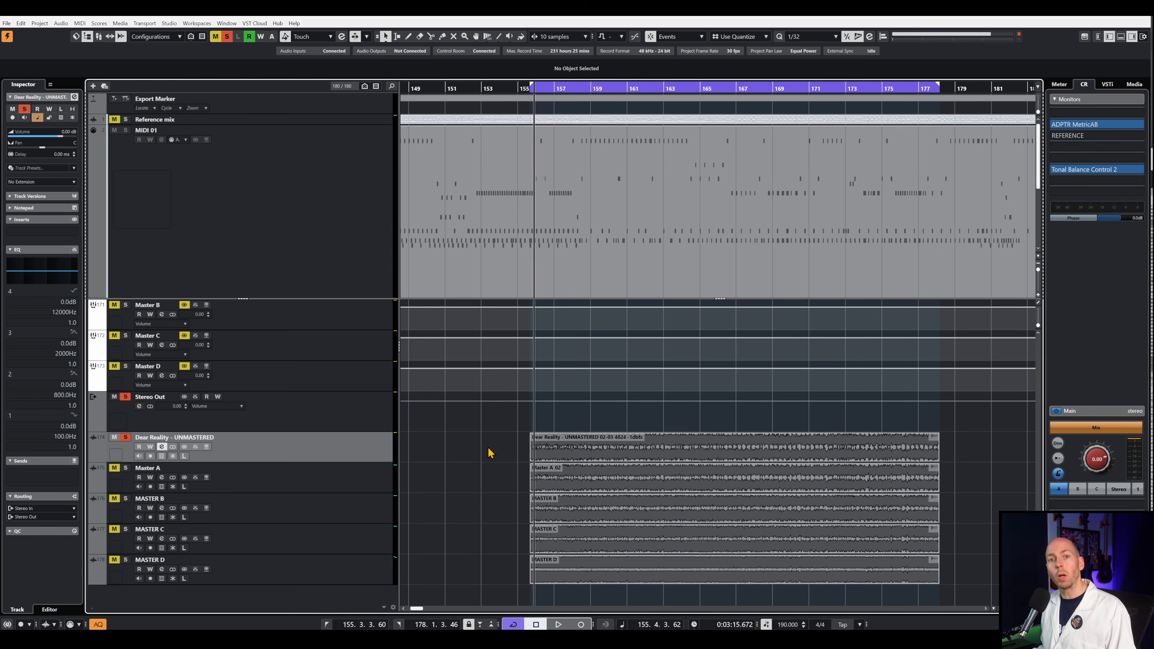
- Stop playback and switch the solo through Master A and MASTER B back to the Dear Reality - UNMASTERED track
left_click_drag(489, 452, 619, 595)
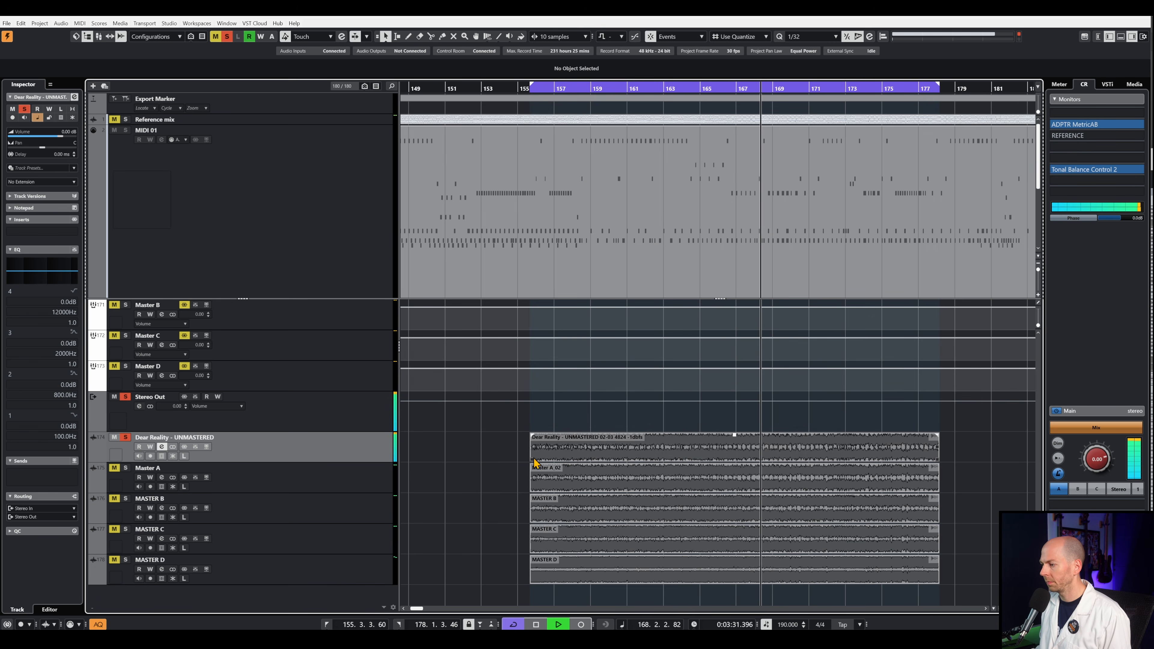
key("space")
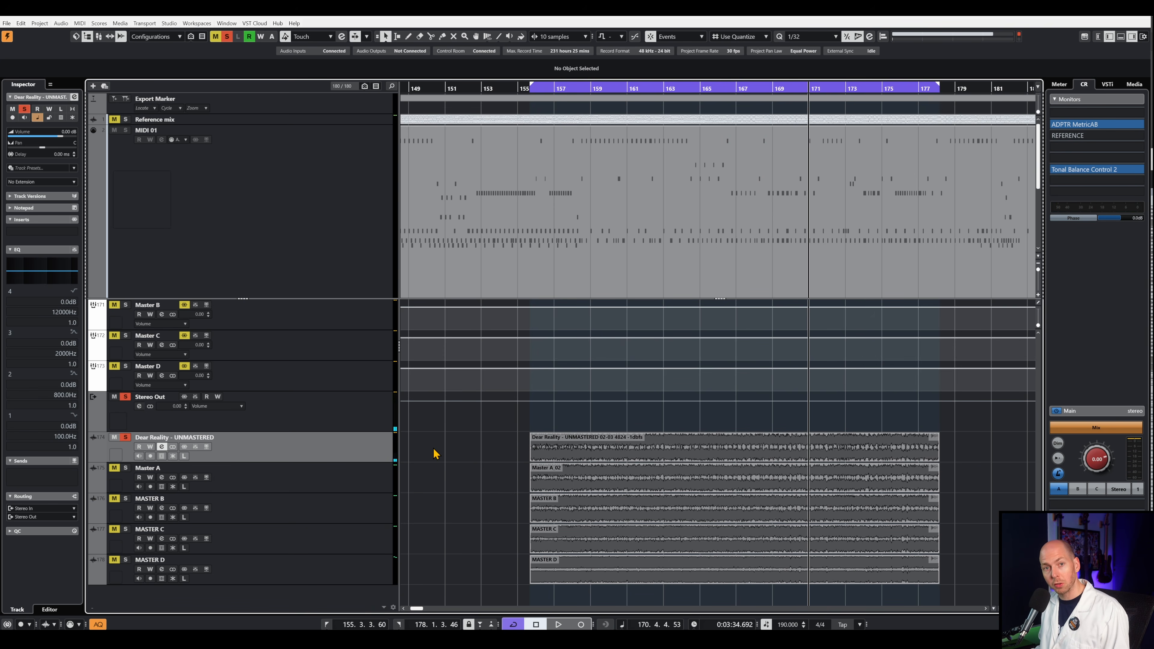
left_click(402, 487)
left_click(368, 463)
left_click(365, 512)
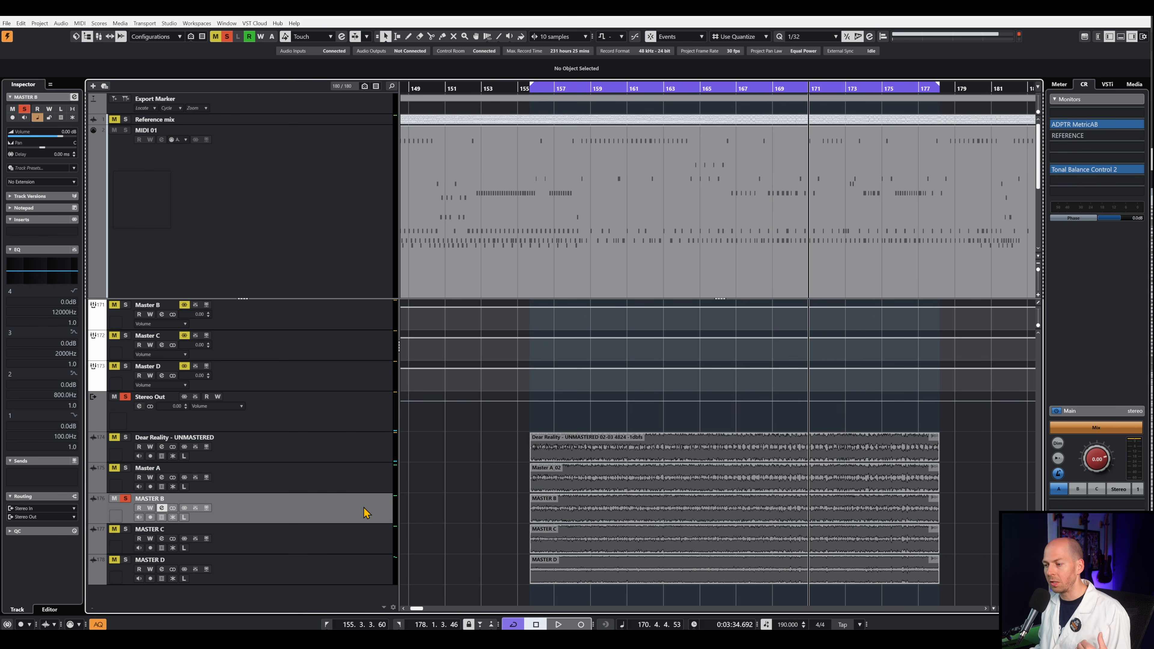
left_click(368, 450)
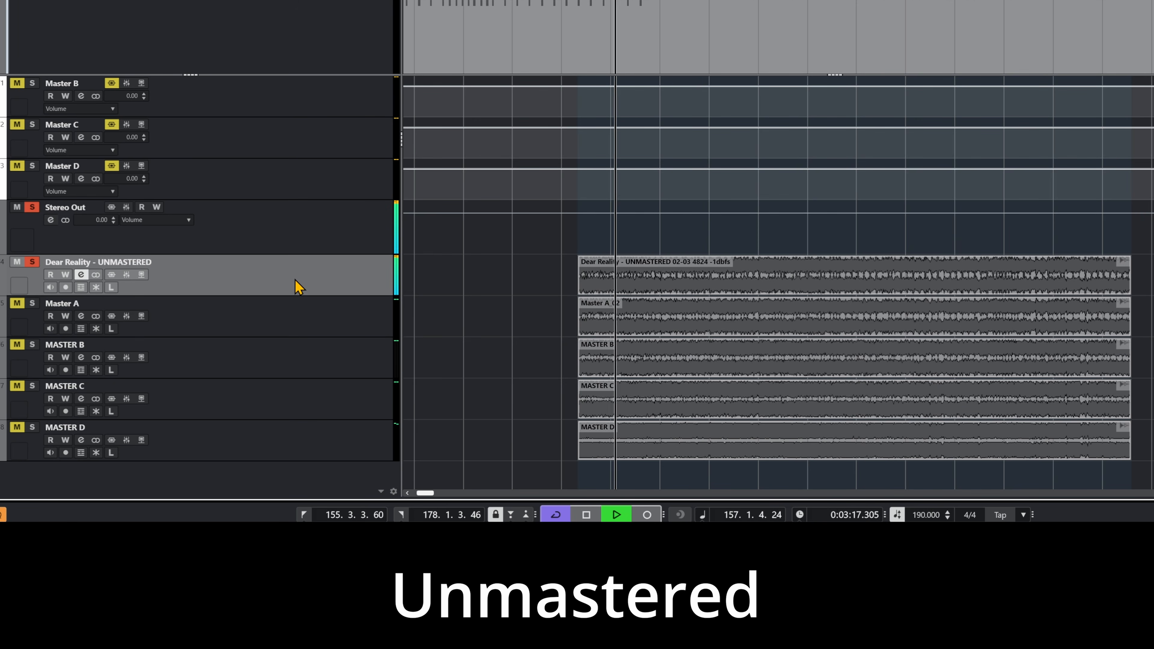
- Compare Master A and MASTER B by ear, switching the soloed track back to Dear Reality - UNMASTERED after each one
left_click(293, 320)
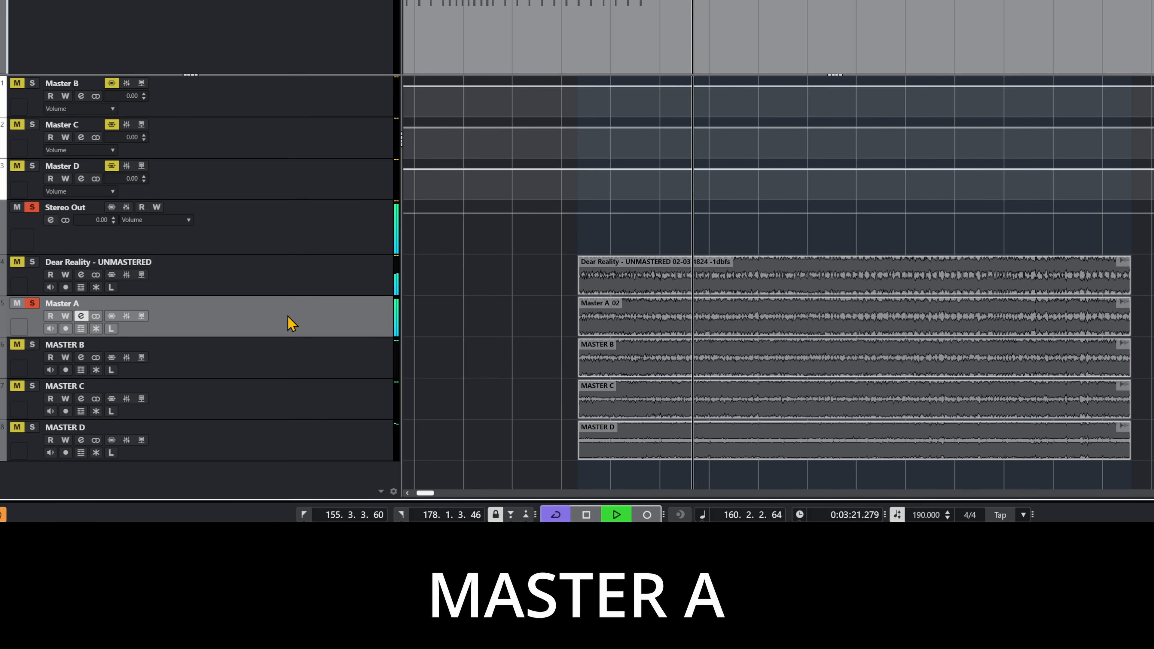
left_click(296, 287)
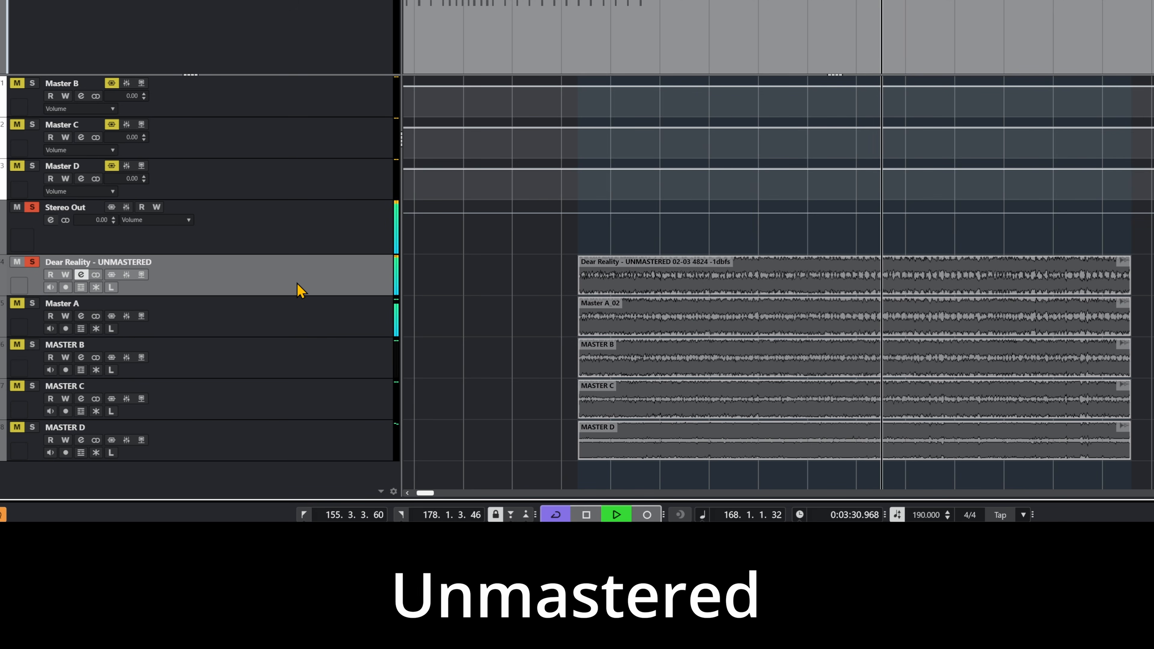
left_click(296, 369)
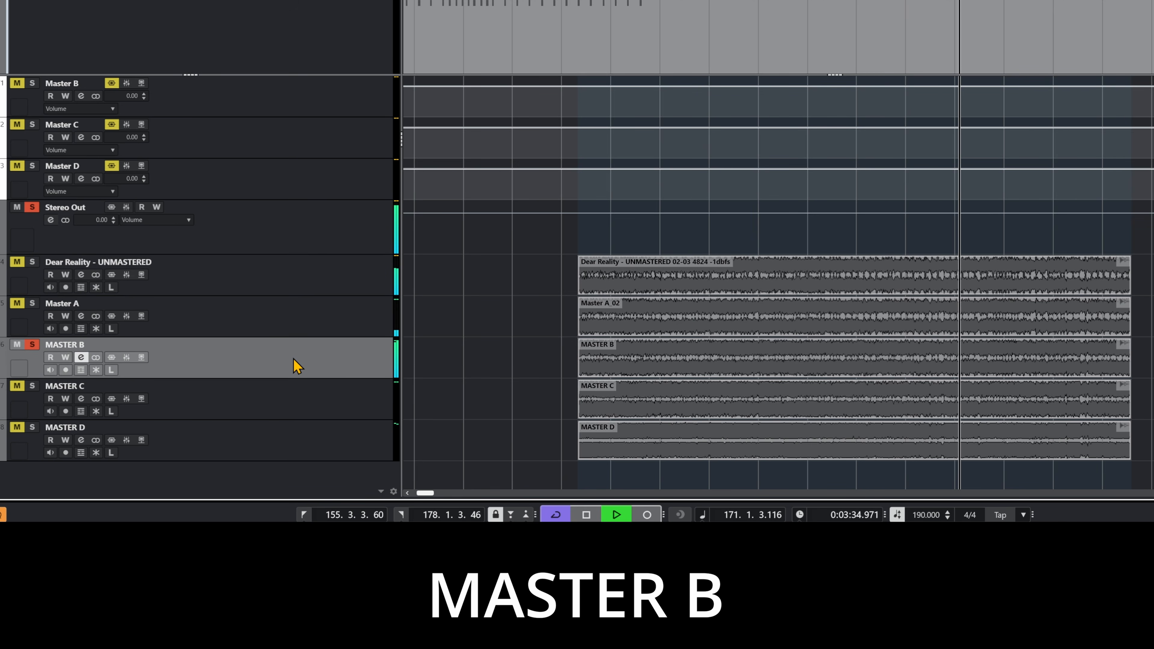
left_click(299, 289)
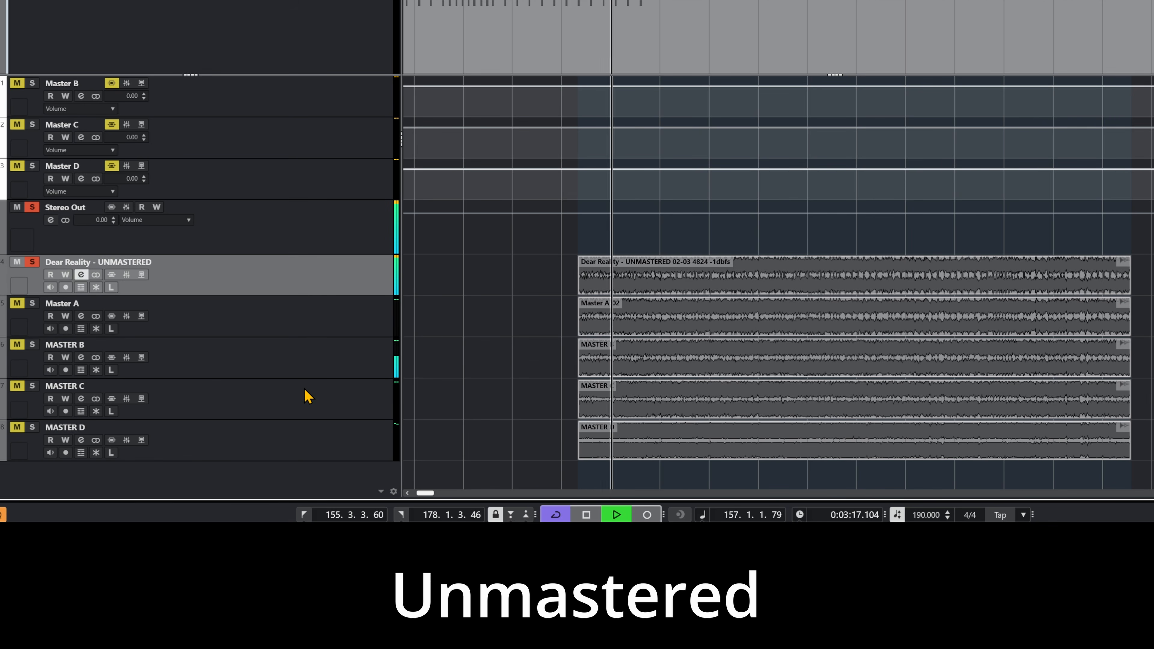
- Compare MASTER C and MASTER D by ear, switching the soloed track back to Dear Reality - UNMASTERED after each one
left_click(306, 410)
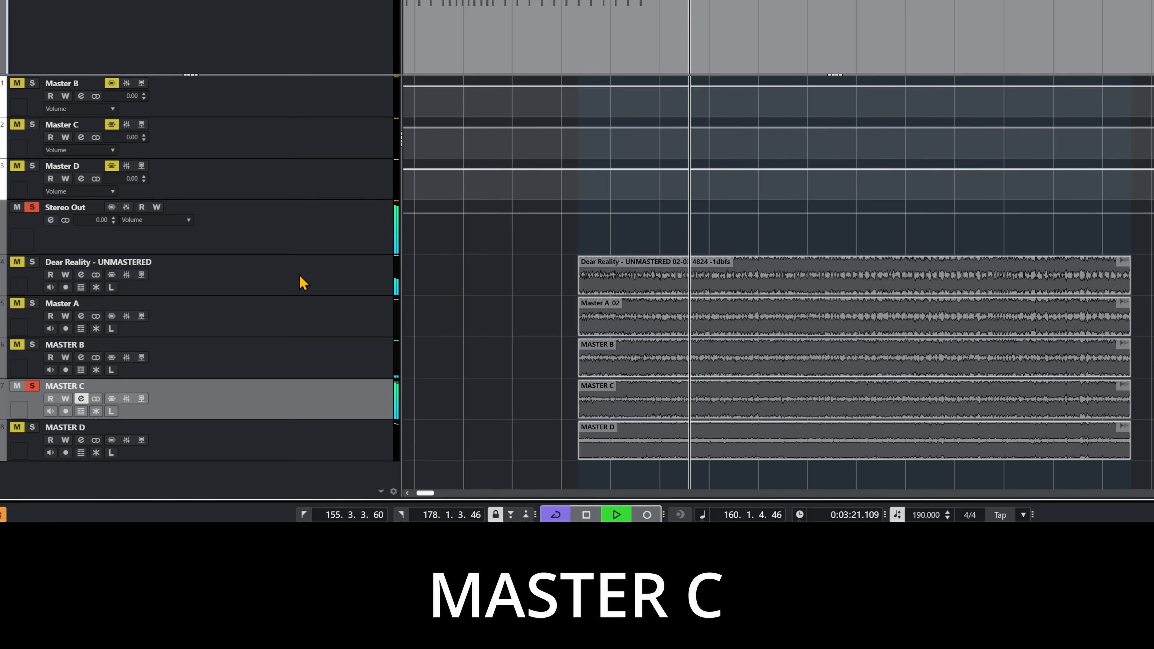
left_click(313, 282)
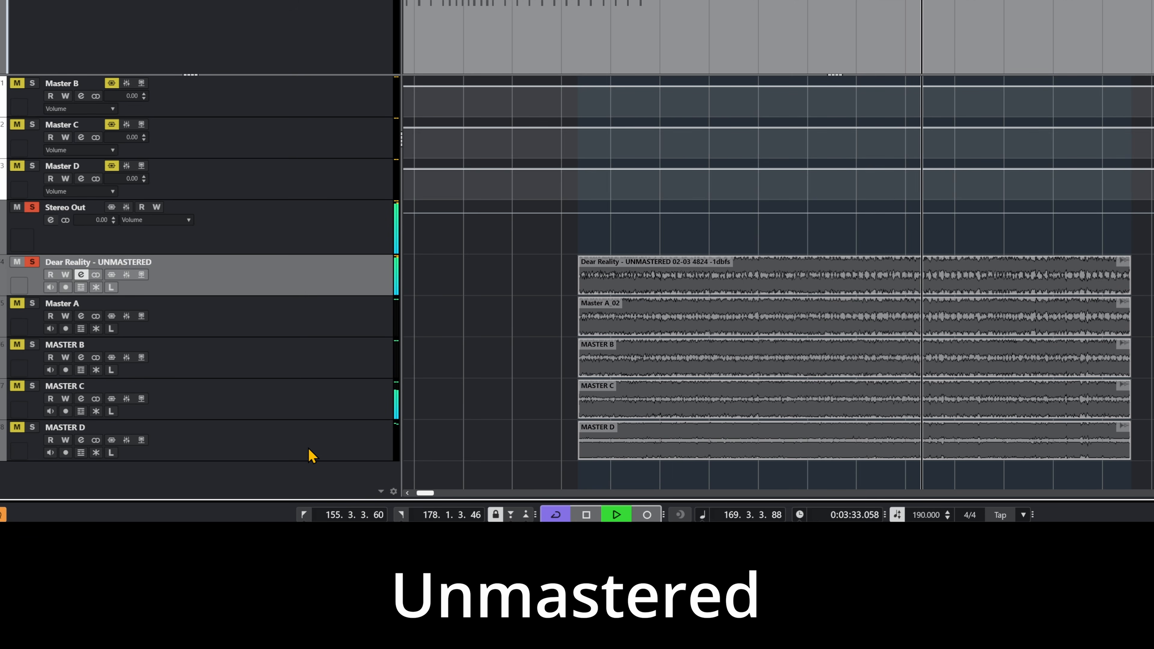
left_click(311, 452)
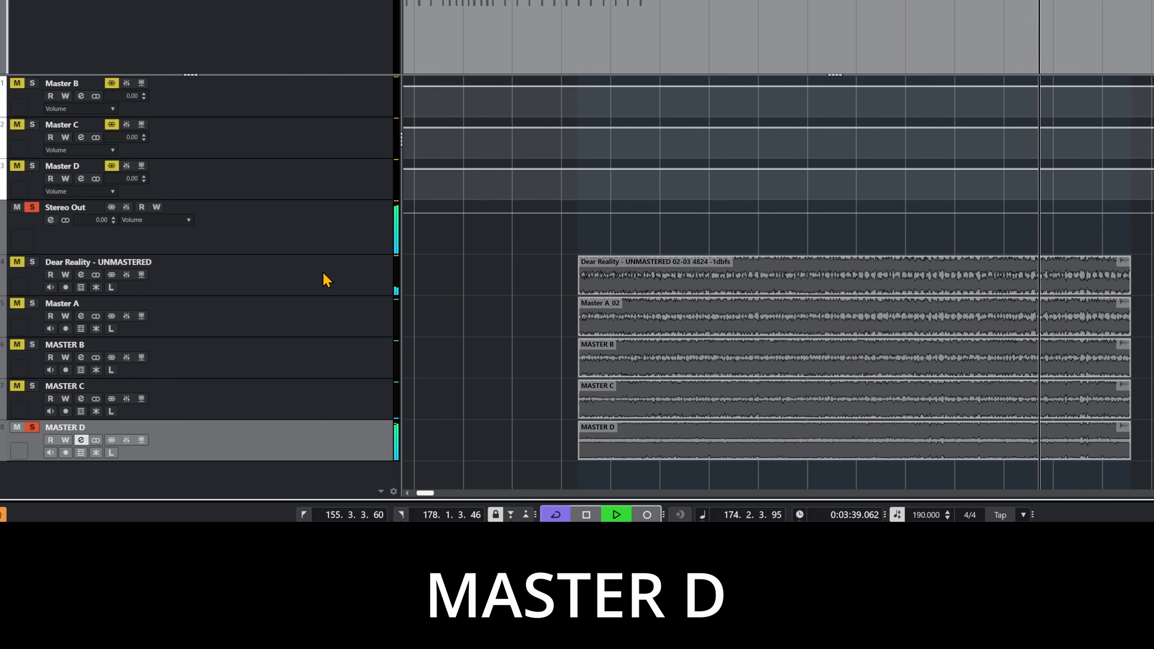
left_click(326, 280)
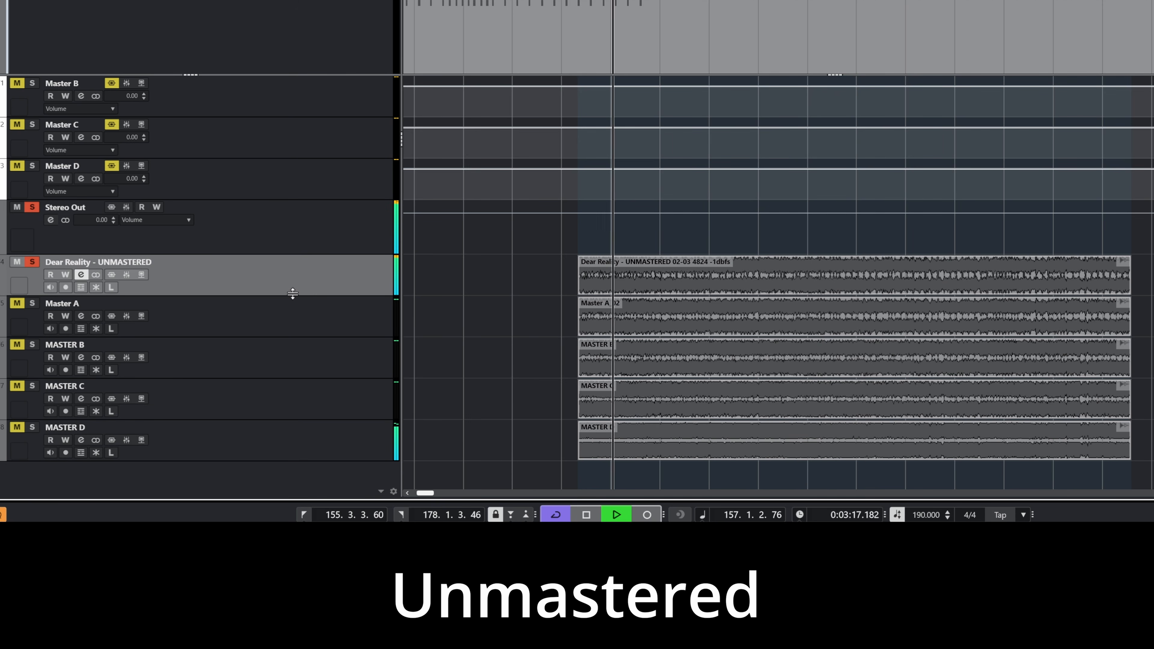
- Audition Master A, MASTER B, MASTER C and MASTER D directly one after another during playback
left_click(329, 314)
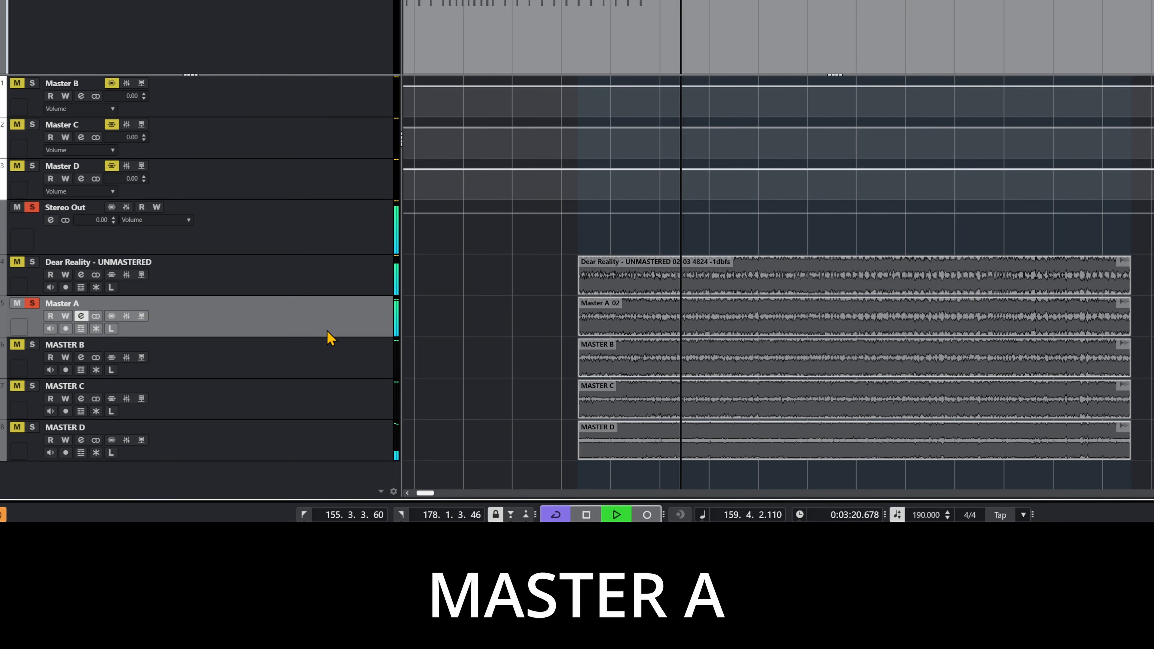
left_click(320, 369)
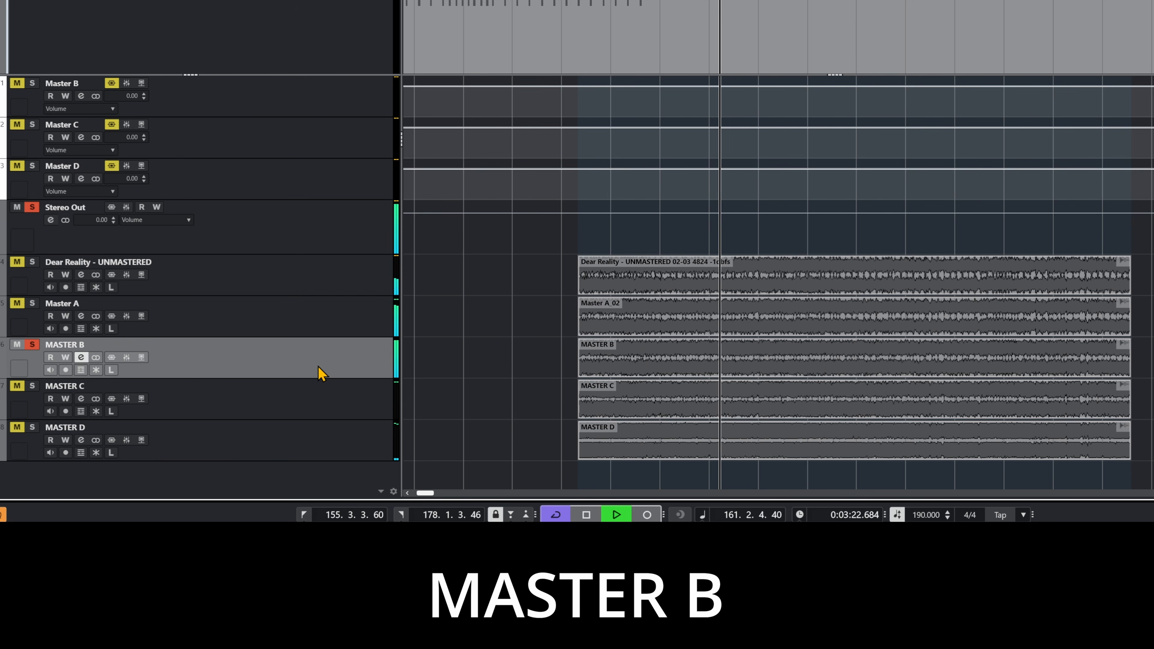
left_click(314, 405)
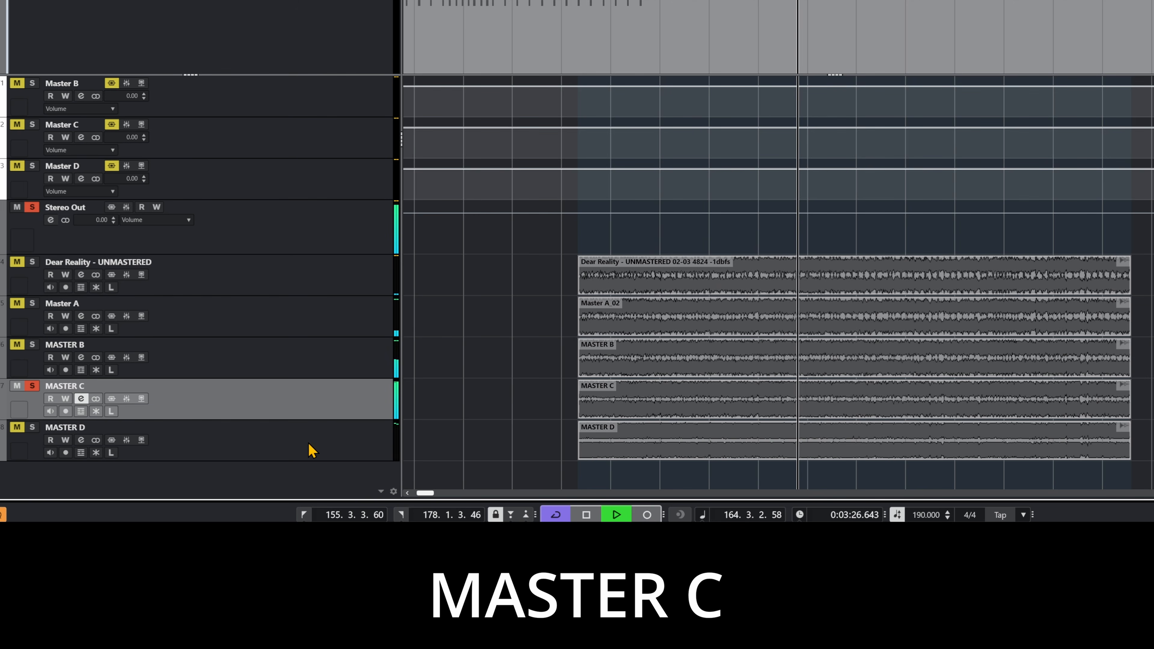
left_click(311, 450)
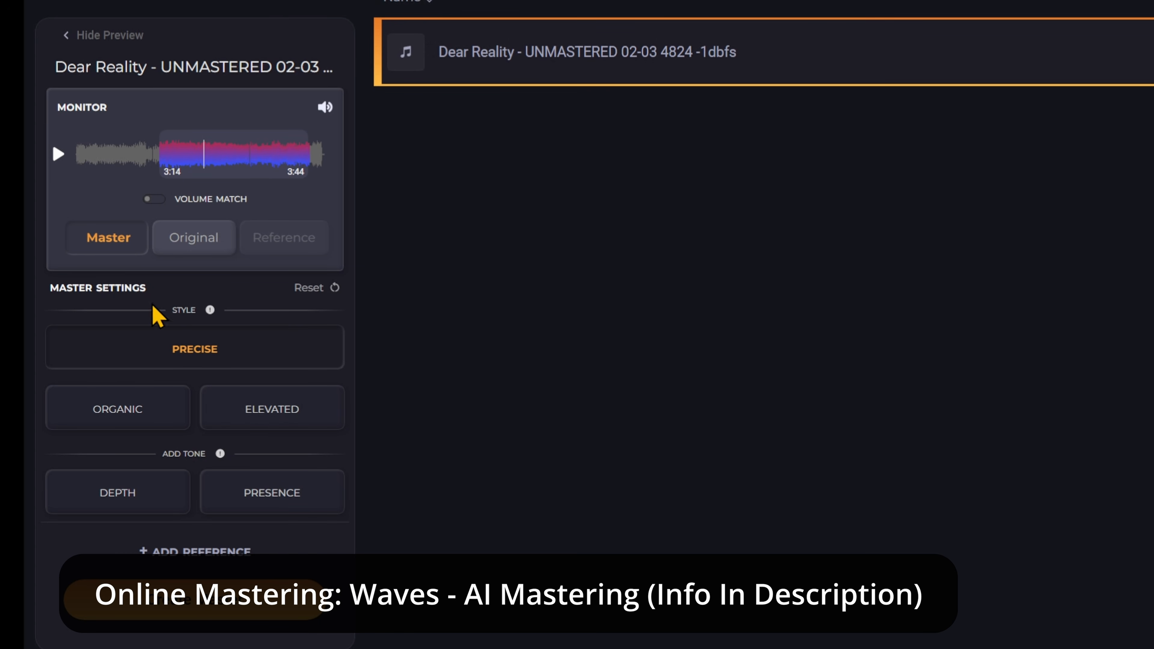
- In the Waves online mastering page, try the Organic and Elevated styles and the Depth and Presence tones, and reselect the Precise style
left_click(147, 414)
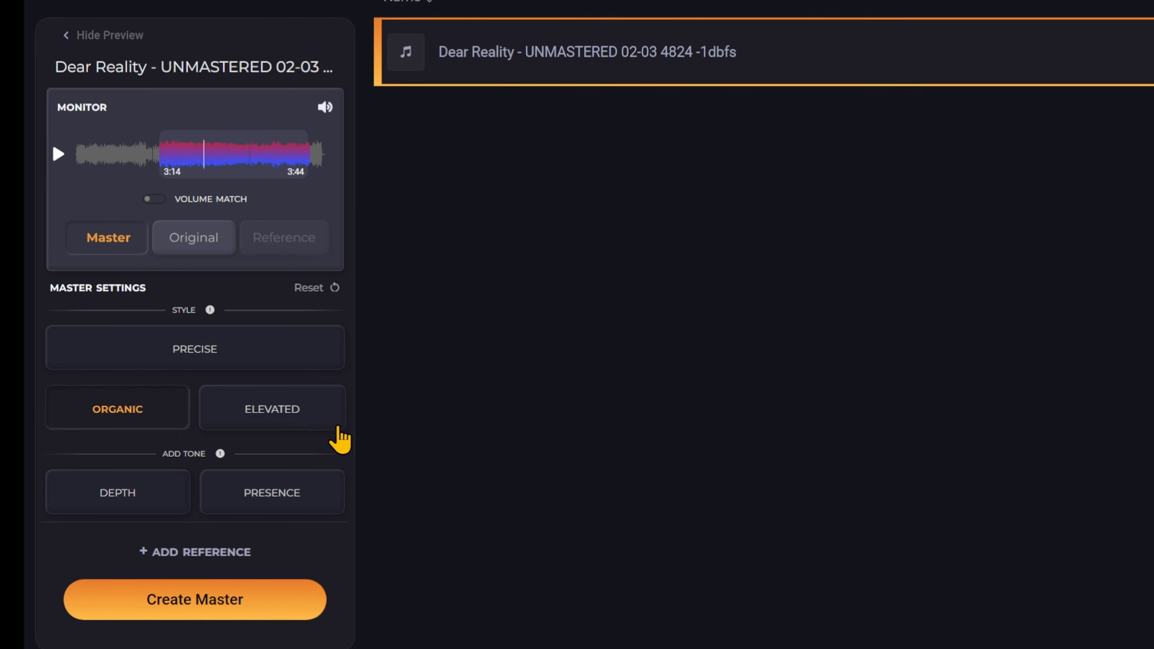
left_click(332, 425)
left_click(137, 484)
left_click(136, 406)
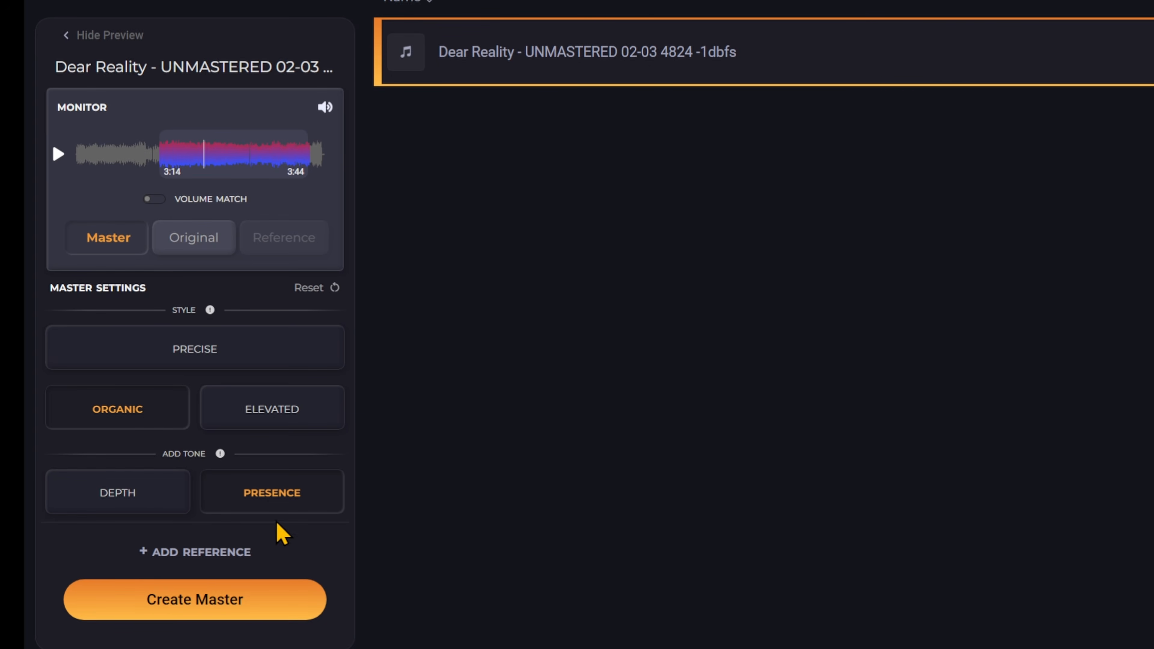
left_click(289, 490)
left_click(292, 492)
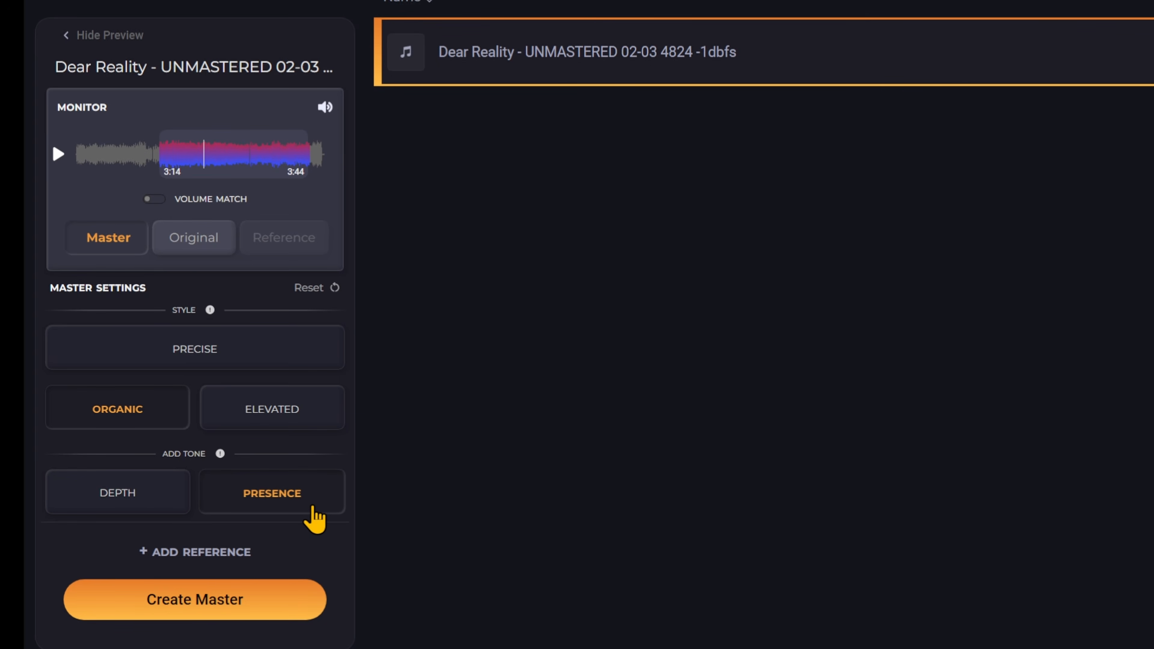
left_click(274, 413)
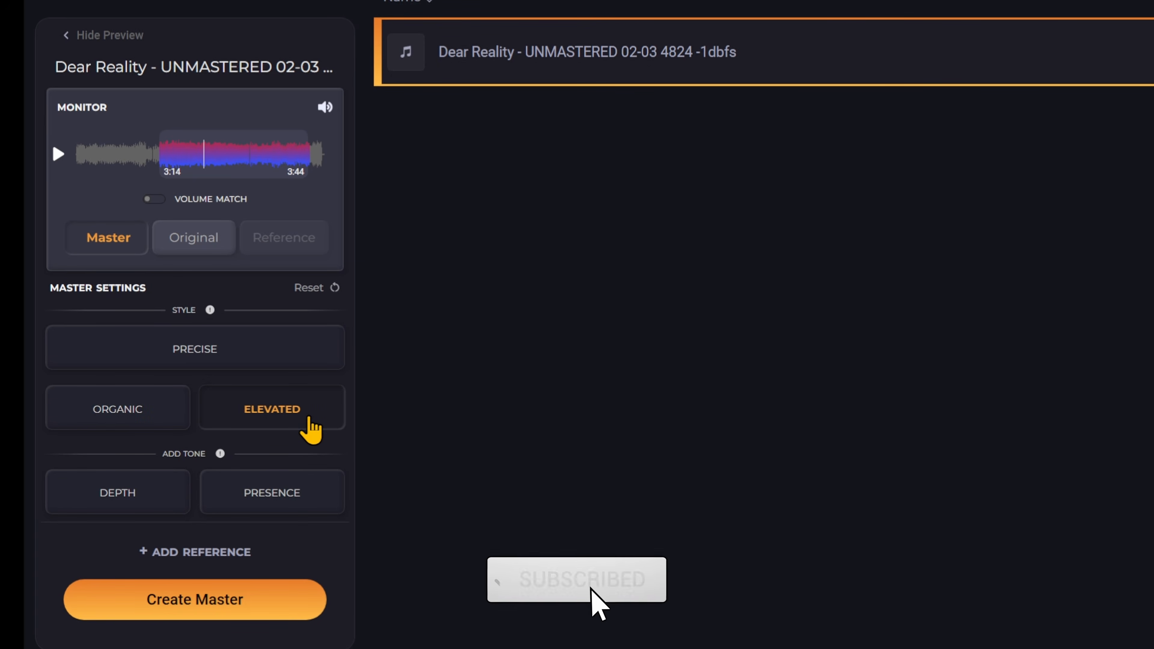
left_click(212, 360)
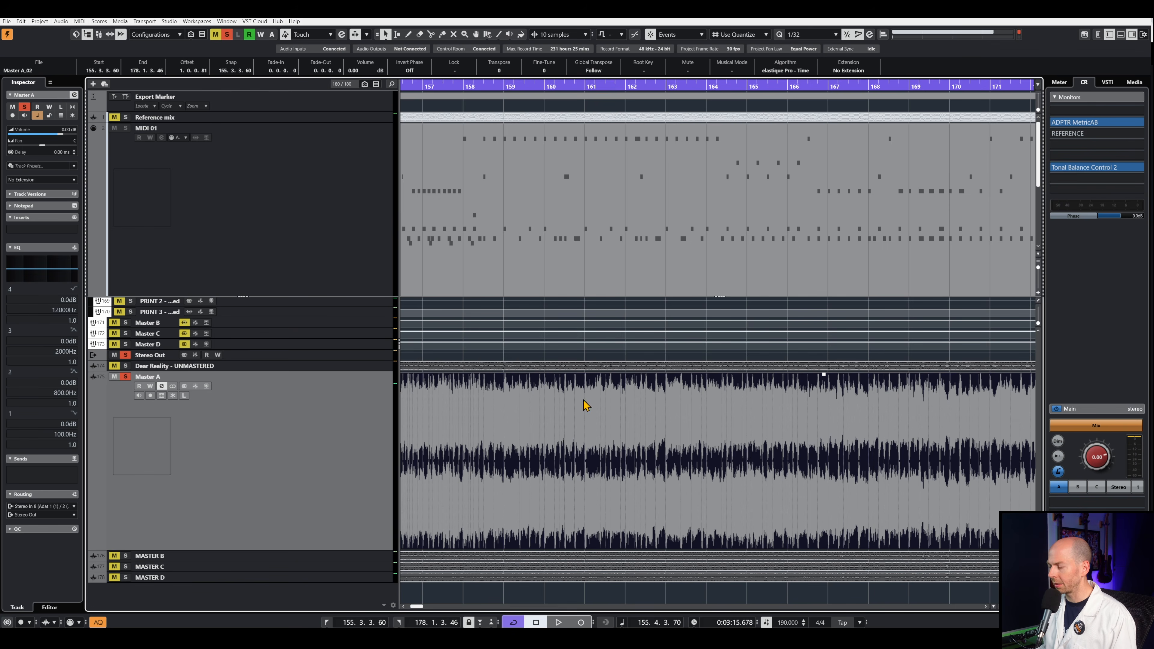
- In Cubase, examine the full Master A waveform and switch the track selection from Dear Reality - UNMASTERED to Master A
scroll(655, 399, "down", 3)
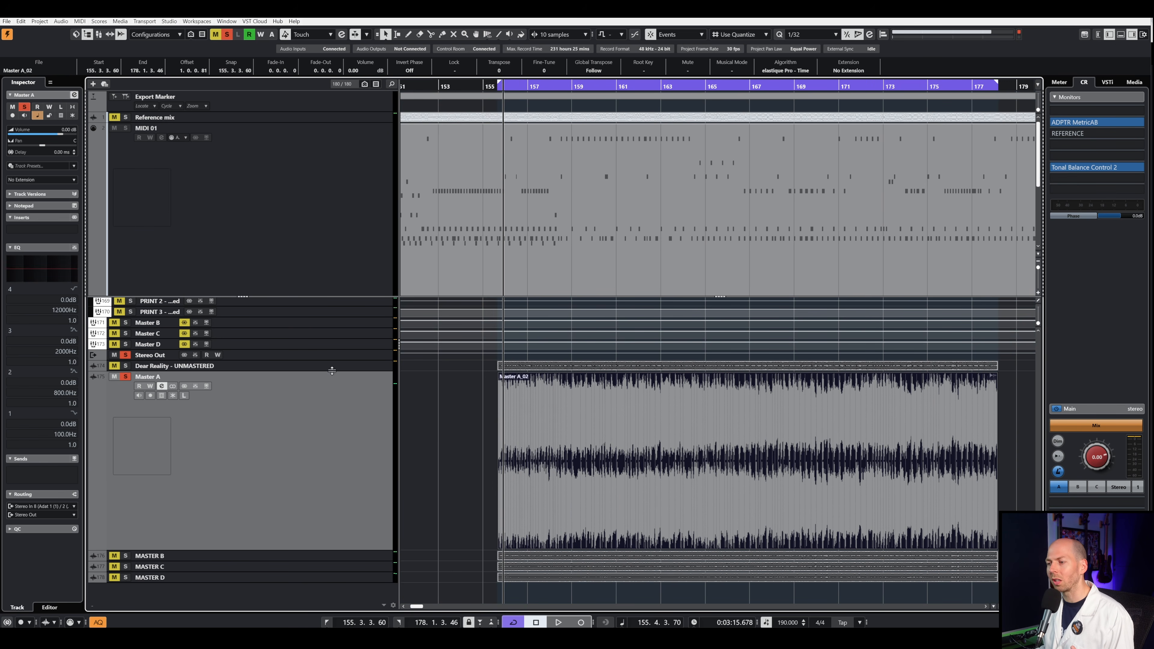
left_click(606, 465)
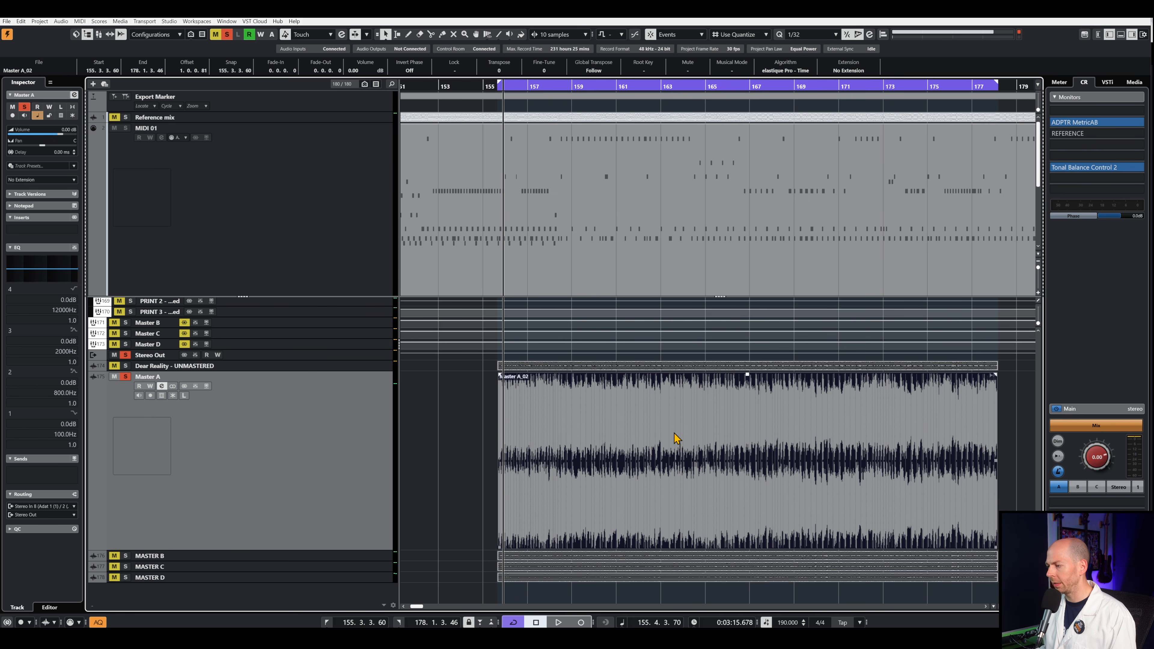
left_click(367, 369)
left_click(342, 470)
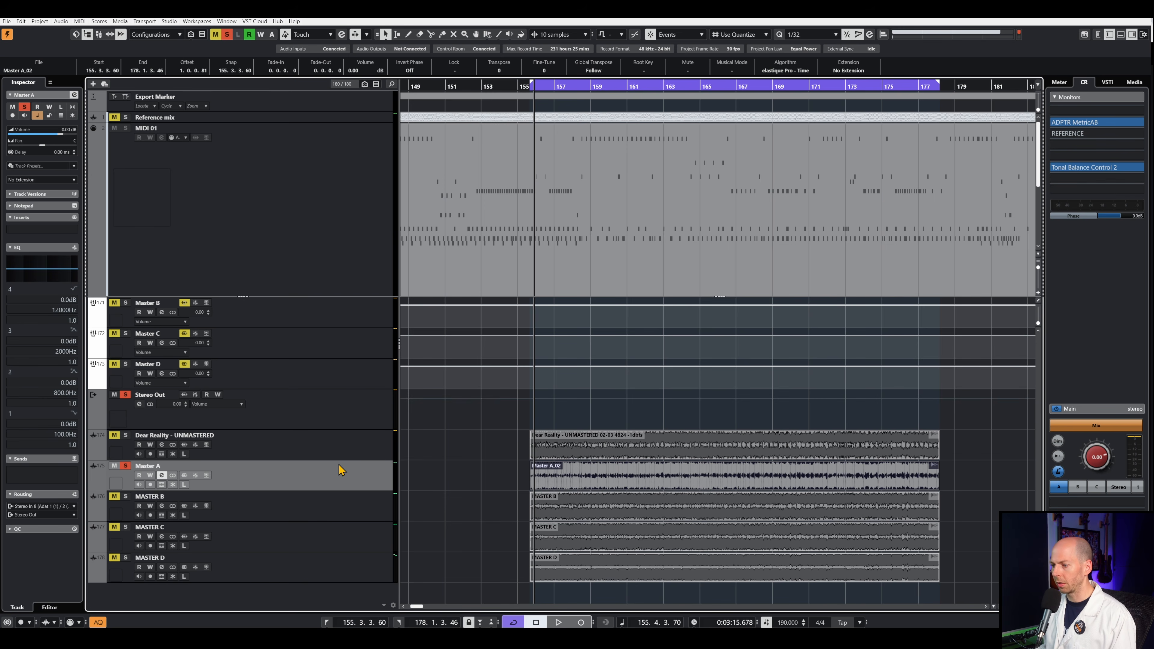
- Play the song section and compare Dear Reality - UNMASTERED with Master A by switching the soloed track twice
key("space")
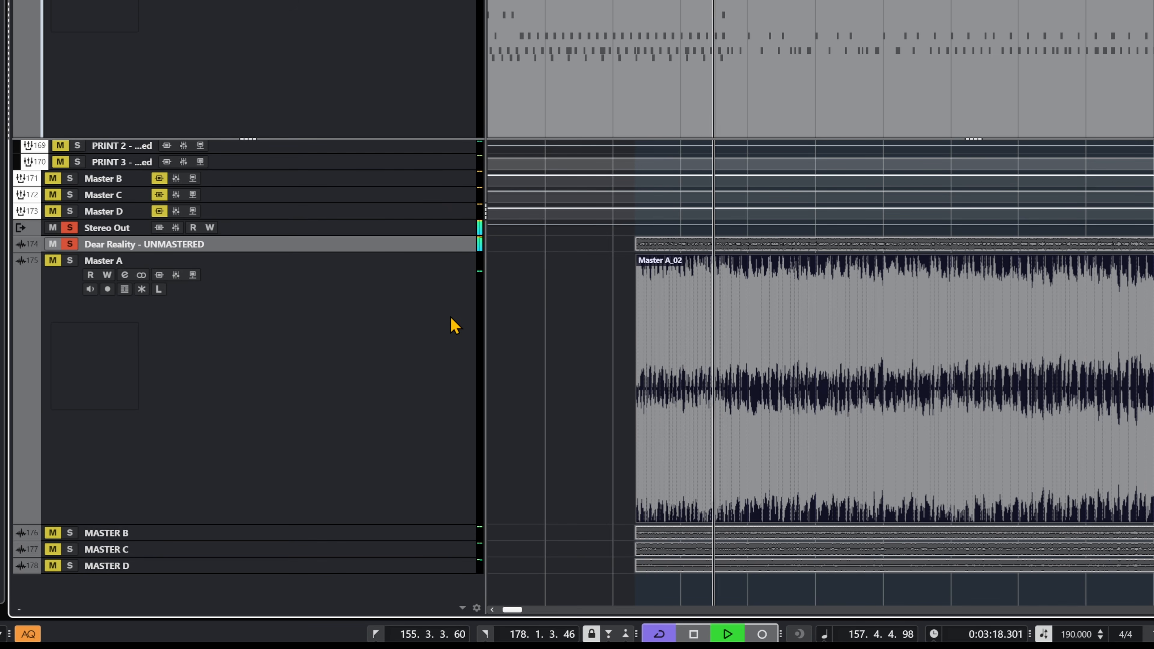
left_click(453, 325)
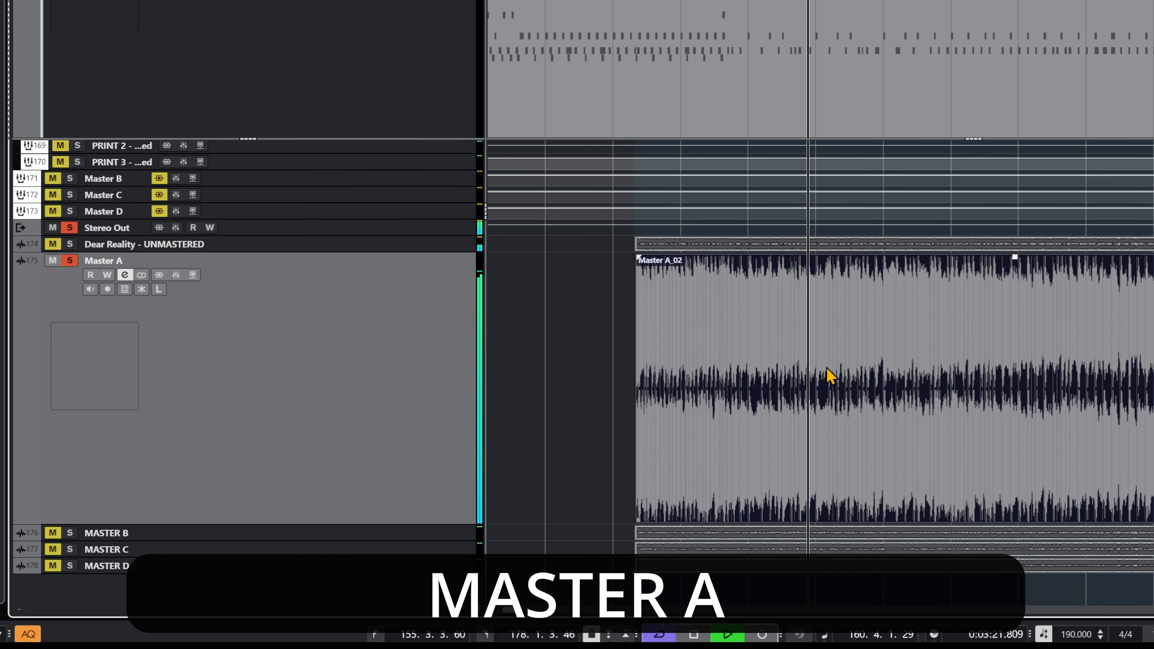
key("space")
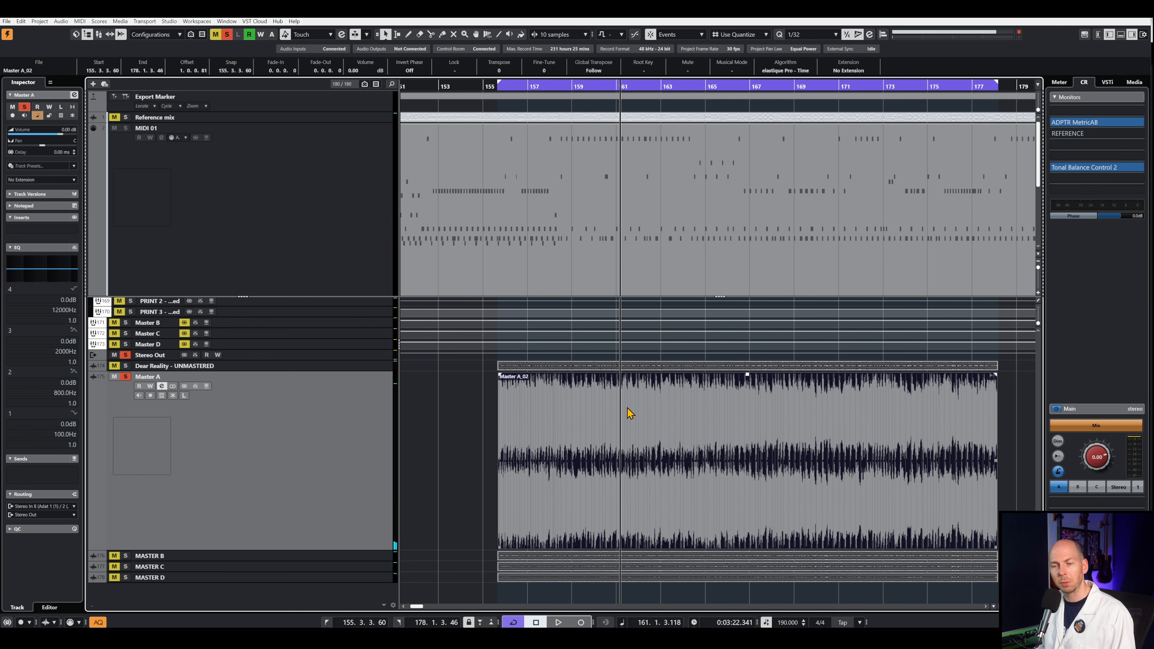
left_click(386, 367)
key("space")
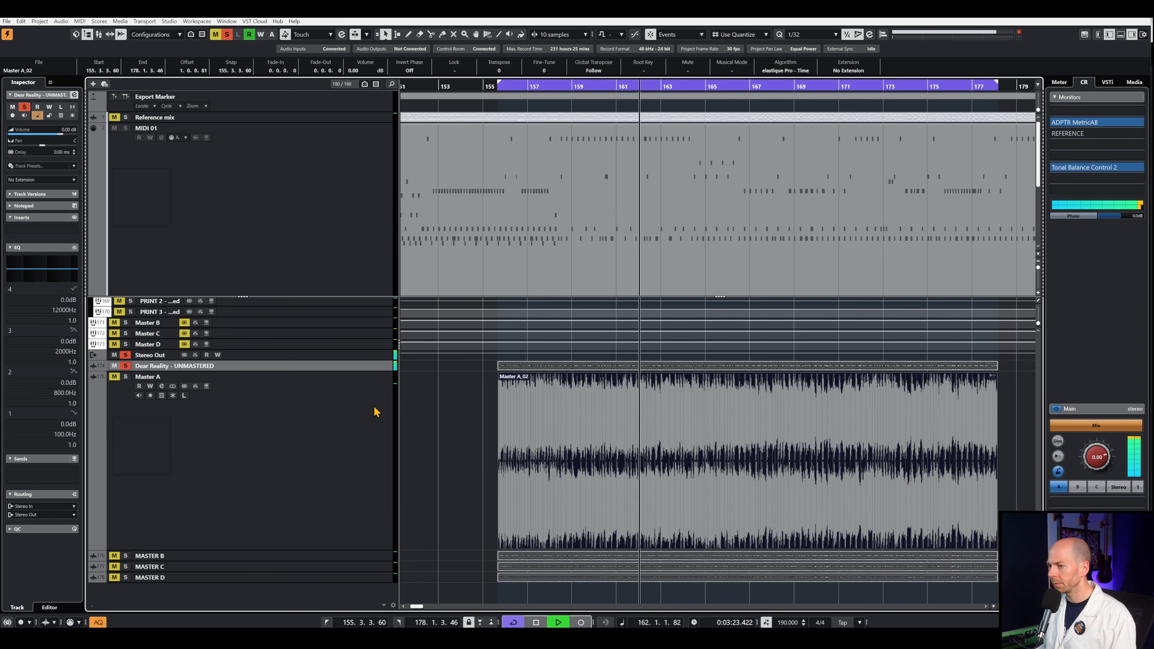
left_click(375, 421)
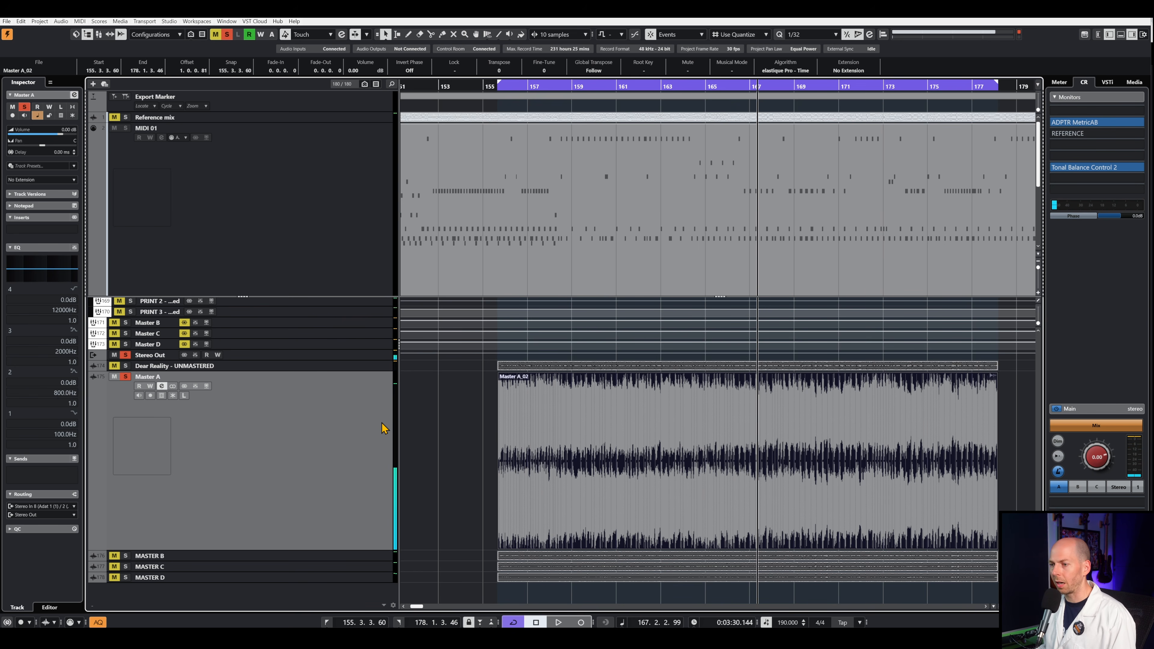
- Open the channel settings of the Master B group track and its first insert, Abbey Road TG Mastering Chain, and reposition the plugin window
key("Down")
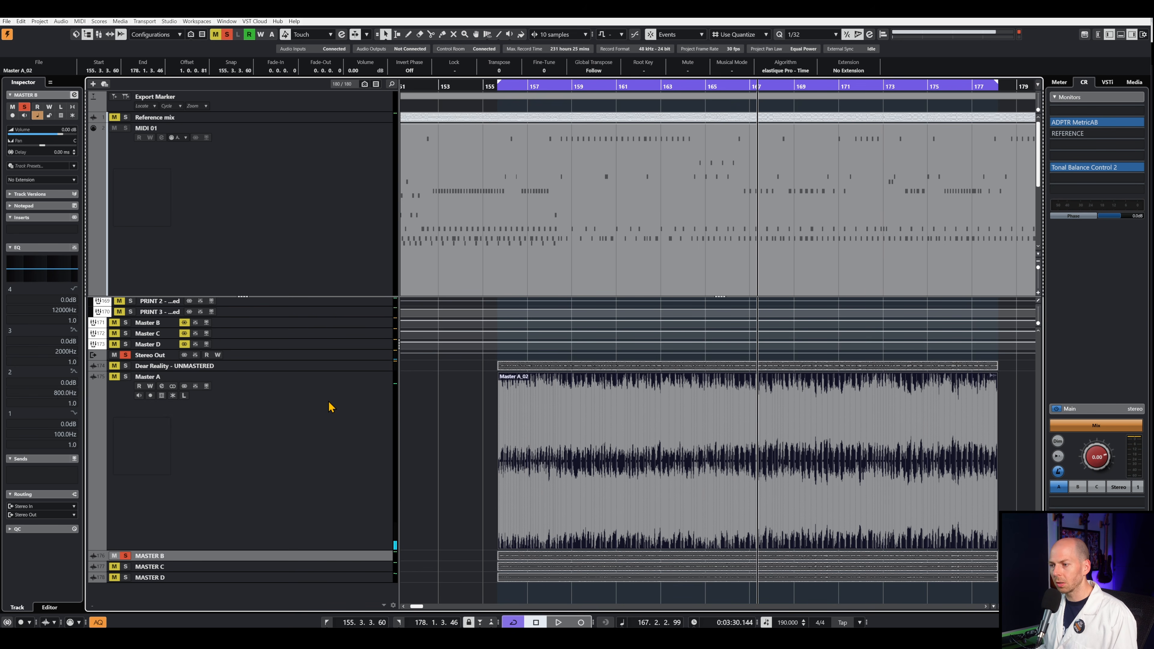
key("Up")
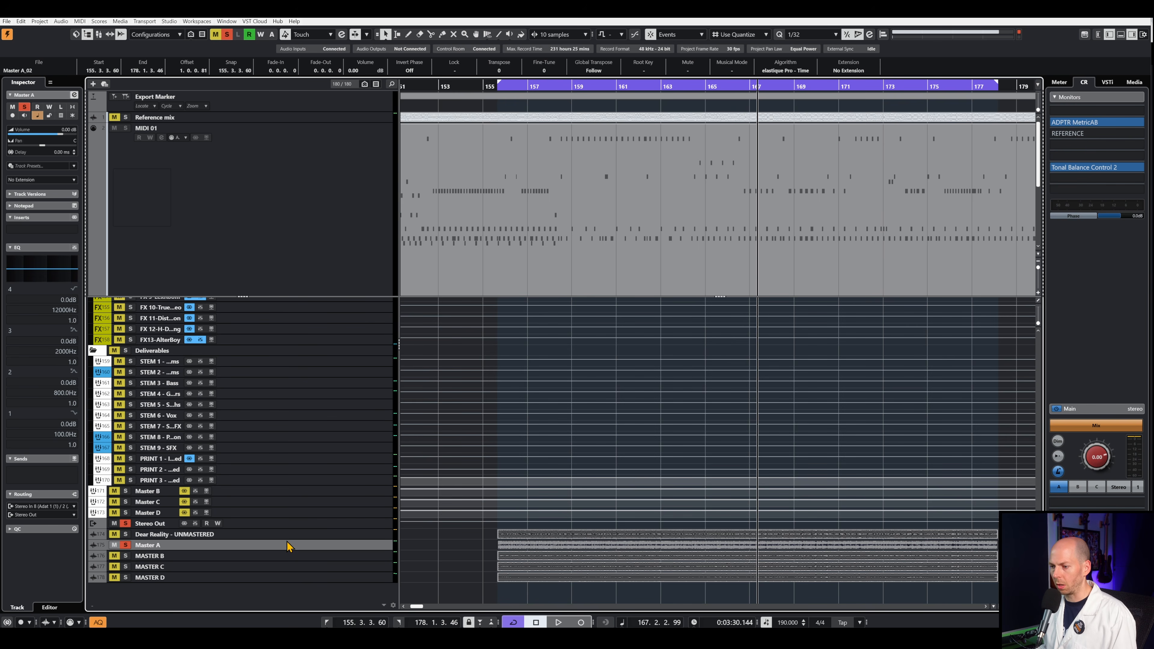
left_click(225, 491)
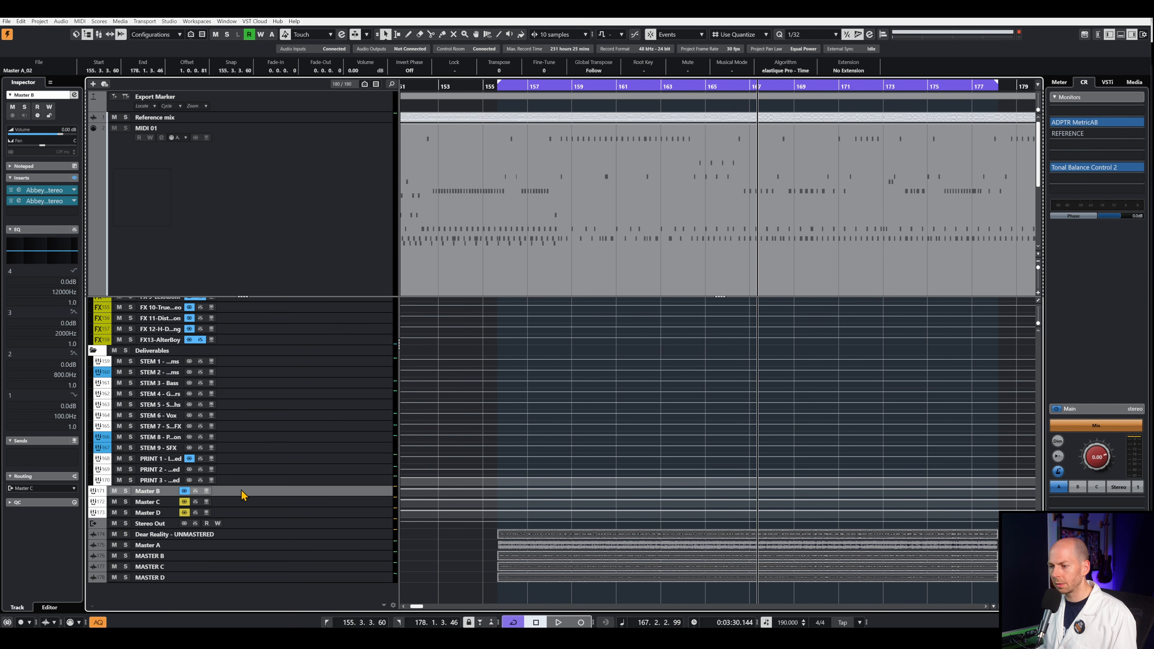
left_click(74, 95)
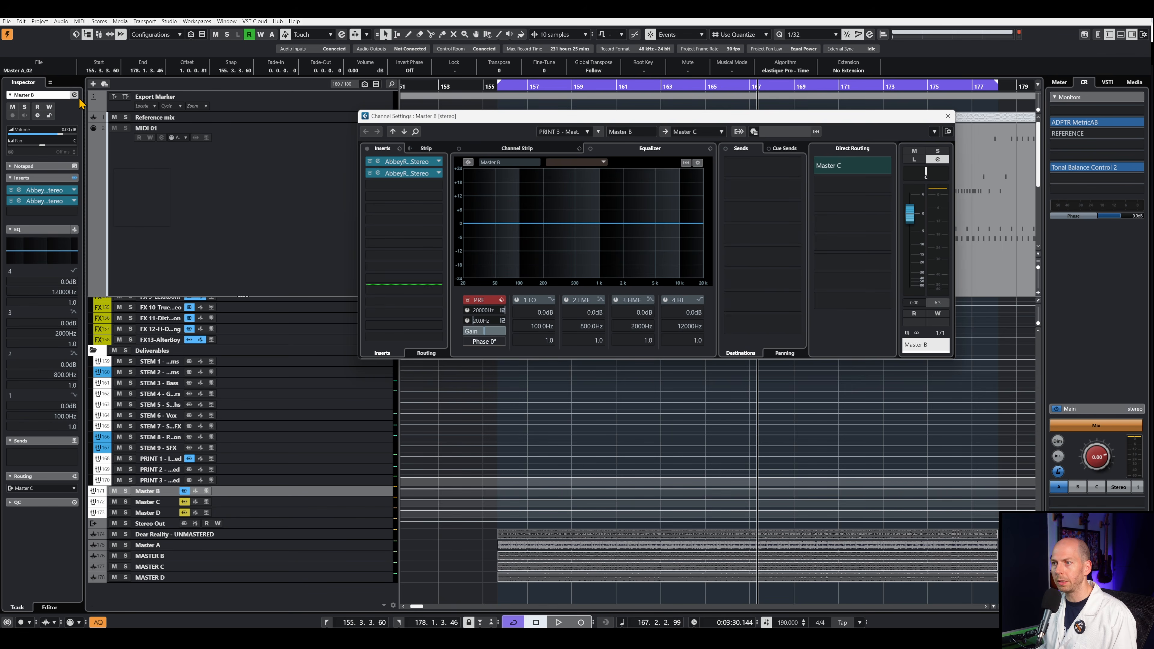
left_click(415, 163)
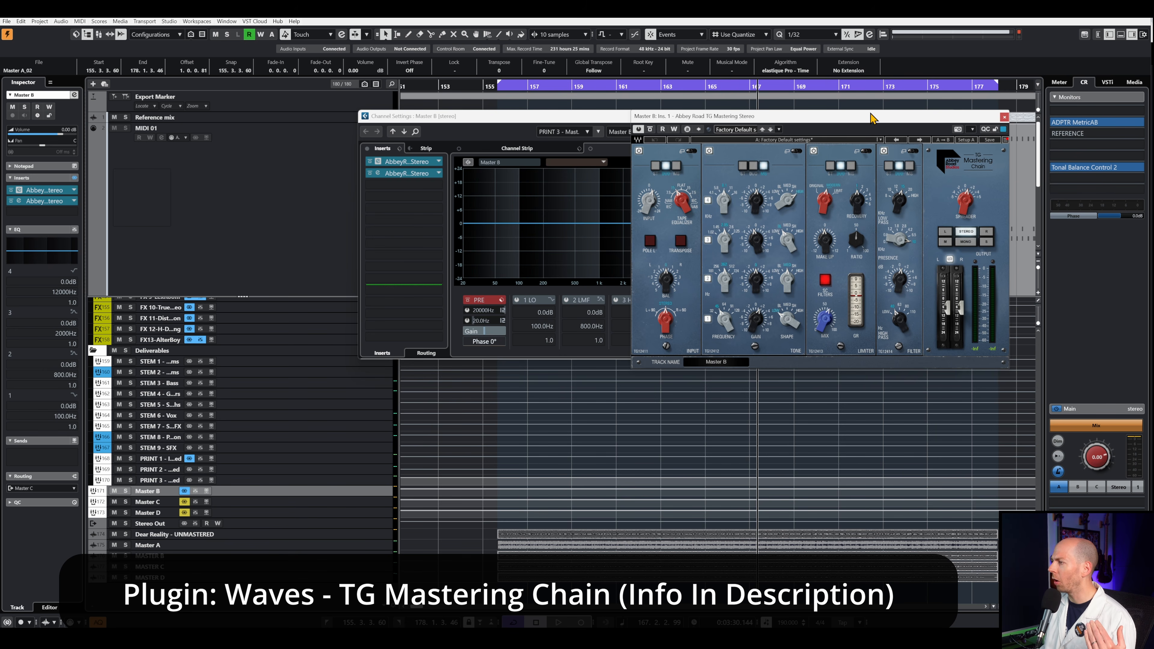
left_click_drag(872, 117, 592, 143)
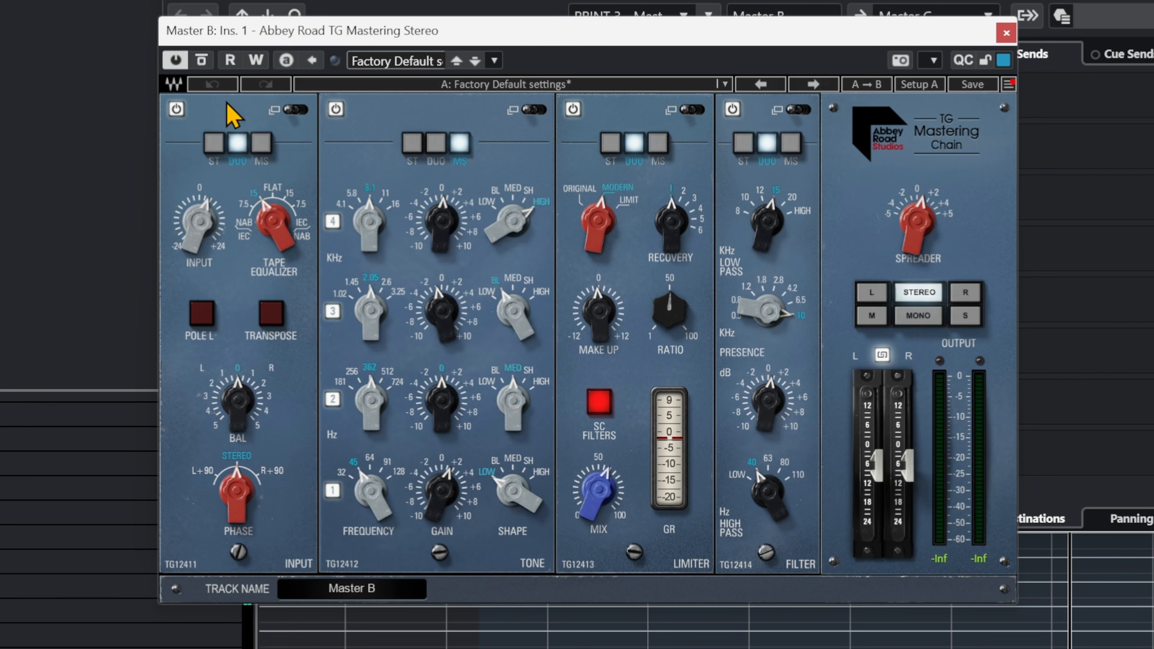
- Examine the detailed Input, Tone, Limiter and Filter modules of the first Abbey Road TG Mastering Chain insert on Master B
left_click(294, 110)
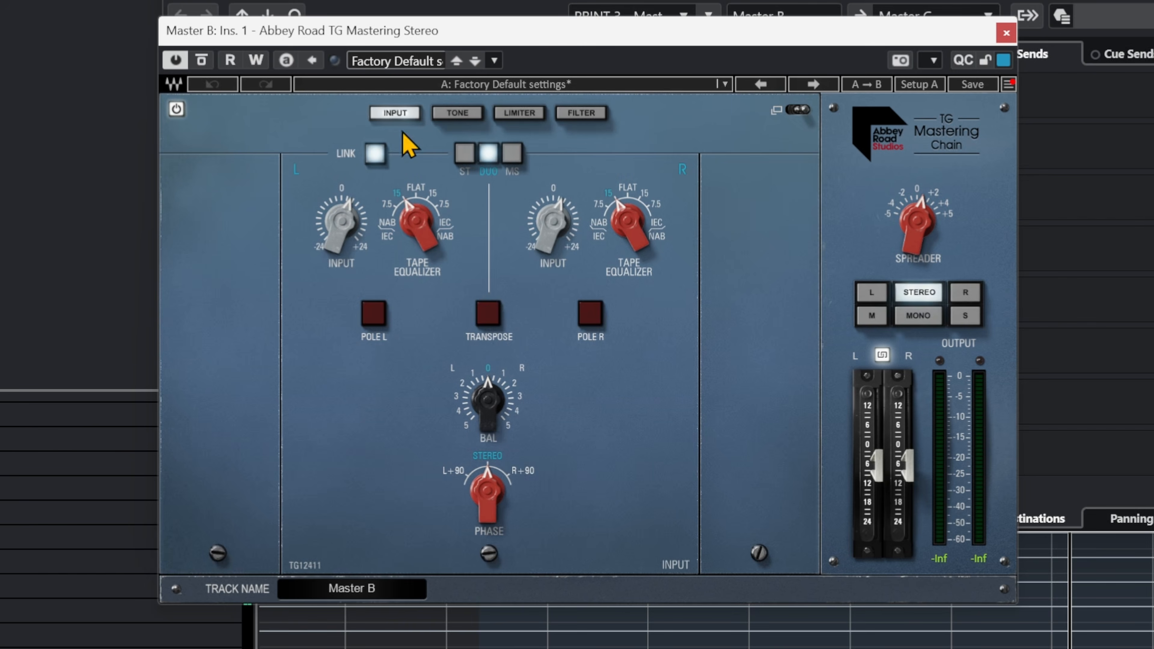
left_click(798, 111)
left_click(295, 112)
left_click(455, 115)
left_click(589, 114)
left_click(518, 114)
left_click(447, 114)
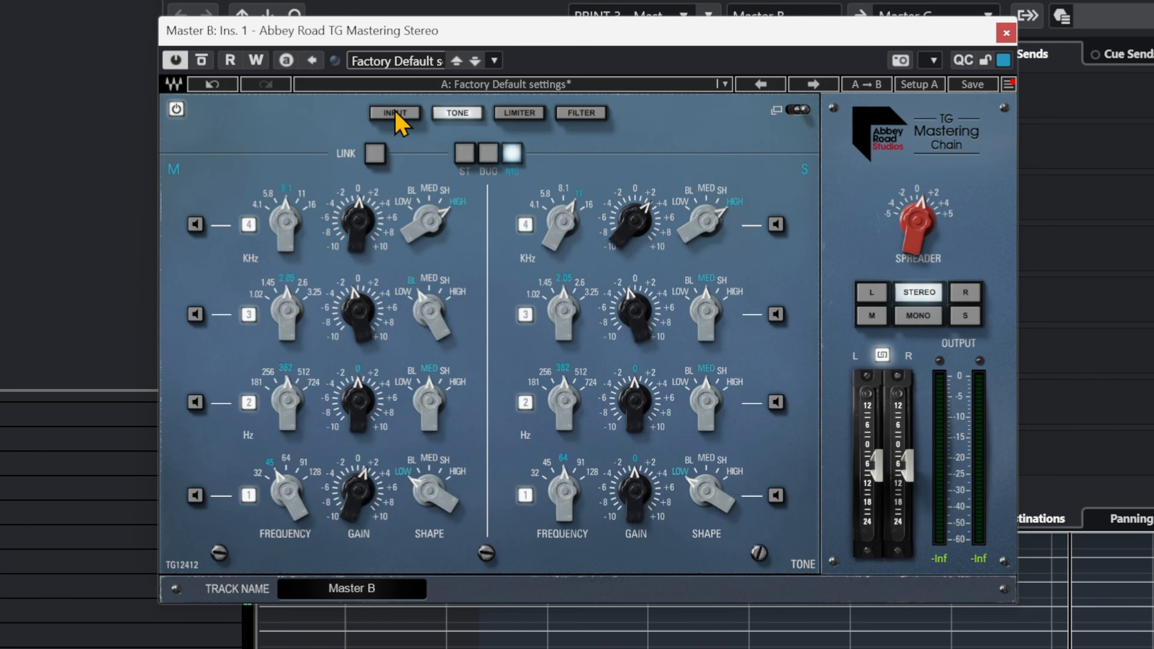
left_click(395, 114)
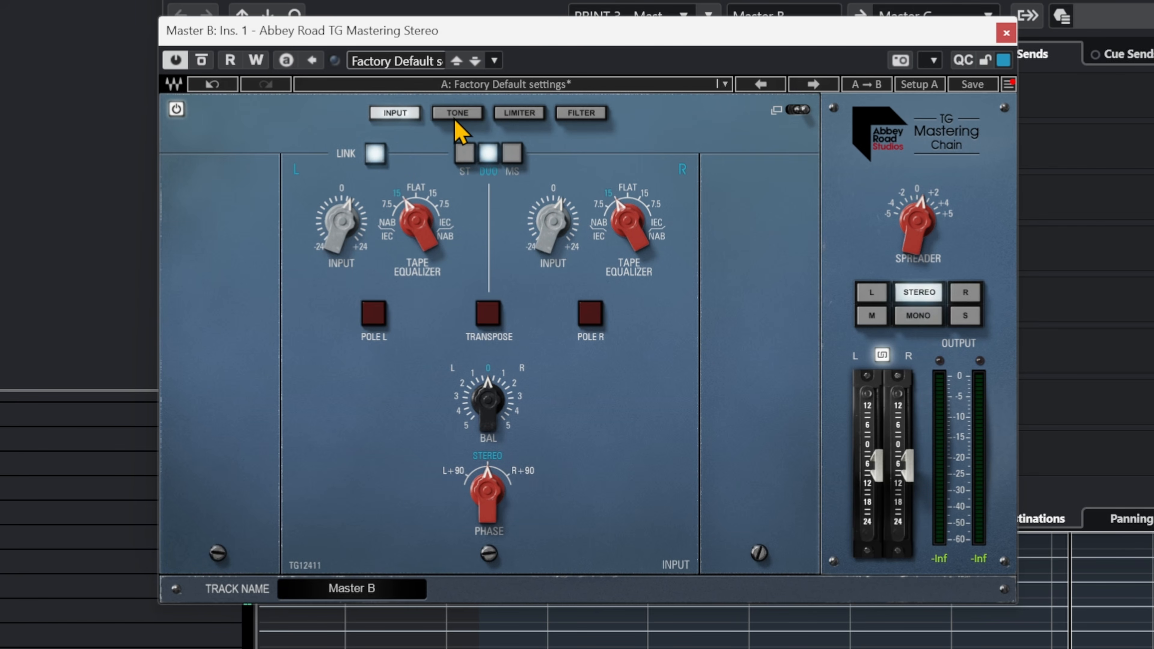
left_click(461, 113)
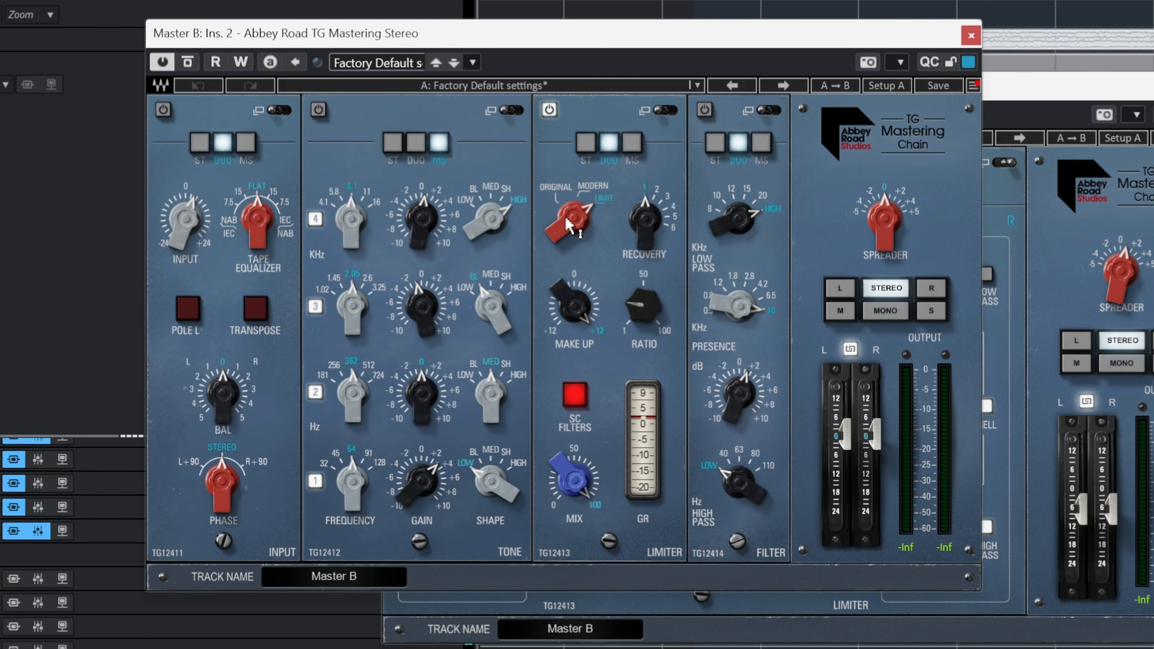
- Examine the detailed Limiter module of the second TG Mastering Chain insert on Master B and close both plugin windows
left_click(644, 110)
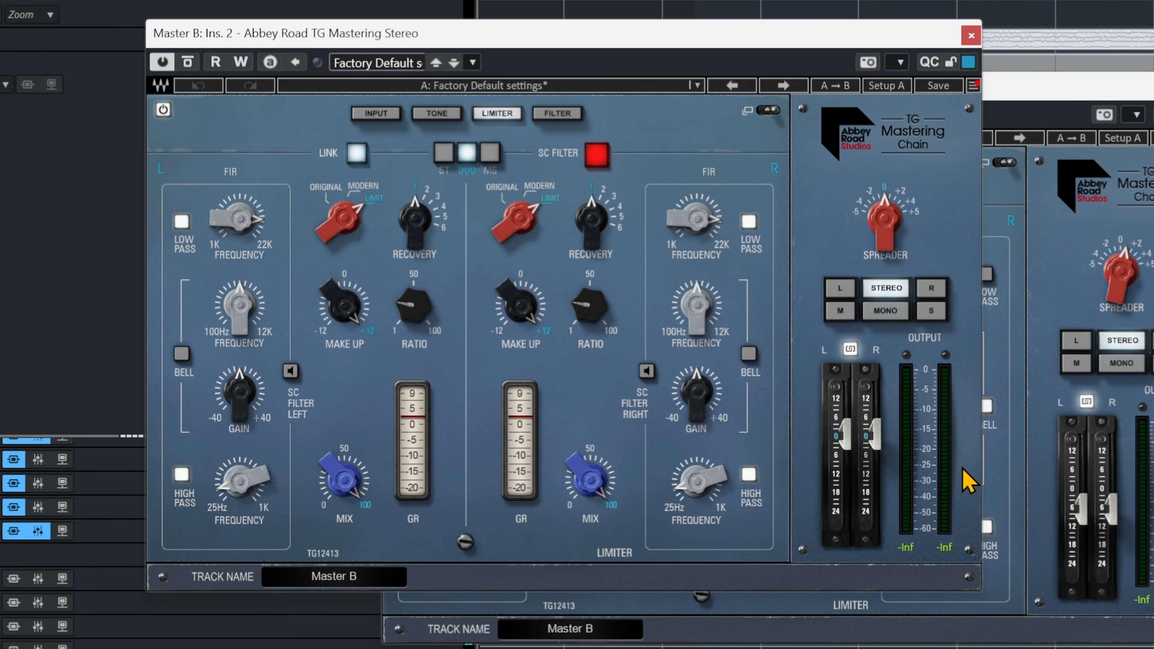
left_click(971, 34)
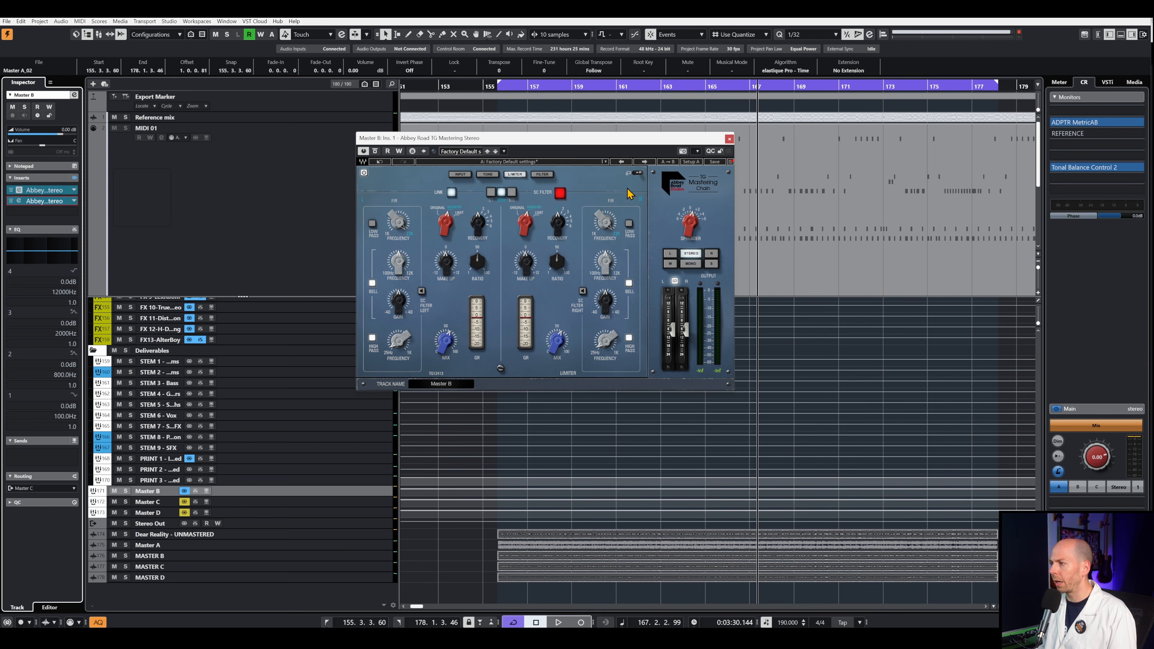
left_click(729, 139)
- Play the song section from its start with MASTER B soloed and compare it with Dear Reality - UNMASTERED, also switching to Master A
left_click(503, 85)
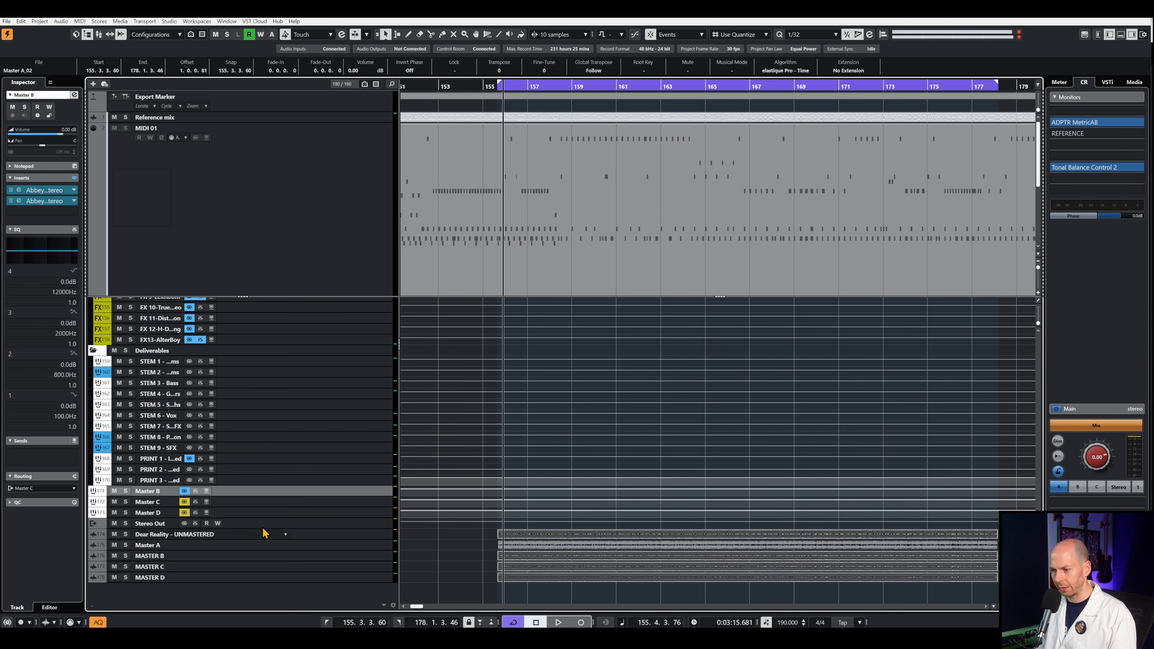
left_click(329, 559)
key("s")
key("space")
scroll(378, 560, "down", 4)
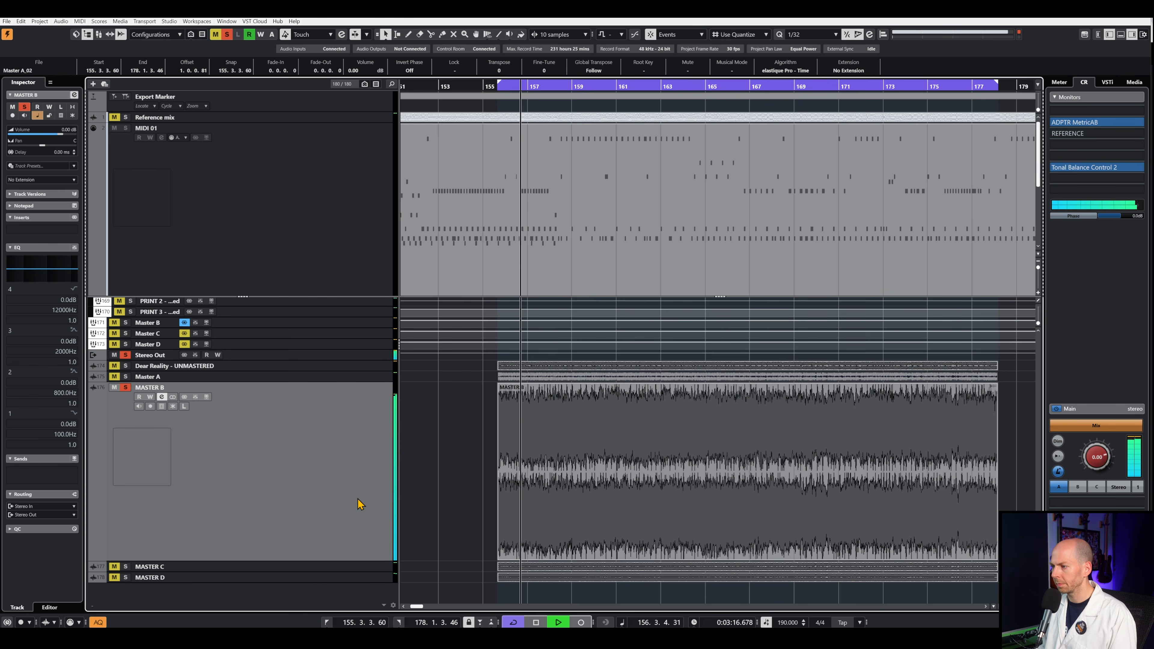
left_click(364, 371)
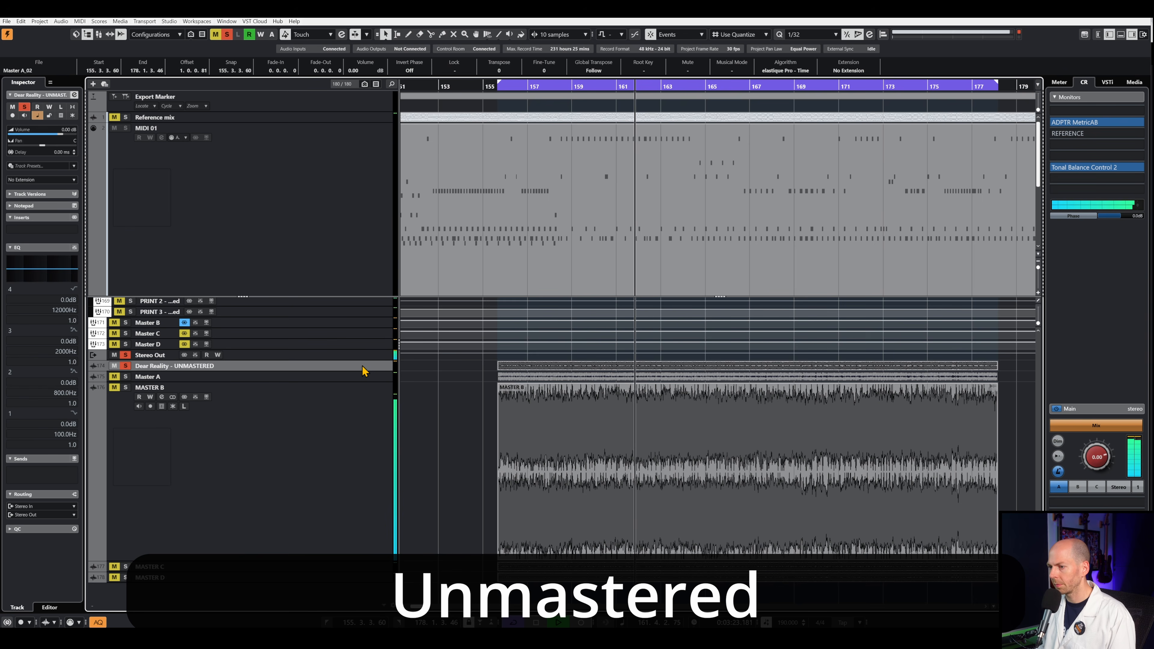
left_click(363, 424)
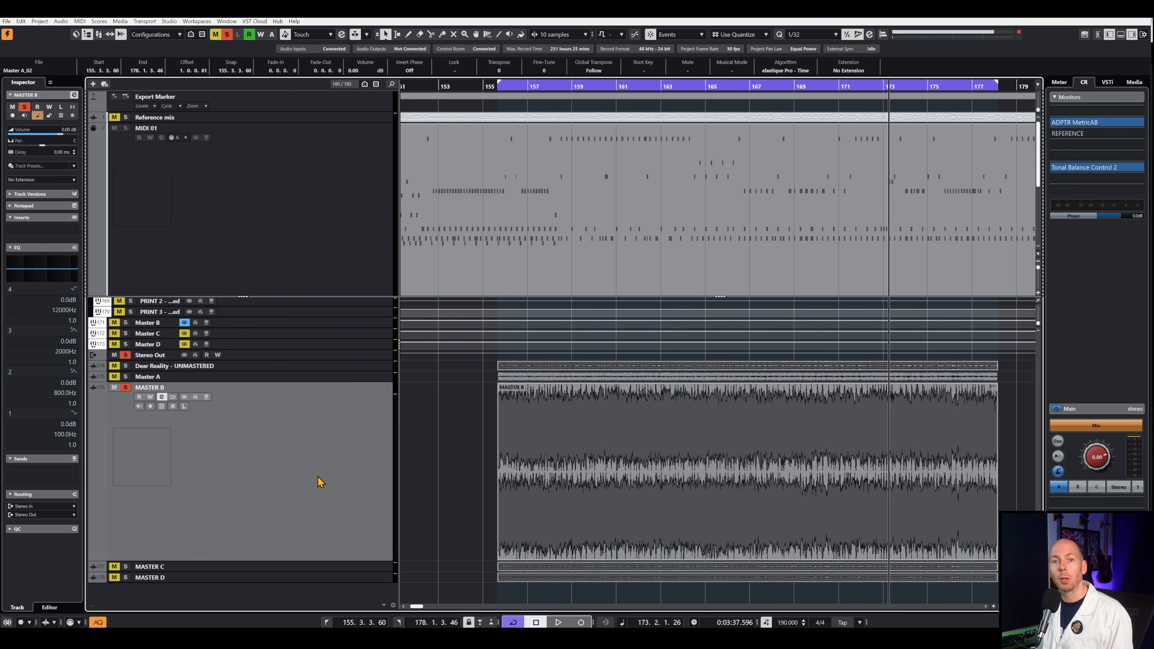
left_click(308, 377)
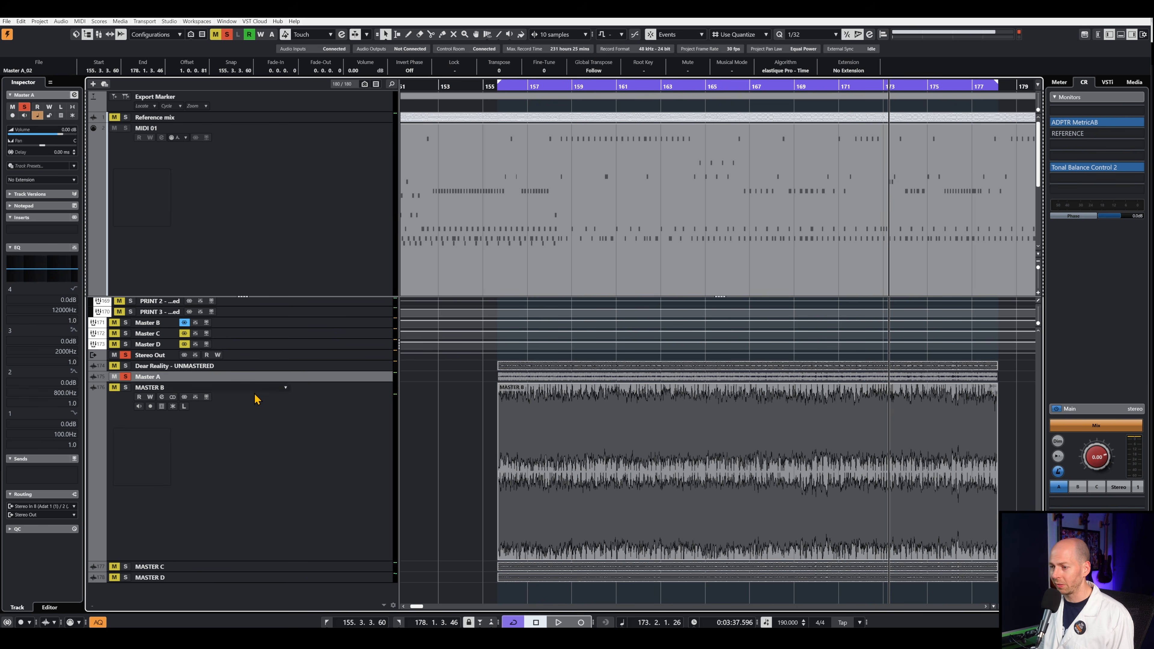
left_click(274, 412)
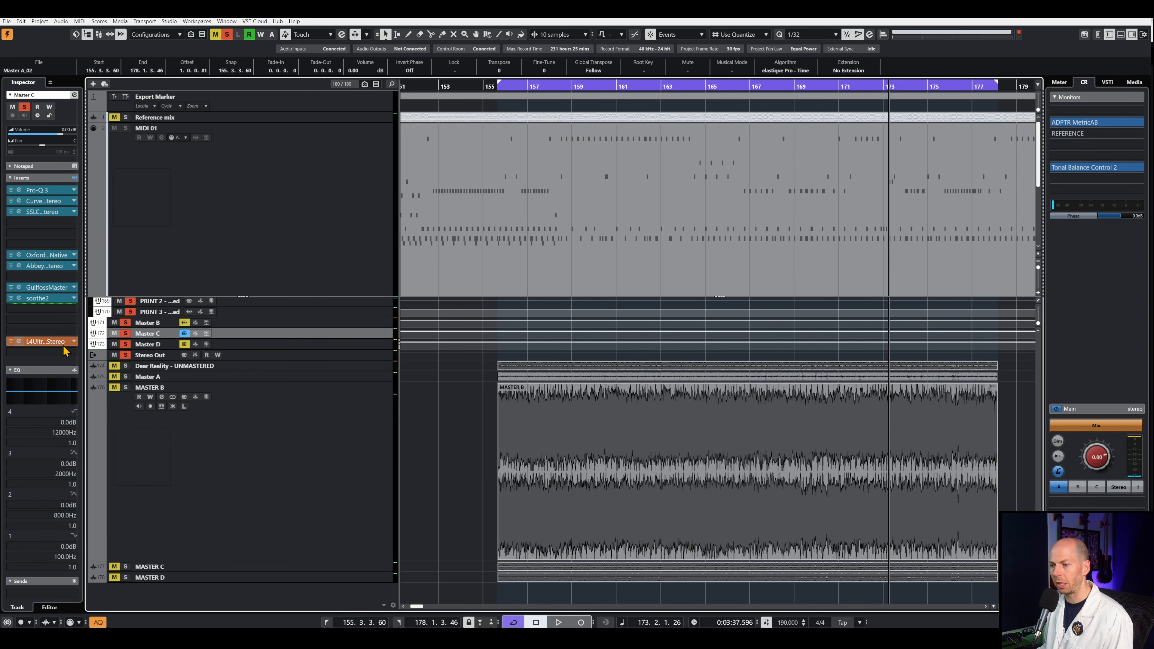
- Open Pro-Q 3 on Master C, audition the side low cut band during playback and move it to about 94.7 Hz
left_click(40, 190)
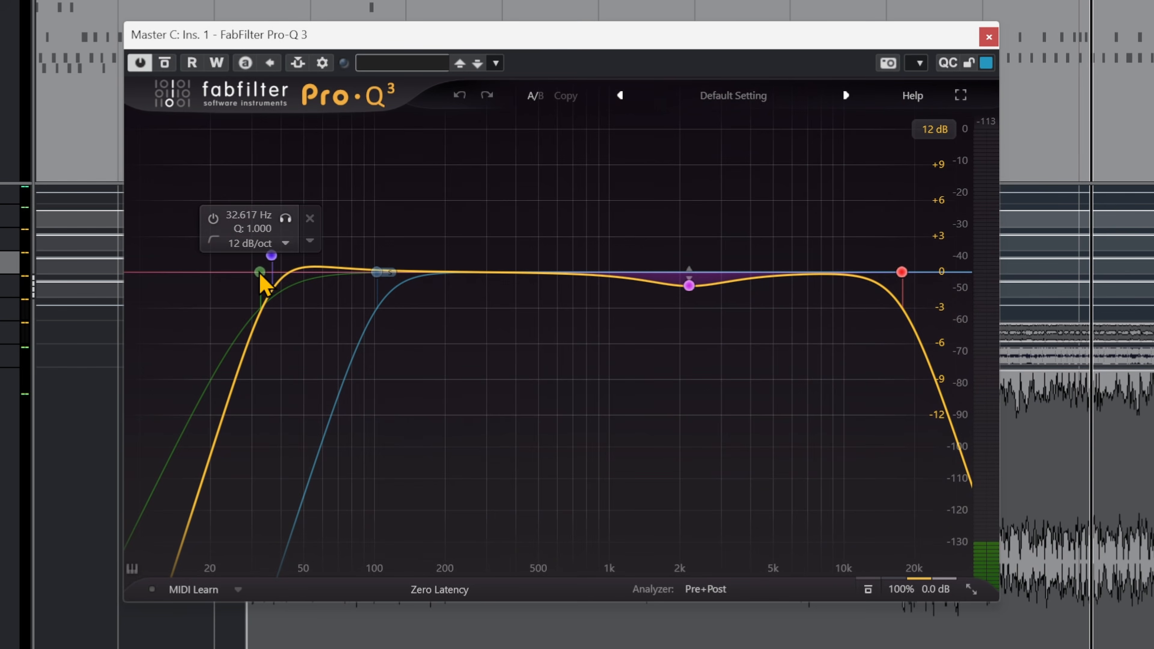
left_click(377, 272)
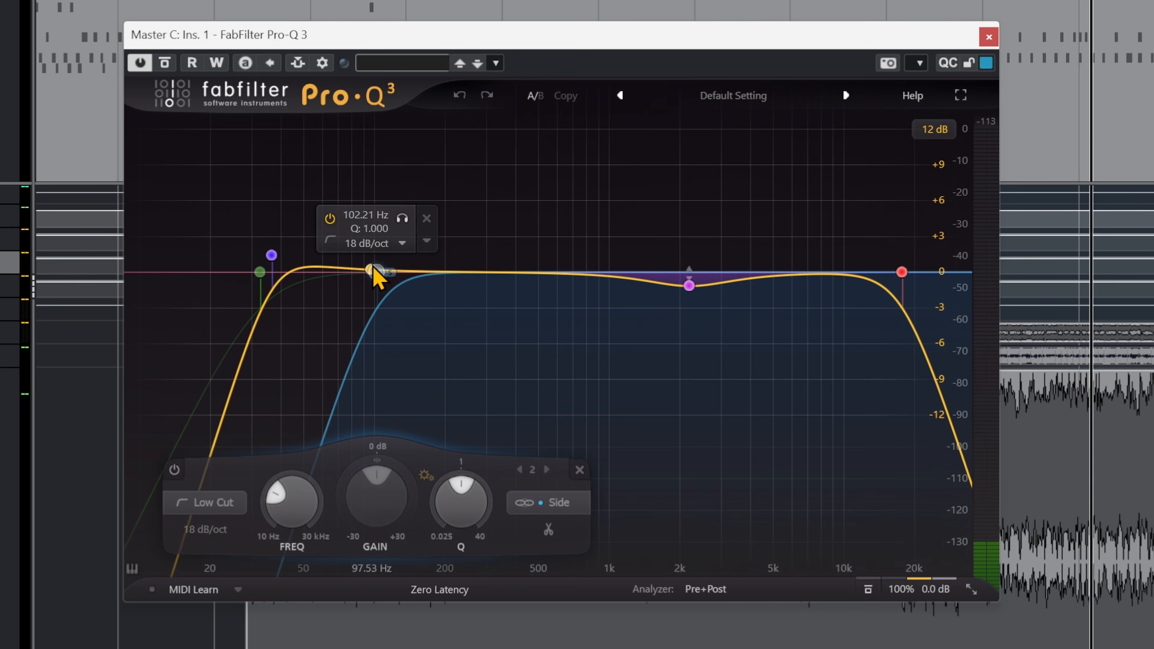
left_click(403, 220)
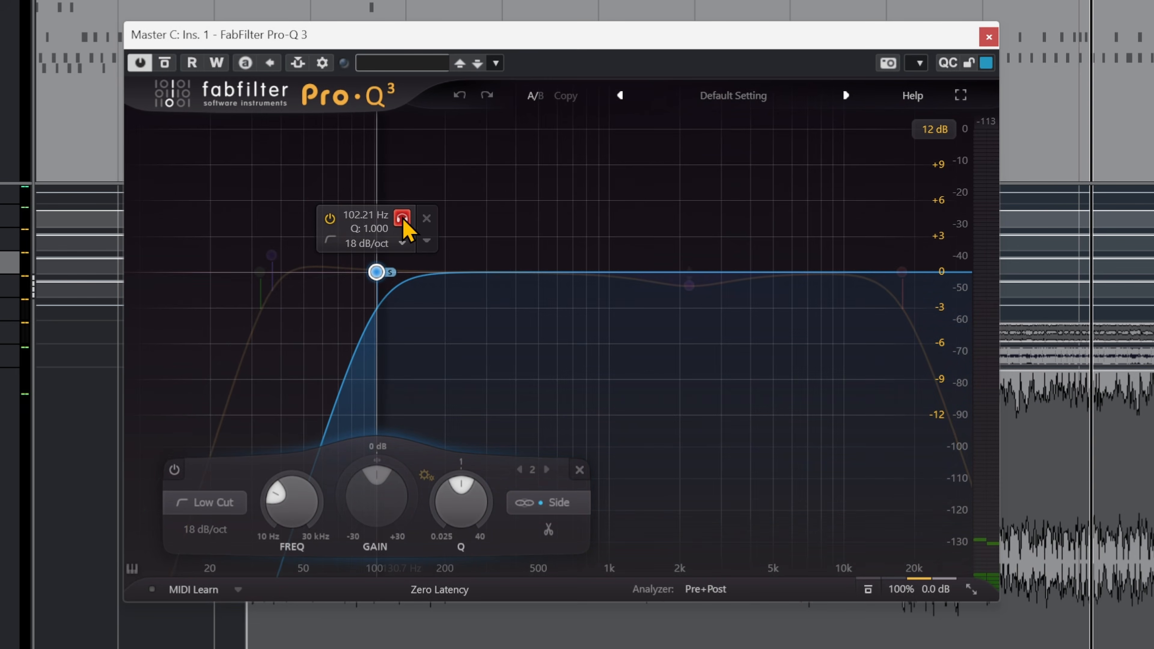
key("space")
left_click_drag(403, 219, 399, 251)
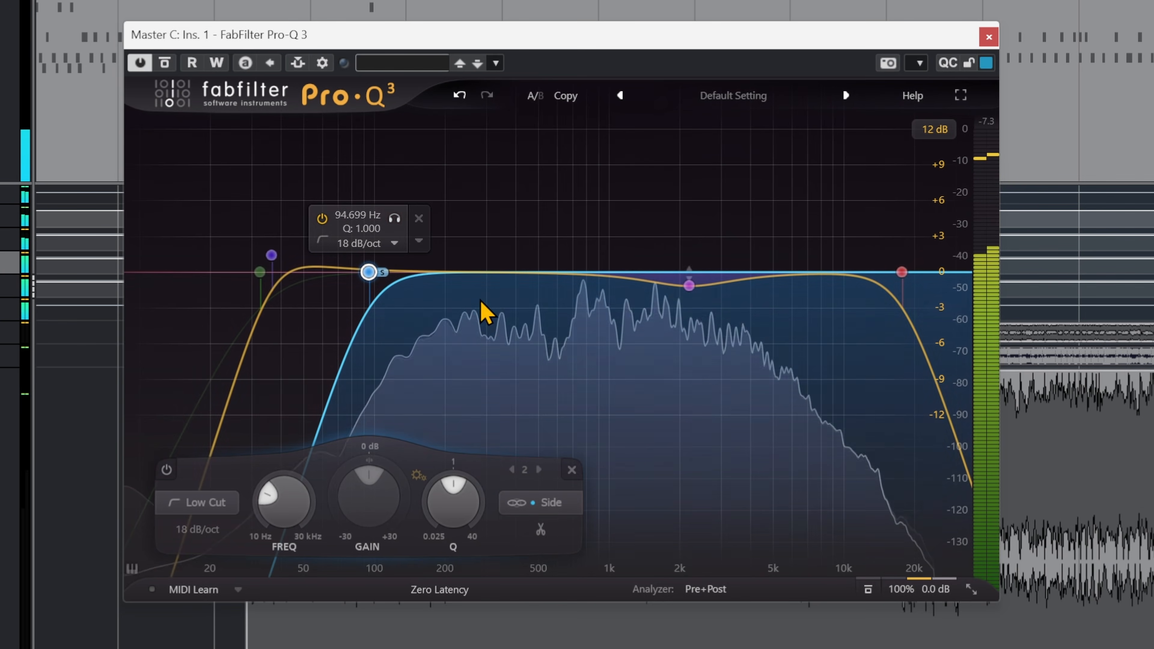
key("space")
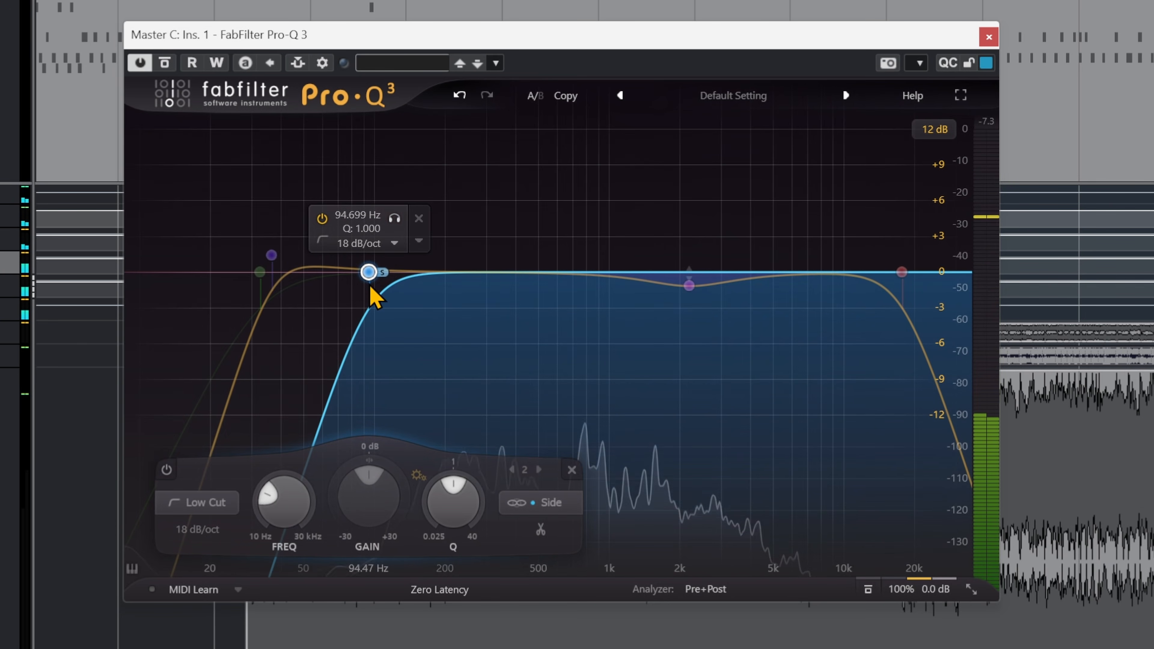
- Audition the Pro-Q 3 high cut band during playback and lower its frequency to about 16630 Hz
left_click(903, 273)
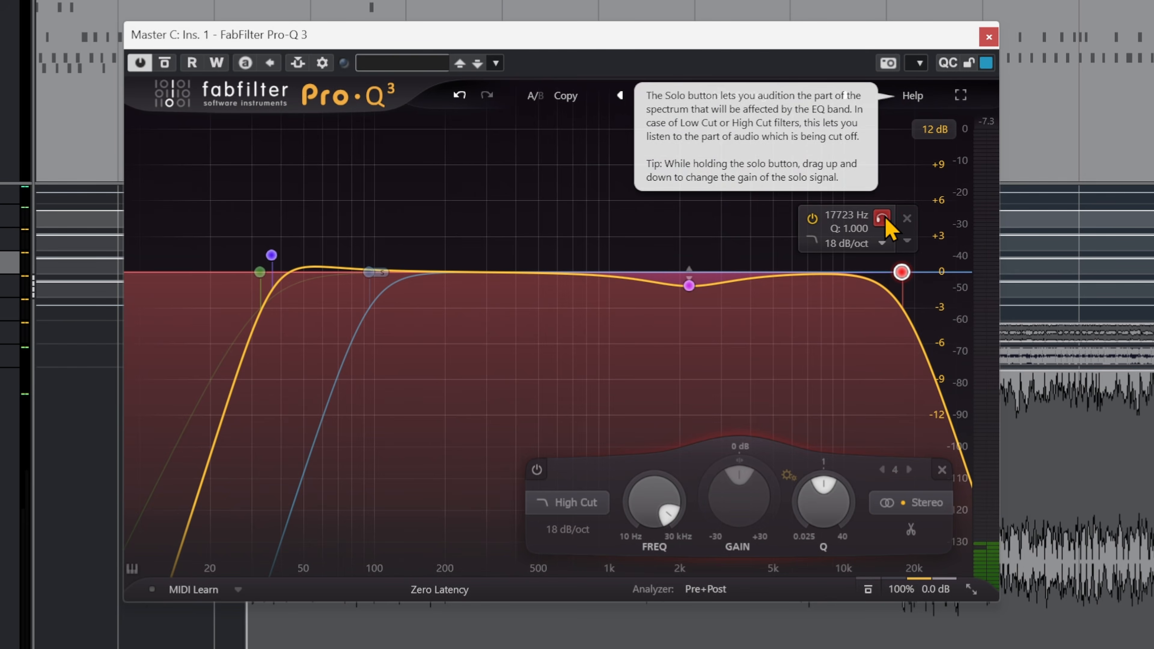
left_click(884, 218)
key("space")
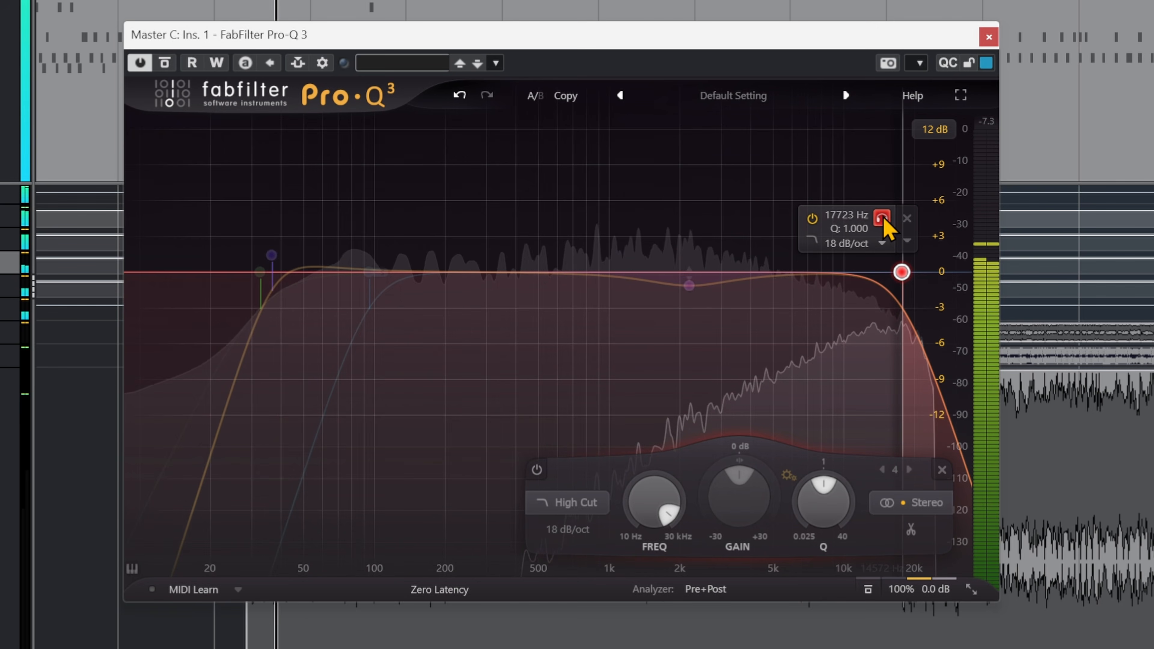
left_click_drag(884, 221, 875, 223)
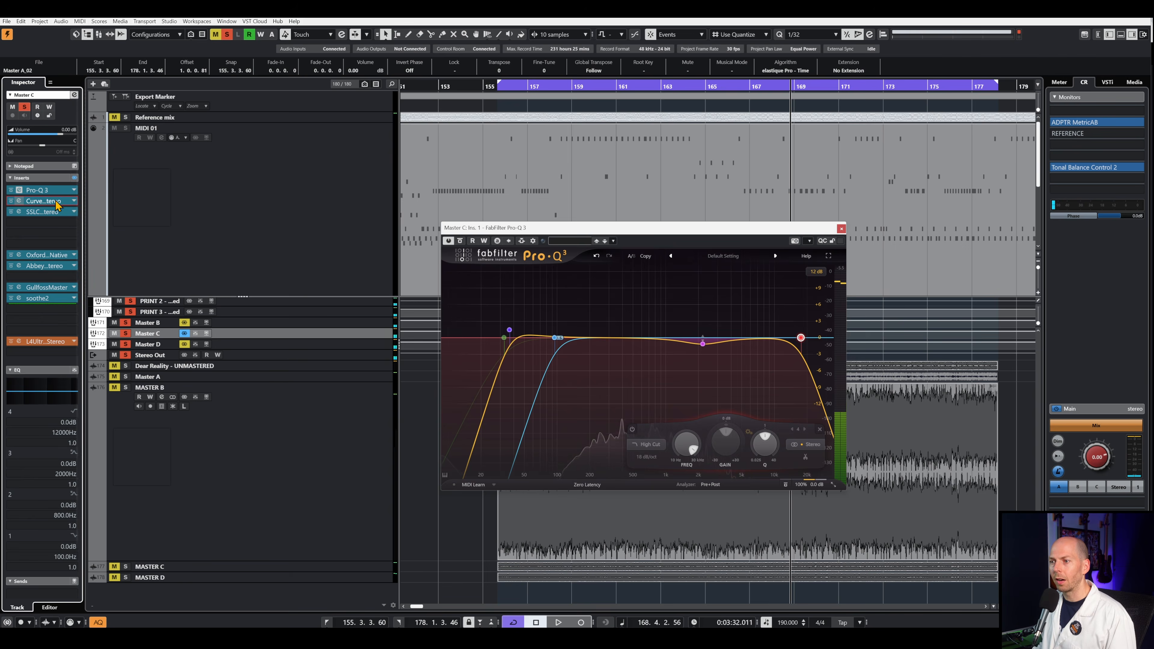
- Open Curves AQ on Master C, close the Pro-Q 3 window, reposition Curves AQ and choose the Rock target curve
left_click(56, 201)
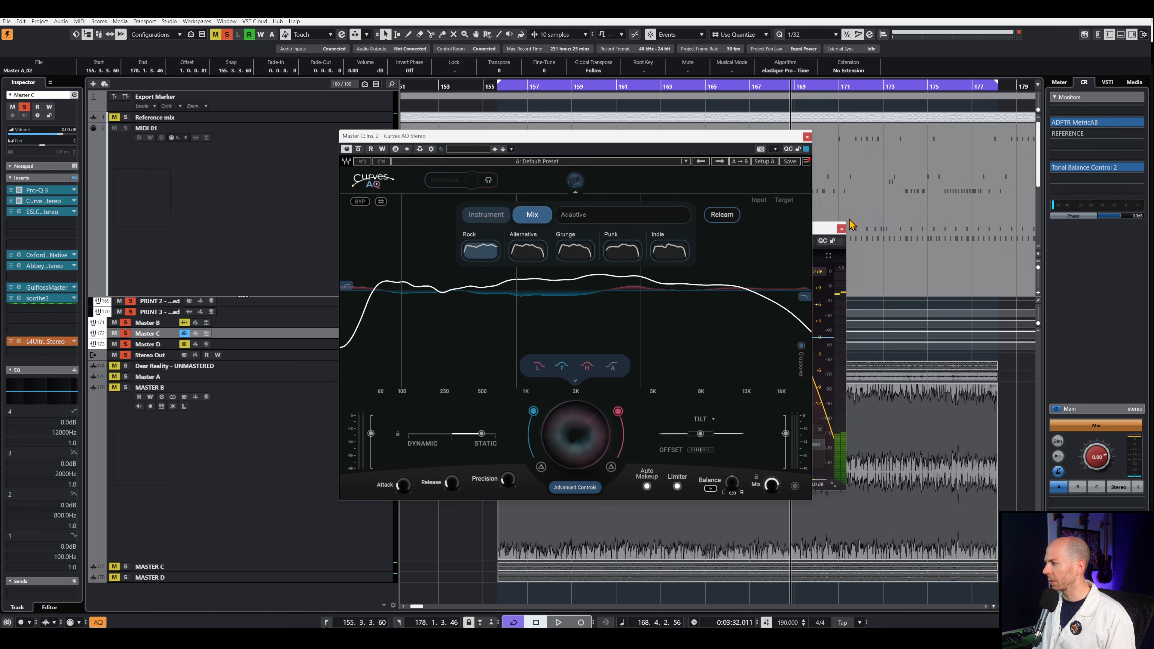
left_click(842, 228)
left_click_drag(633, 136, 707, 184)
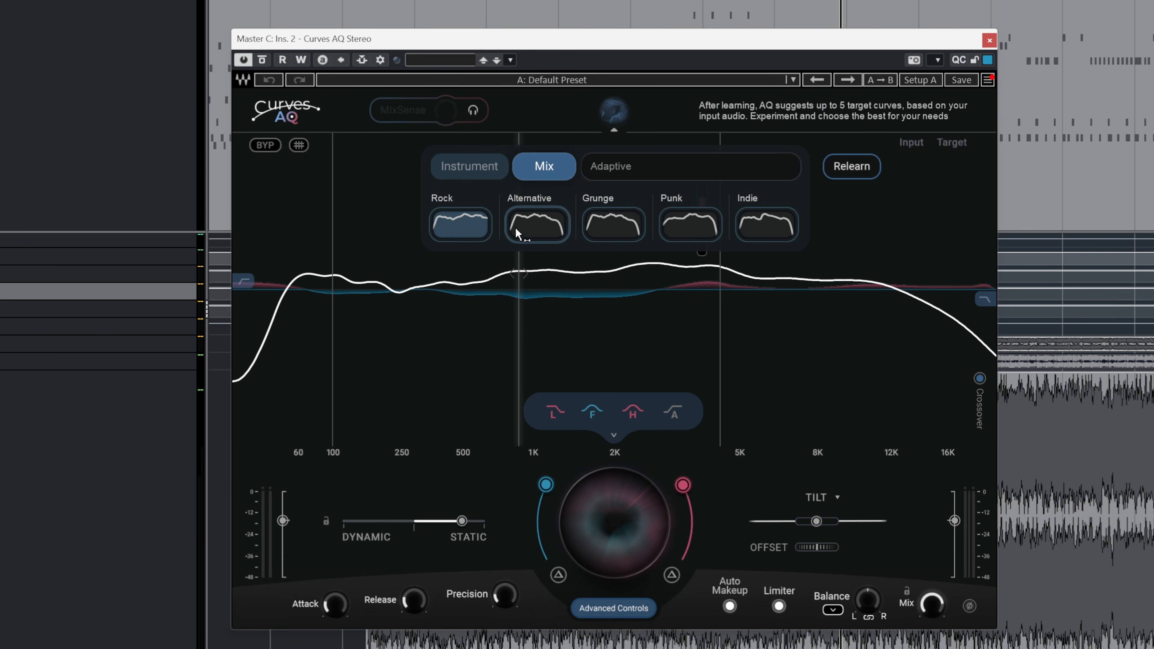
left_click(458, 236)
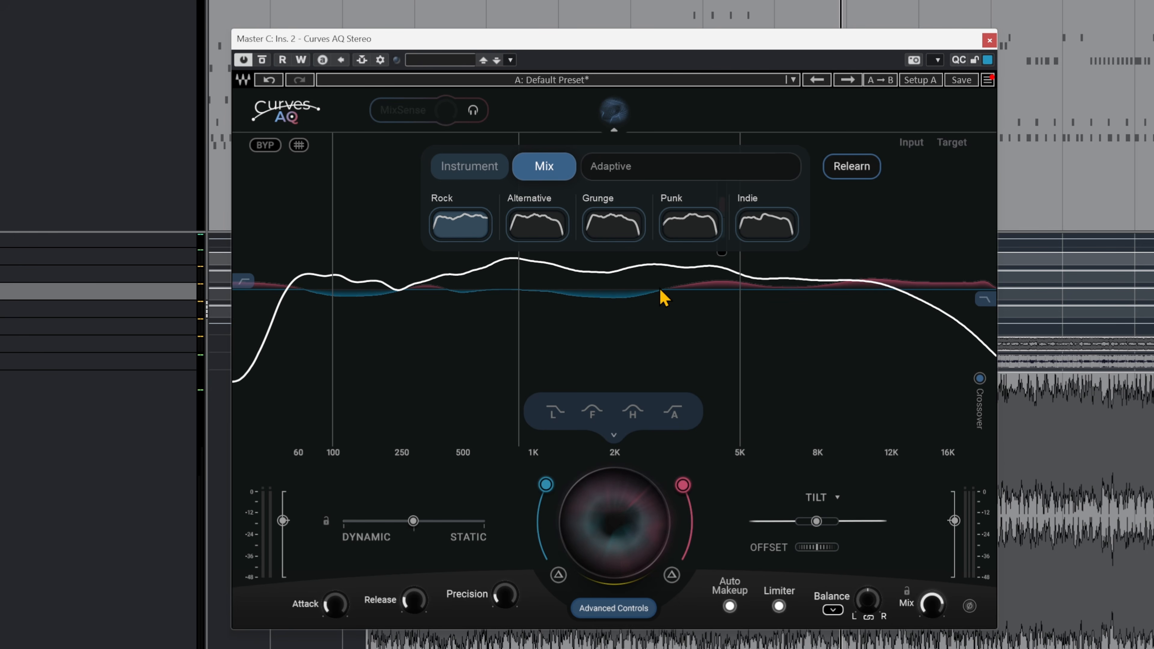
- Compare the song with and without Curves AQ by bypassing and re-enabling the effect twice during playback
left_click(262, 60)
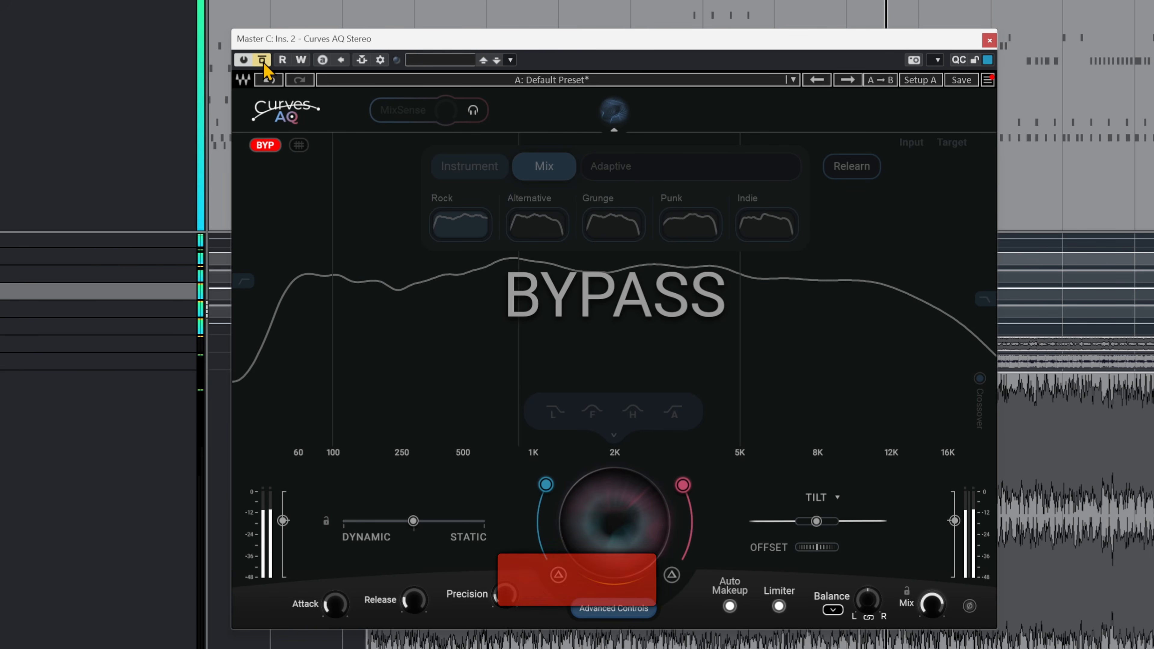
left_click(262, 61)
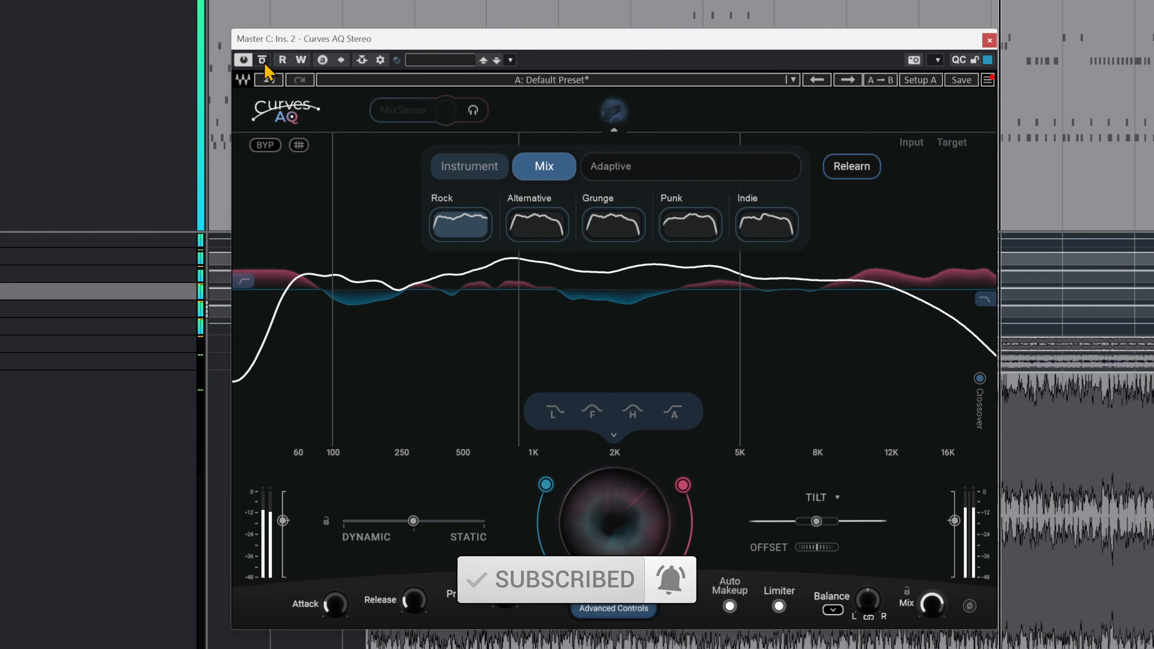
left_click(262, 60)
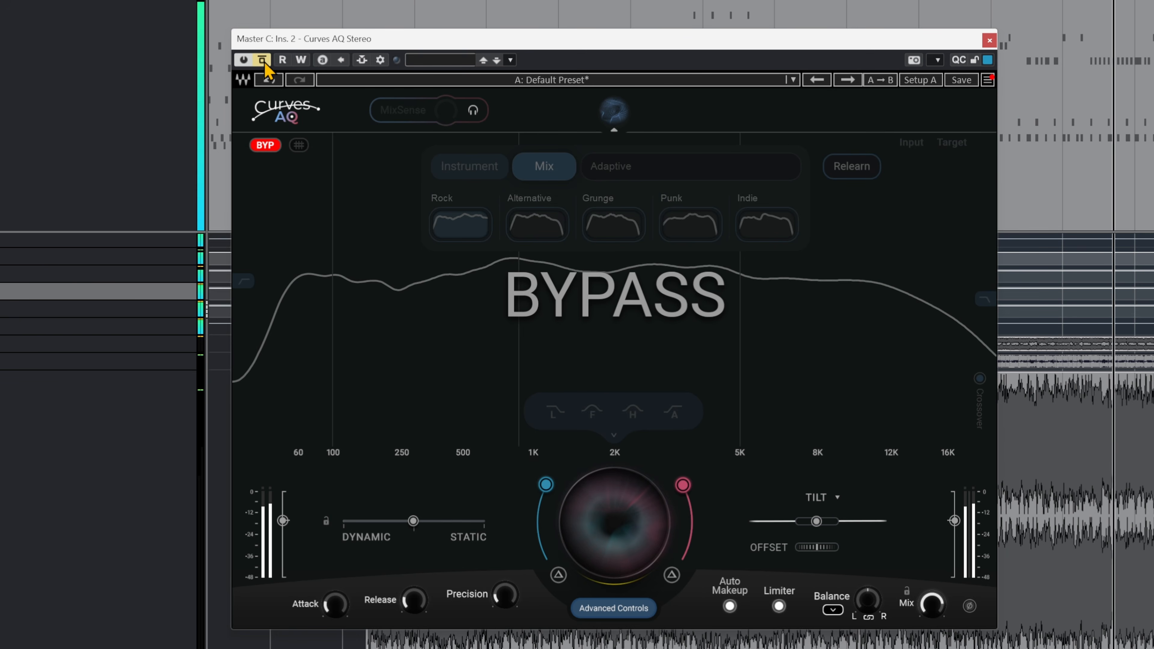
left_click(262, 60)
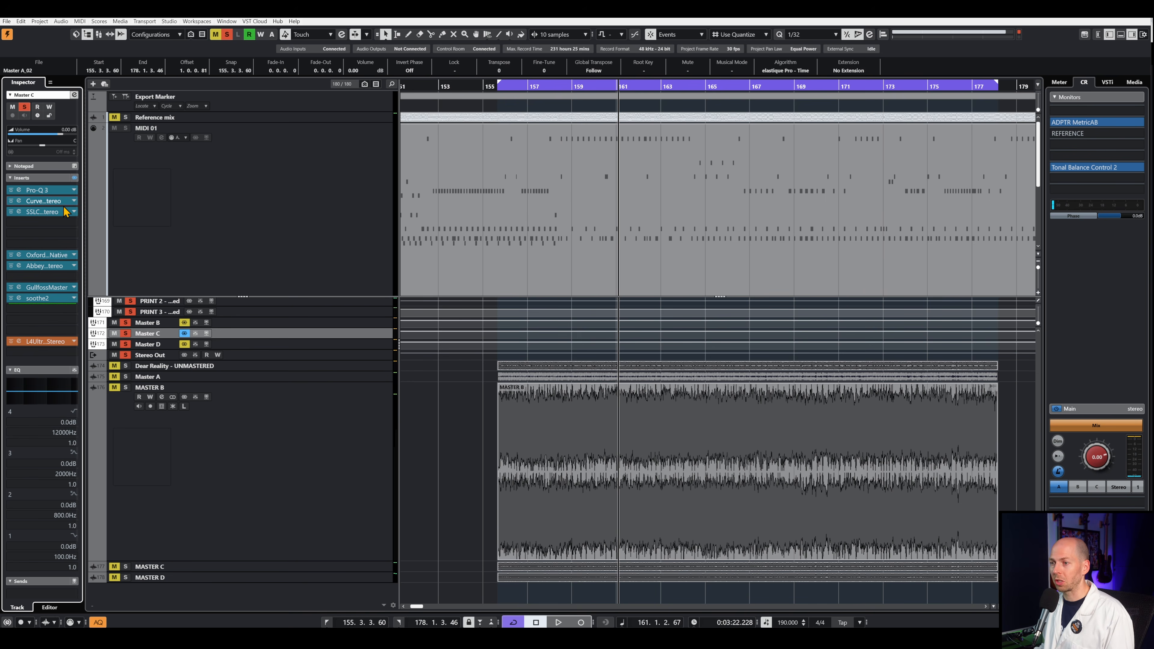
- Open the SSLComp insert on Master C, play the section and compare the compressor bypassed and active twice
left_click(18, 211)
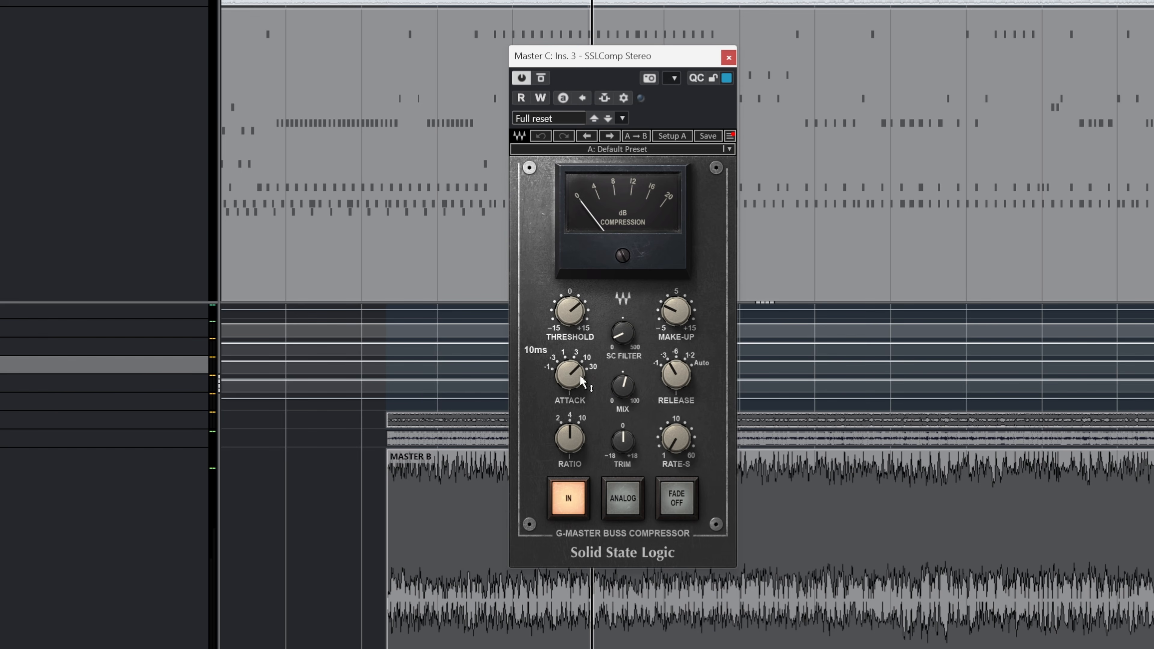
key("space")
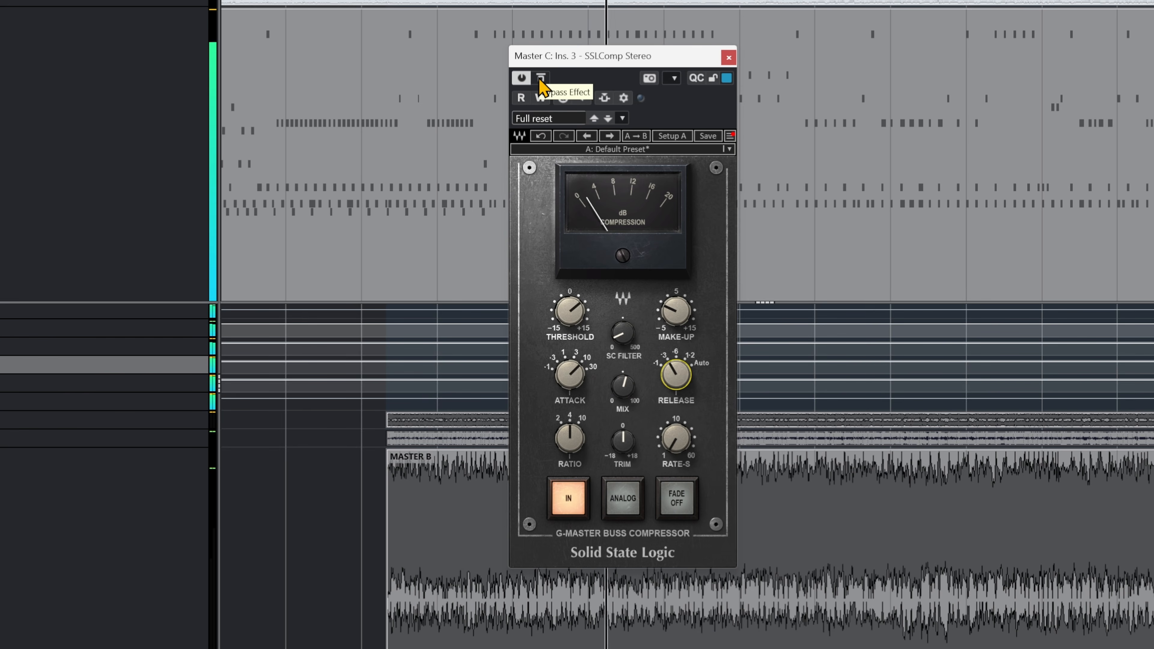
left_click(540, 78)
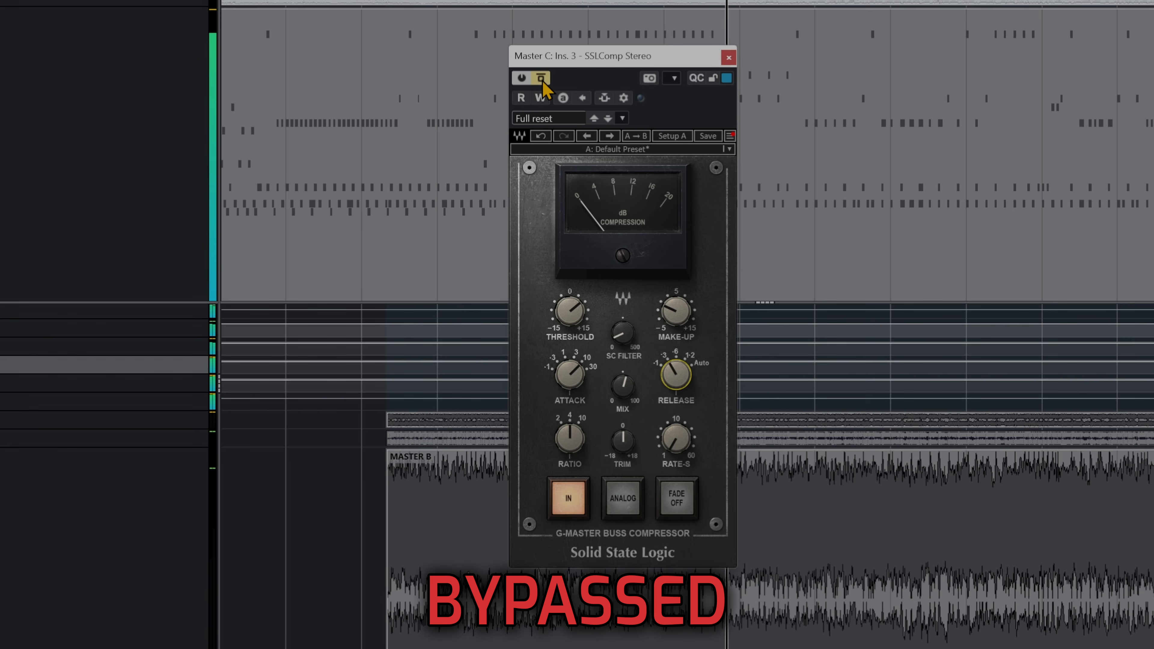
left_click(541, 78)
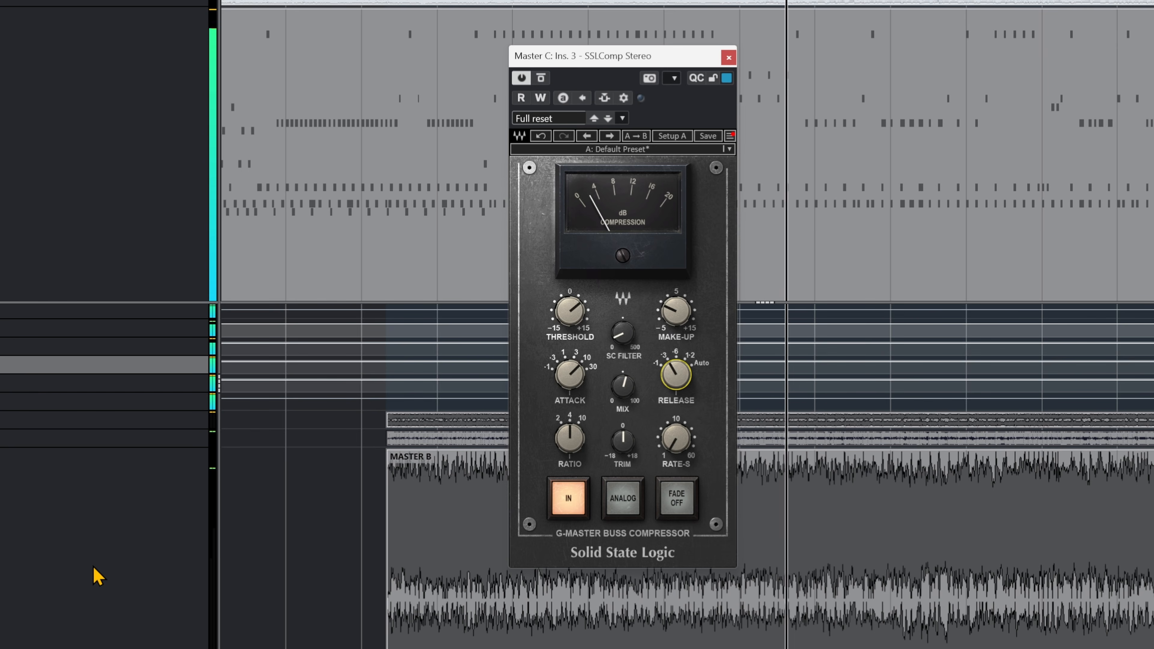
left_click(542, 79)
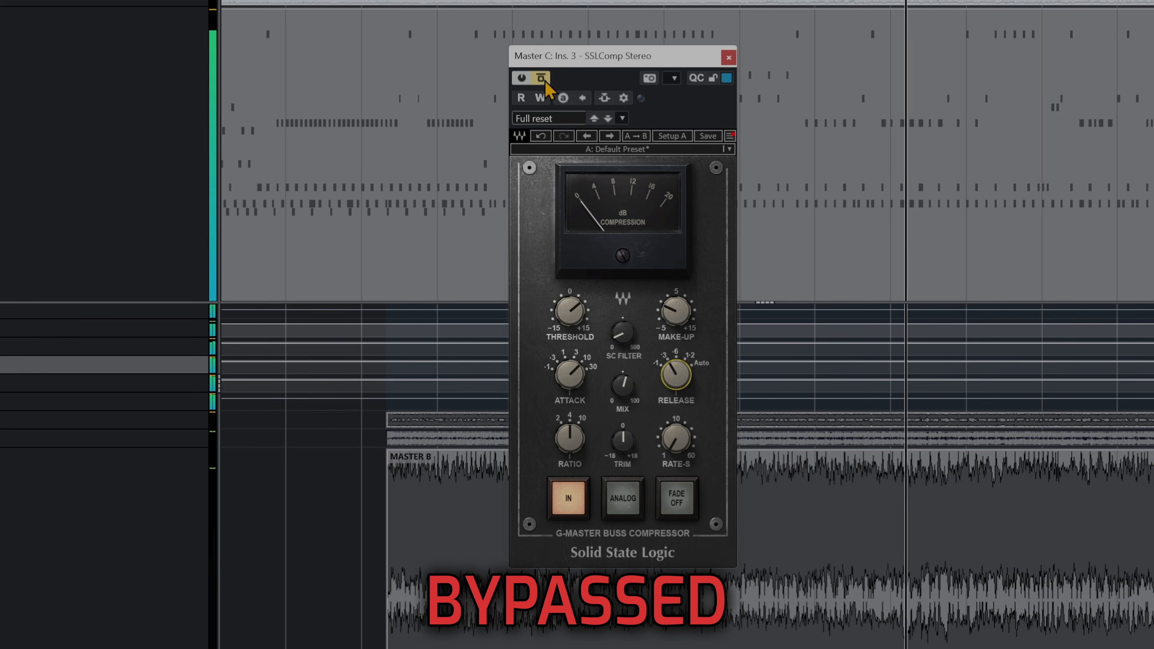
left_click(545, 82)
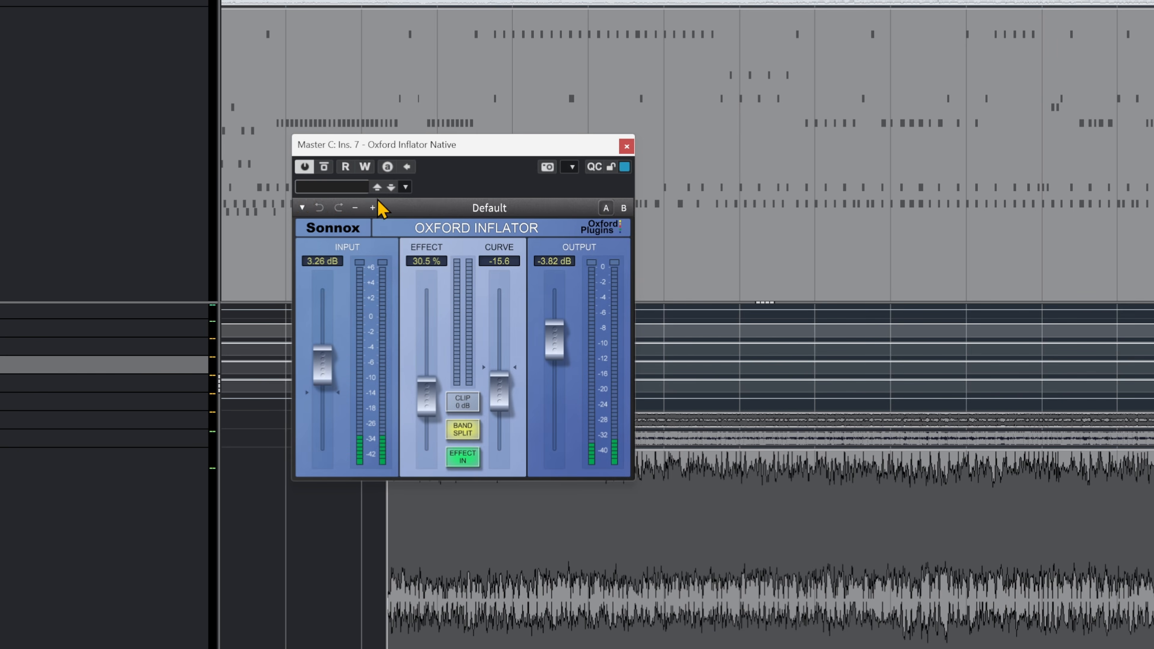
- Reposition the Oxford Inflator window on Master C, play the section, compare the effect bypassed and active twice, and close the window
left_click_drag(453, 144, 521, 135)
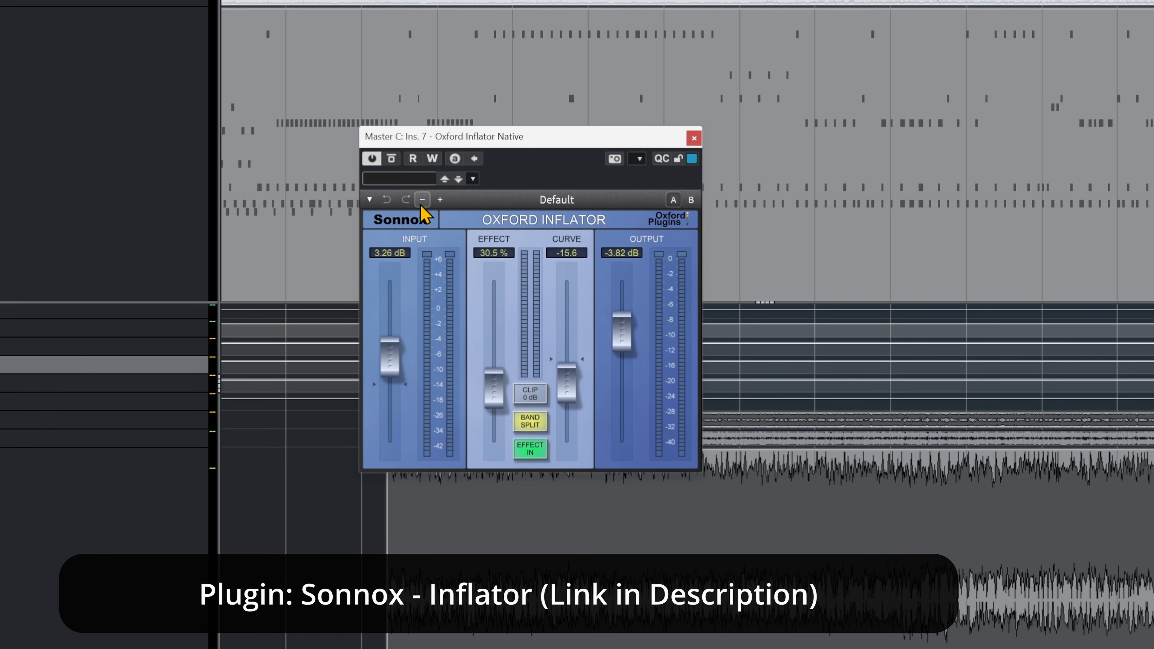
left_click(391, 159)
key("space")
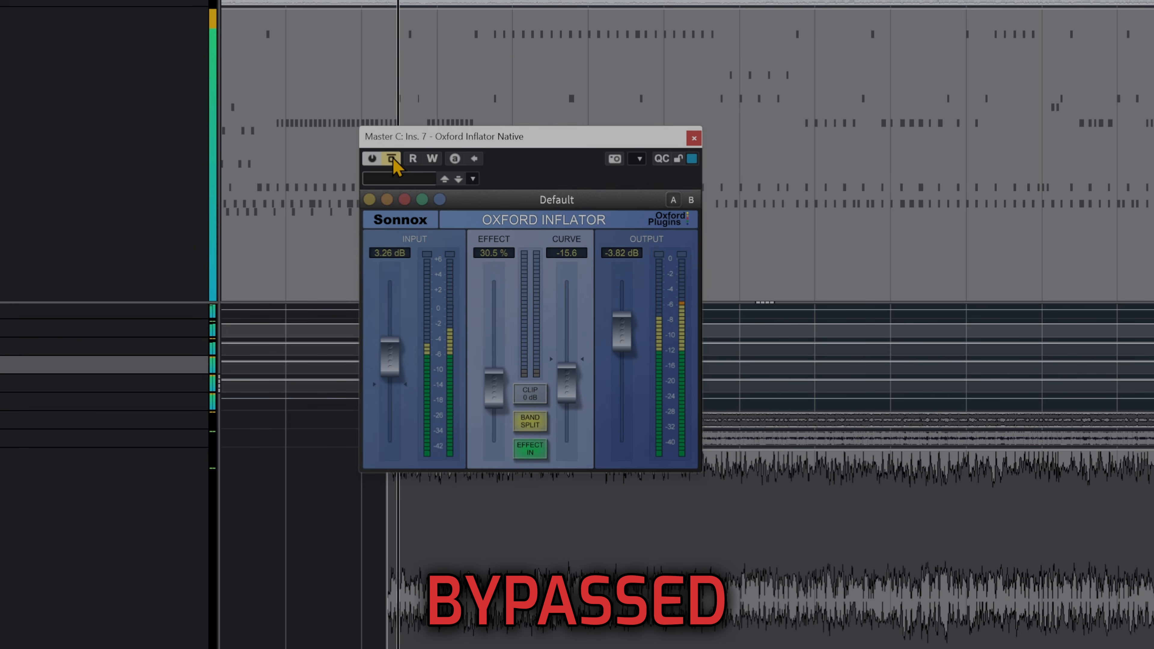
left_click(391, 159)
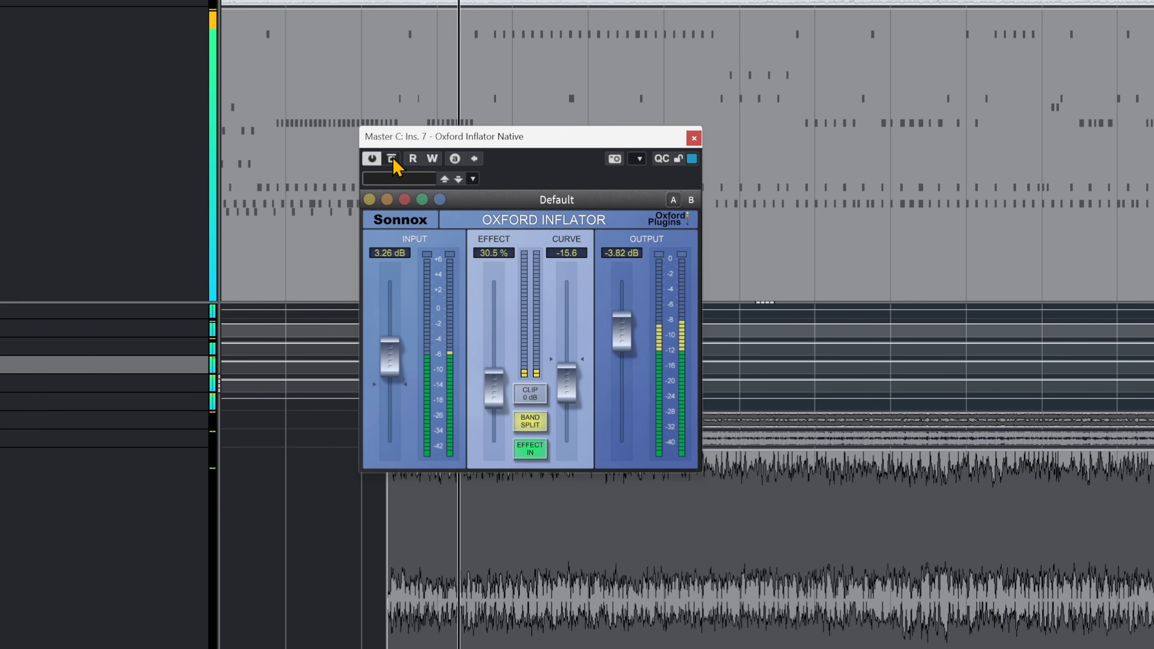
left_click(392, 159)
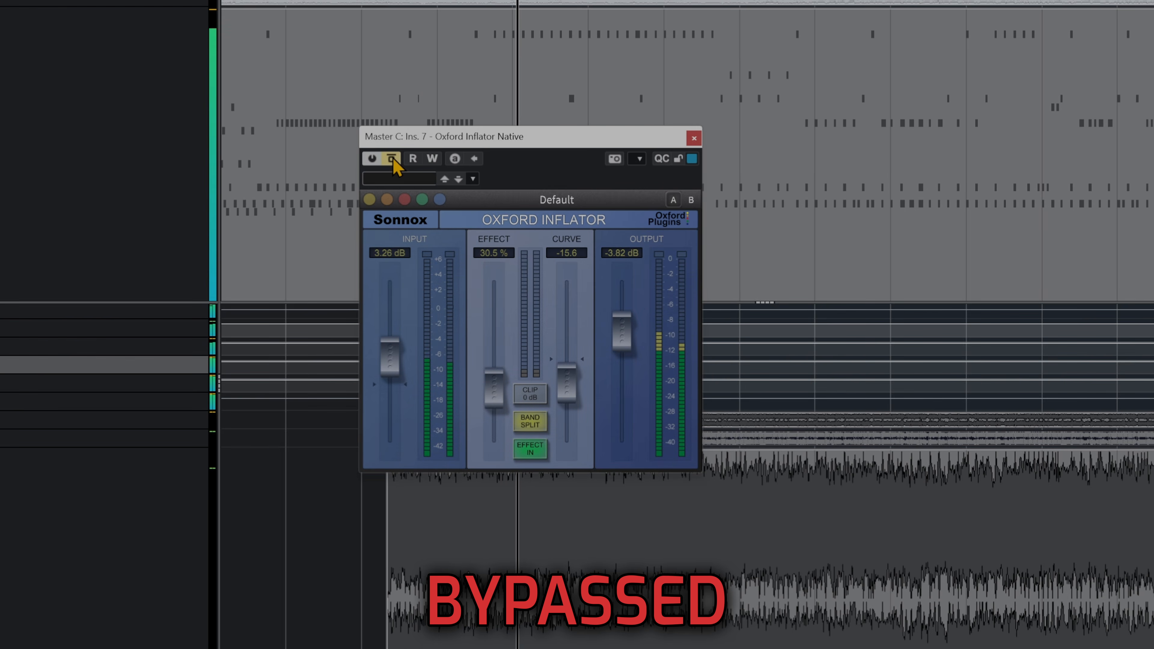
left_click(391, 159)
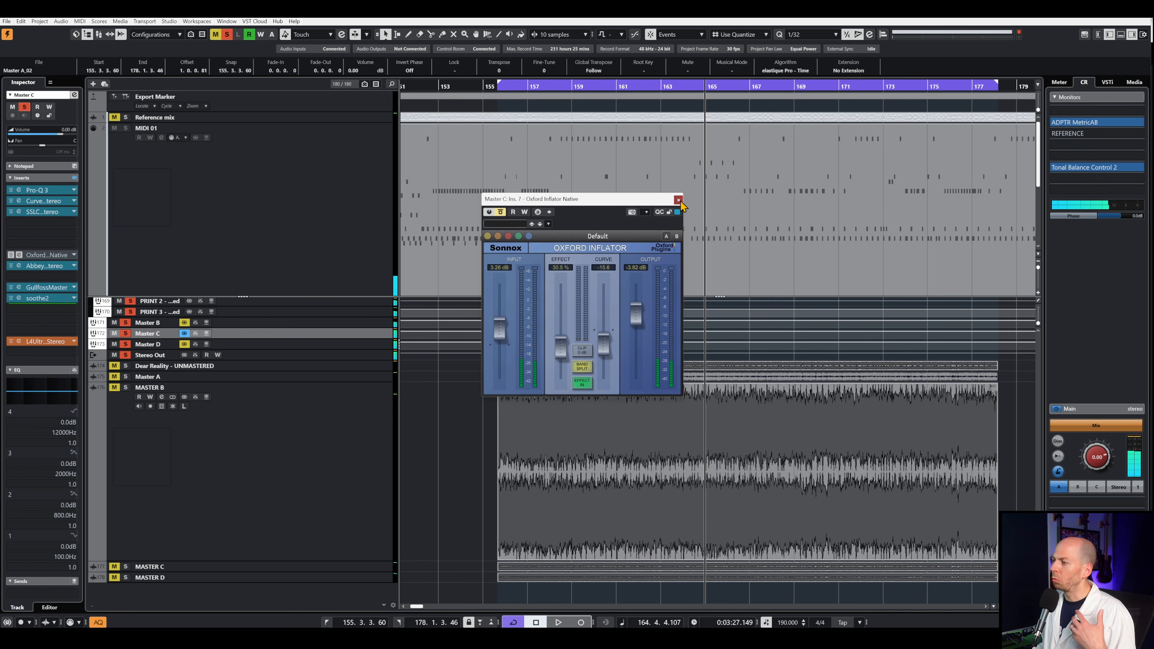
left_click(678, 200)
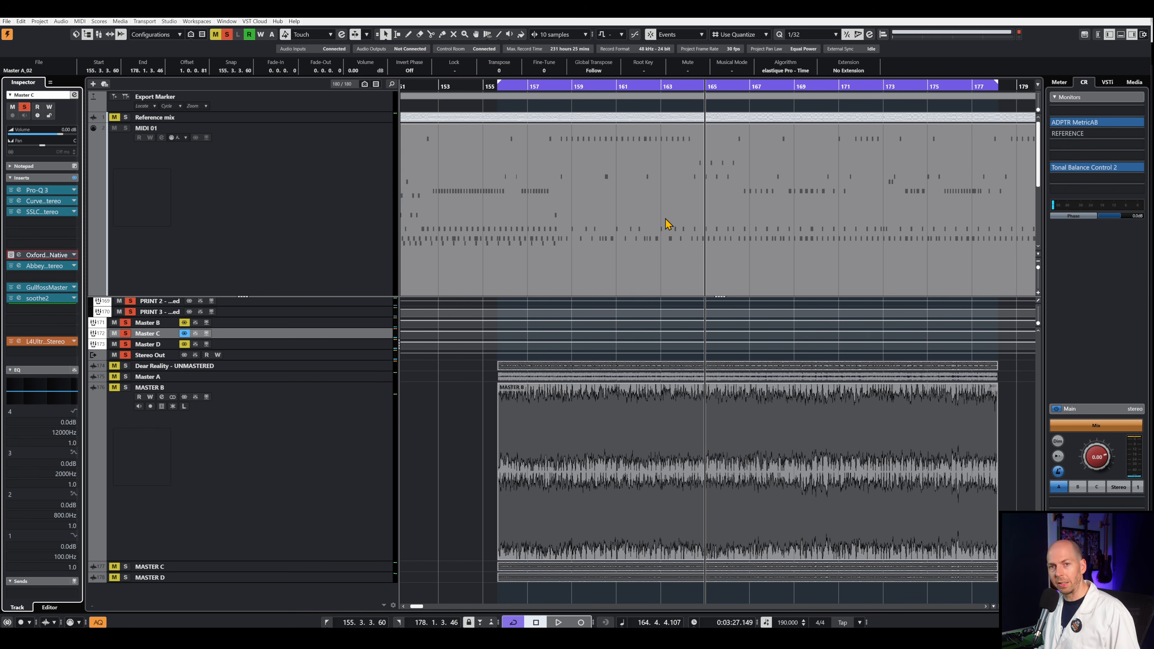
- Open the Abbey Road RS124 insert on Master C and compare the compressor bypassed and active twice during playback
left_click(18, 265)
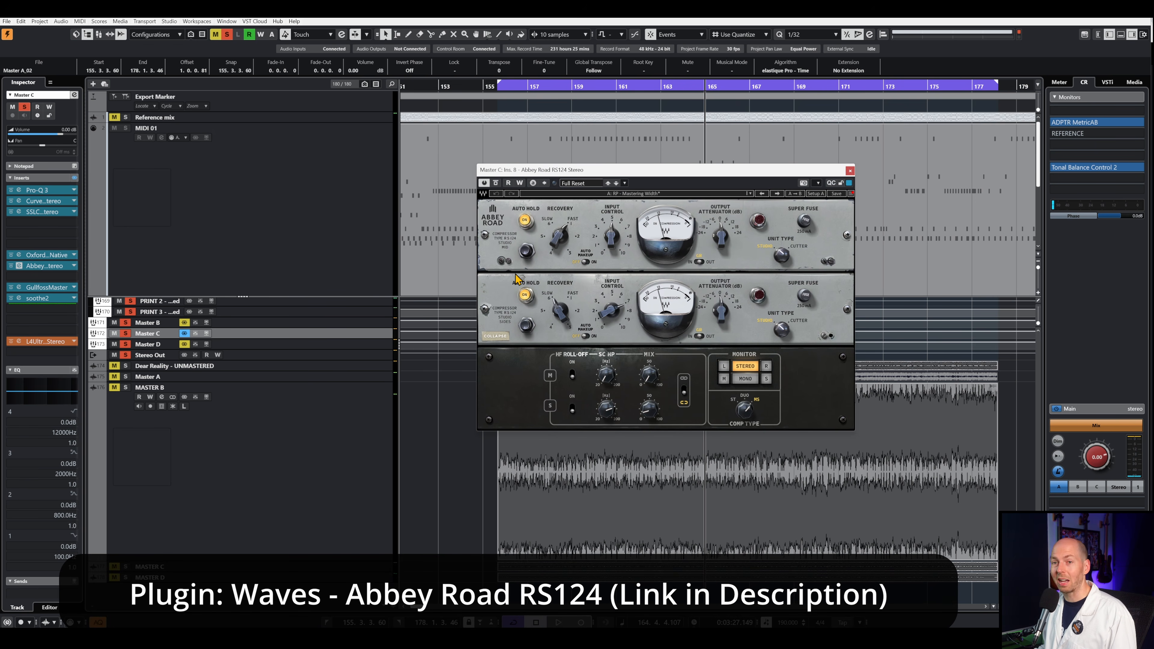
left_click(523, 291)
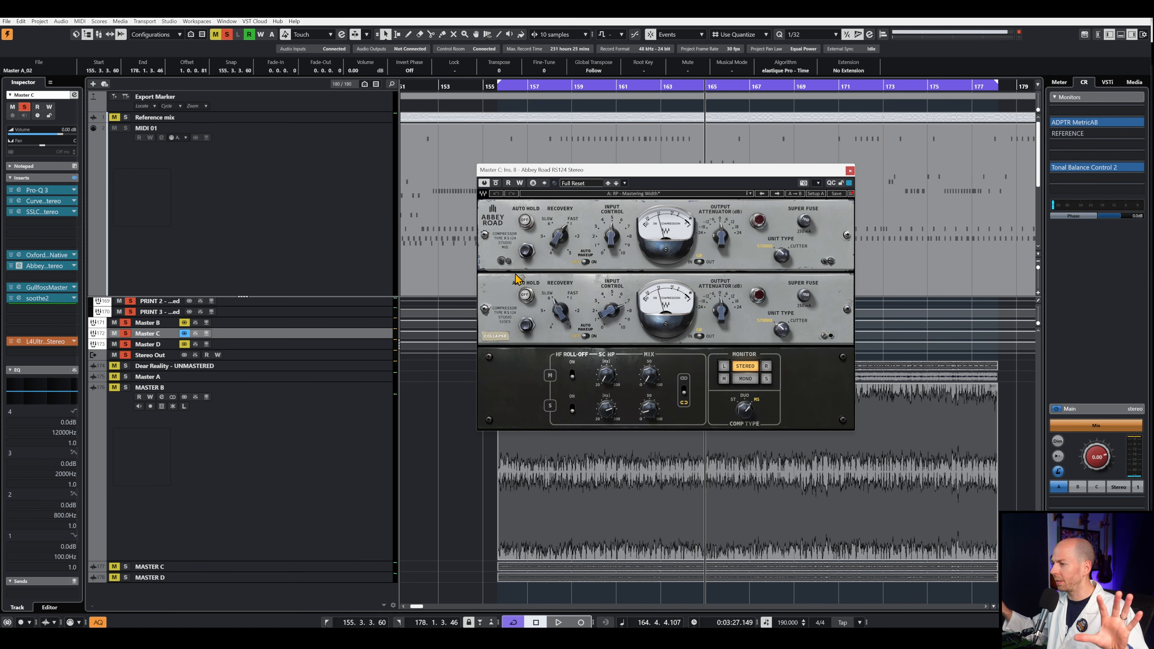
left_click(496, 183)
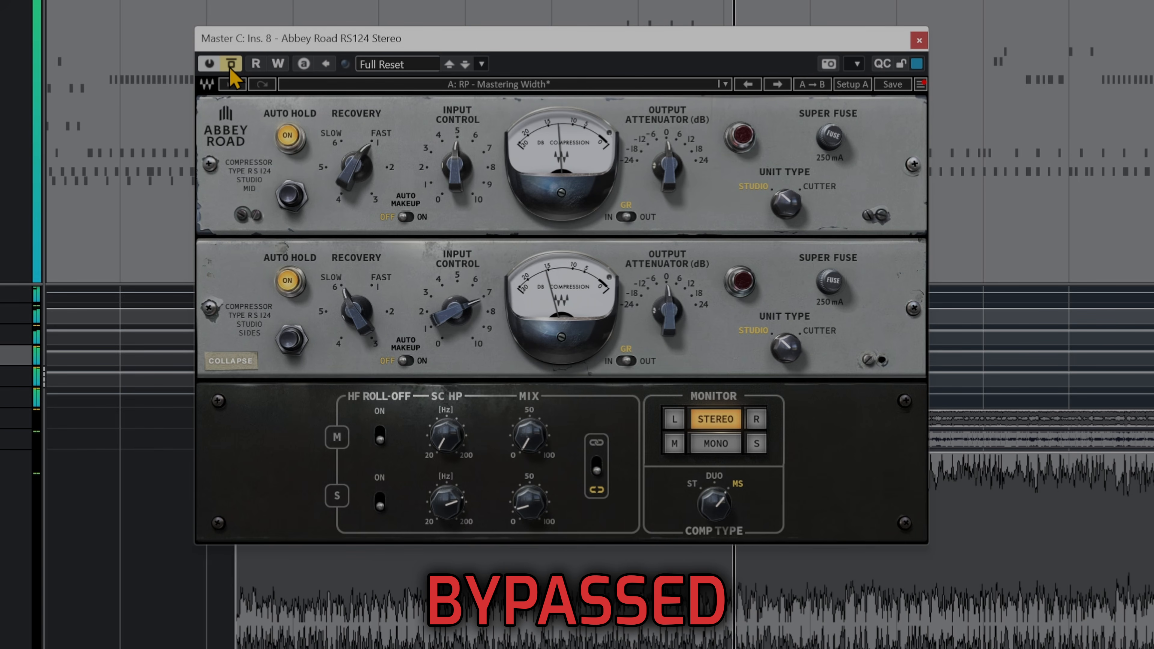
left_click(230, 67)
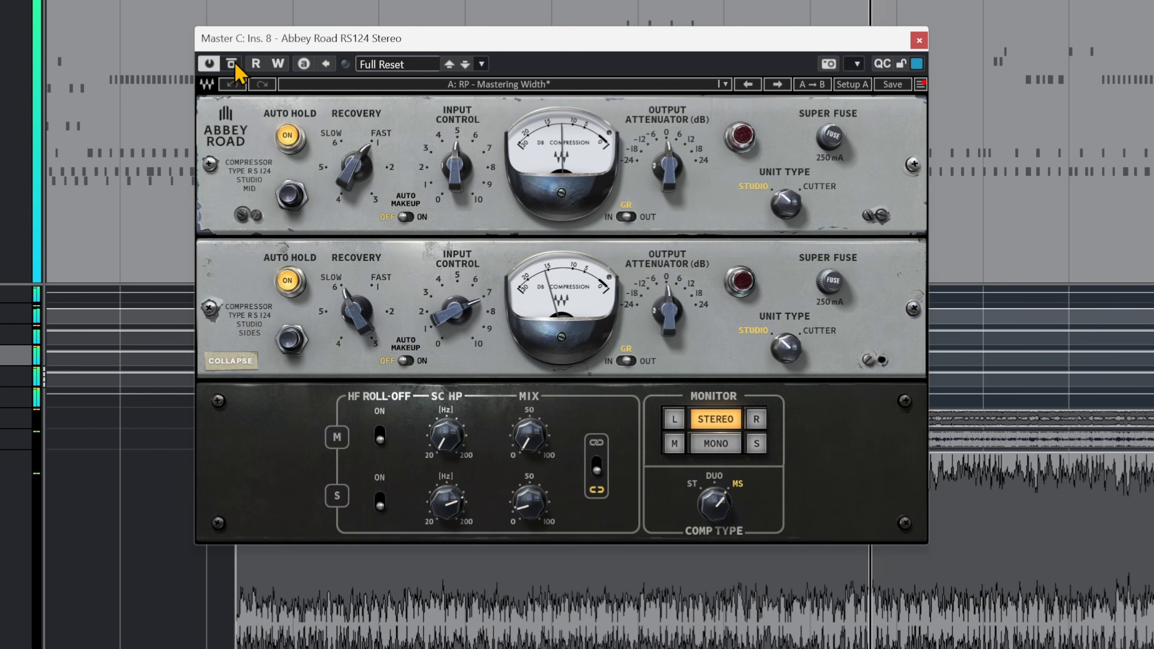
left_click(232, 65)
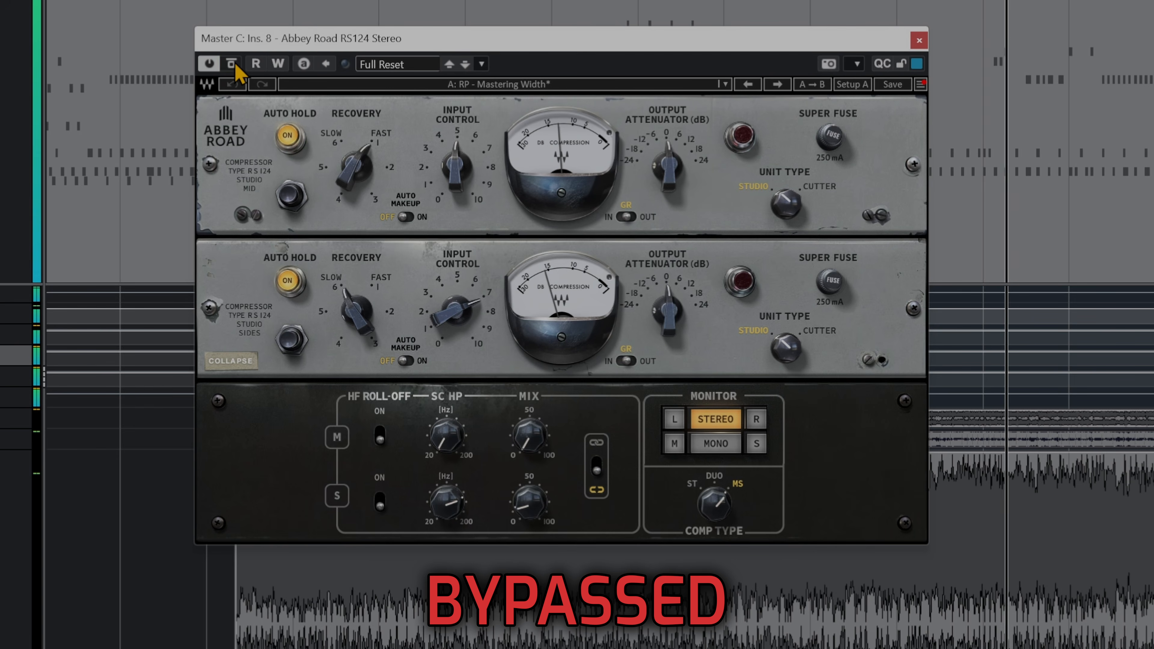
left_click(232, 64)
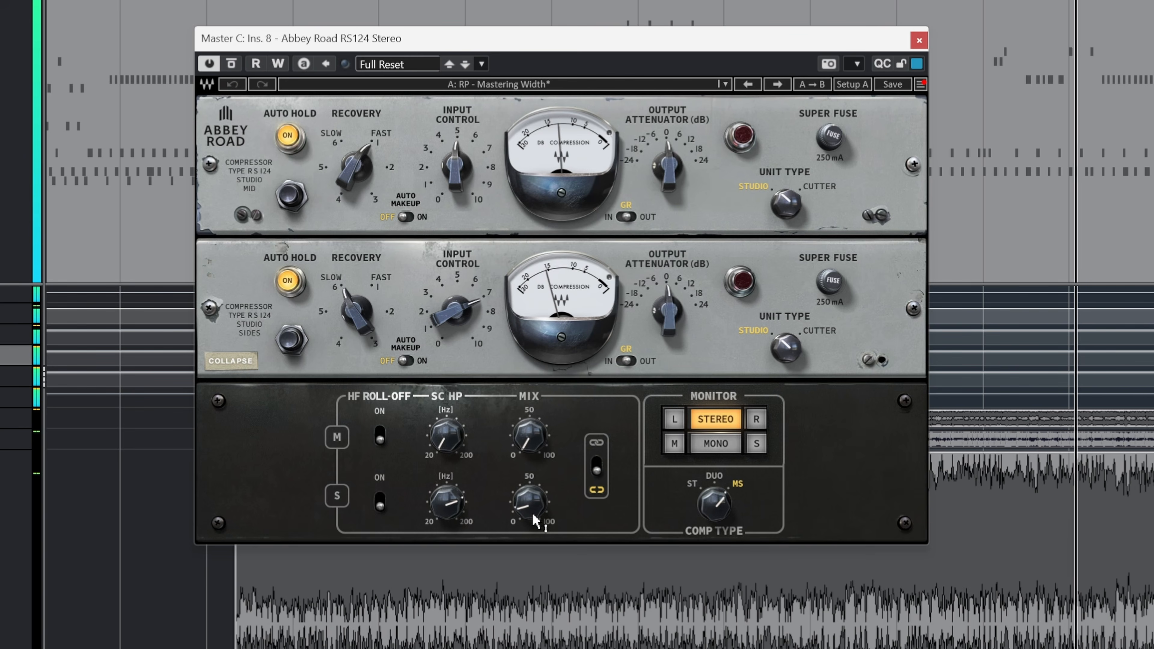
- Audition the RS124's sides mix at 51.2 during playback, lower it again and close the compressor window
left_click_drag(530, 506, 530, 504)
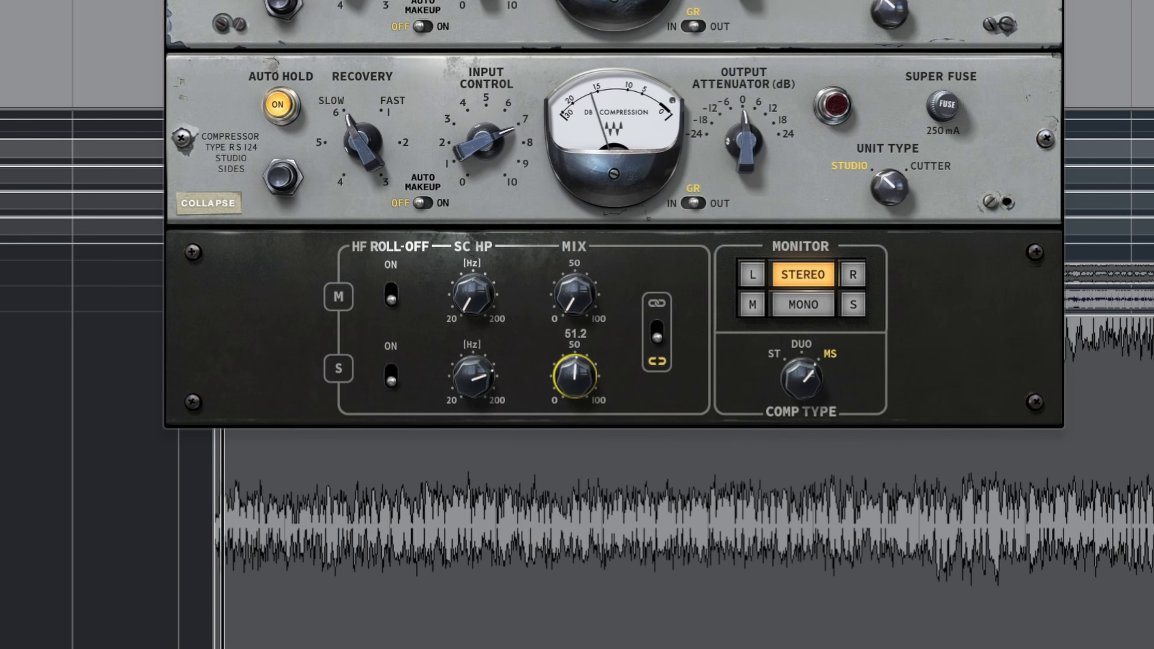
left_click_drag(575, 376, 575, 422)
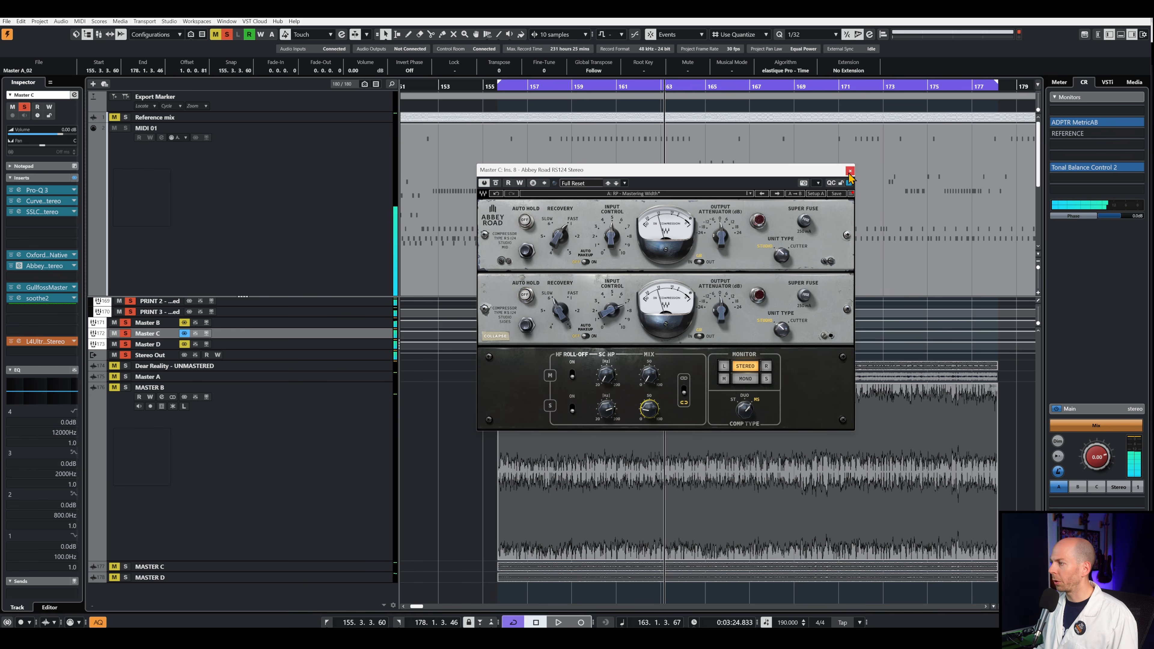
left_click(850, 171)
- Open Gullfoss Master on Master C, compare the song with it bypassed and active twice during playback, and close it
left_click(19, 288)
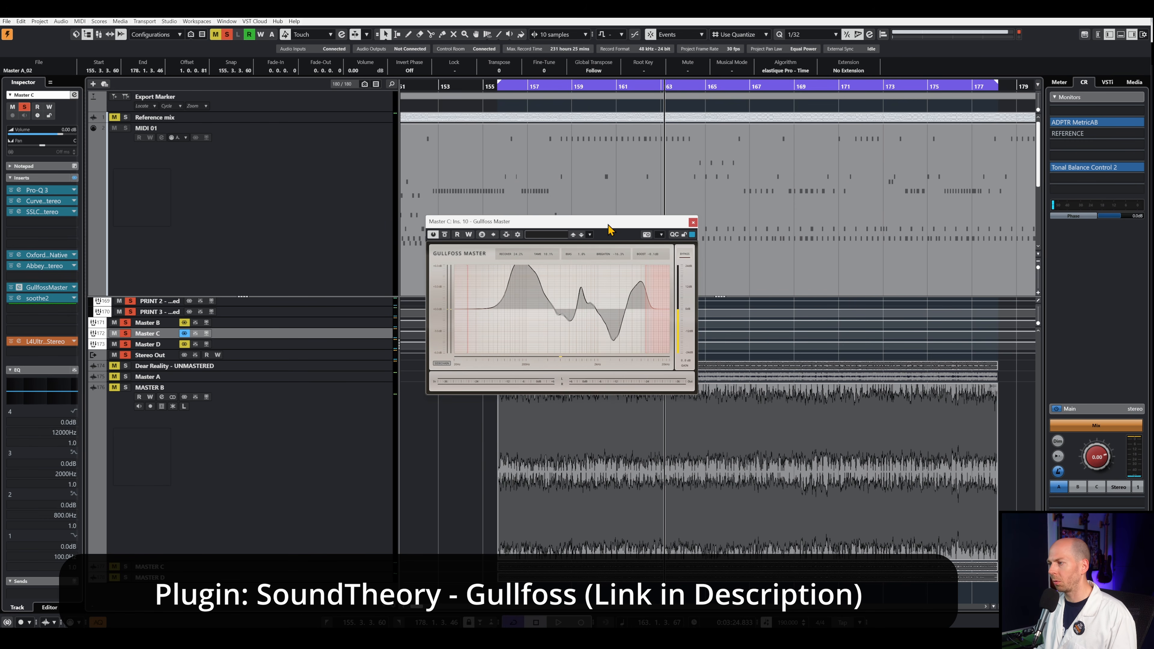
left_click_drag(609, 227, 651, 186)
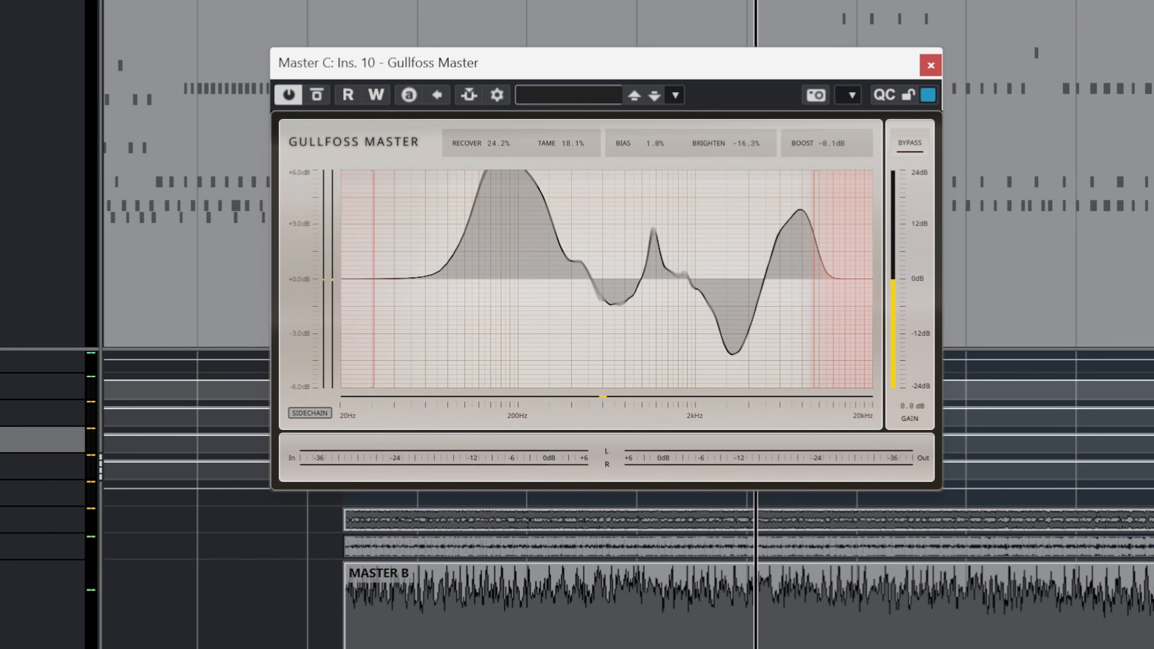
key("space")
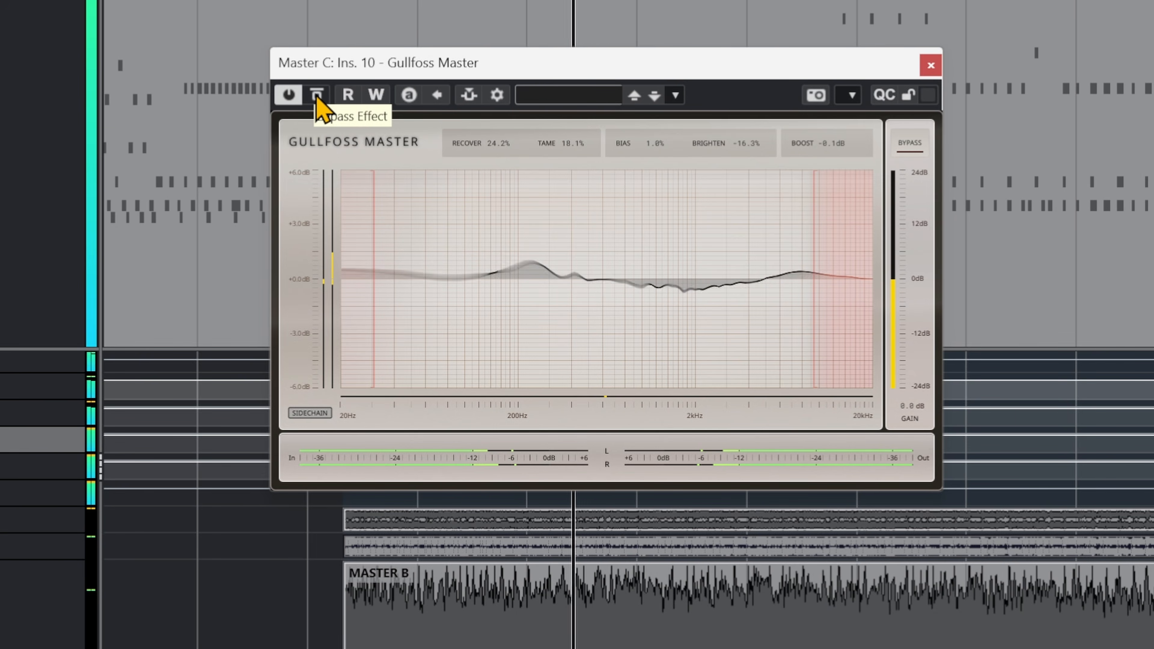
left_click(317, 95)
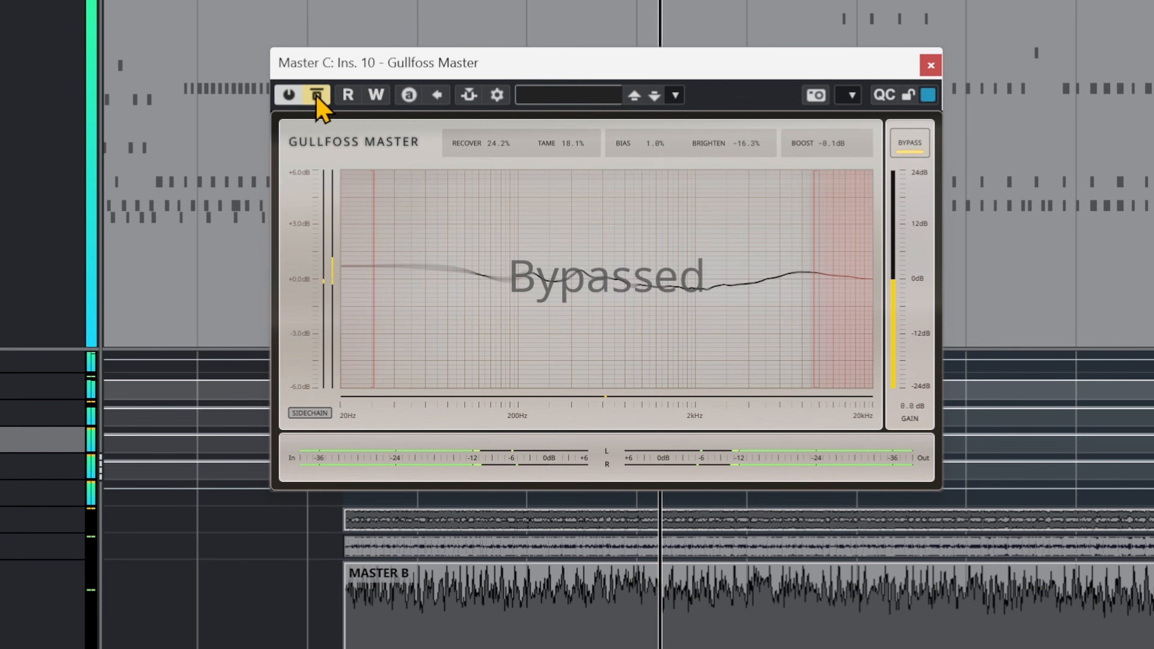
left_click(317, 96)
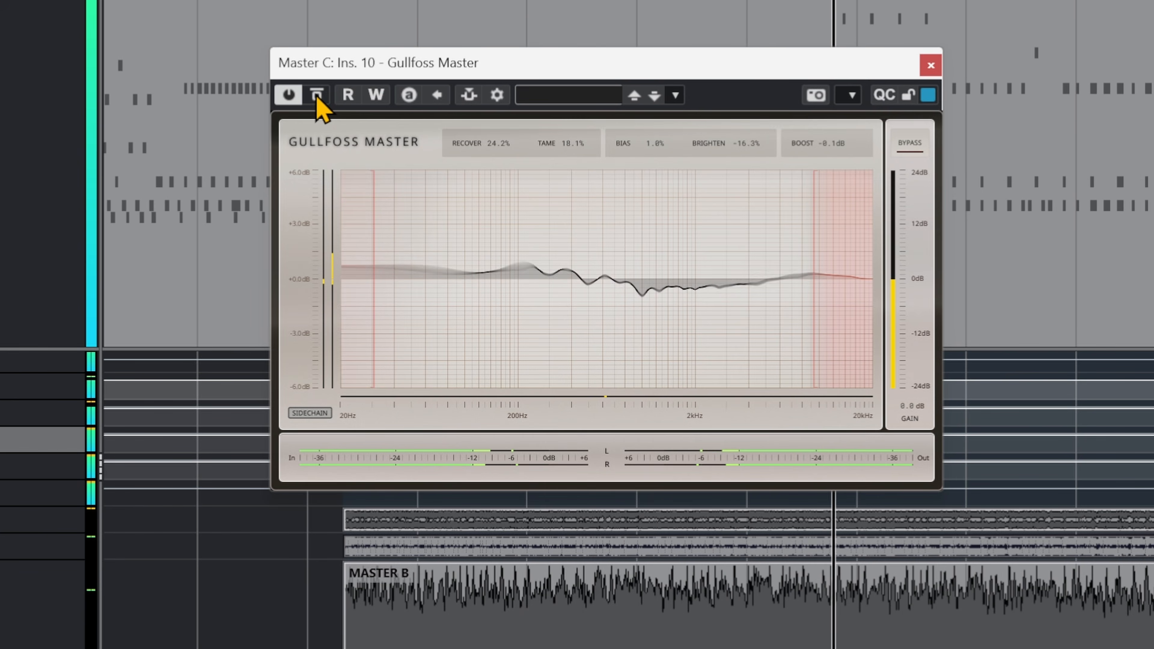
left_click(317, 95)
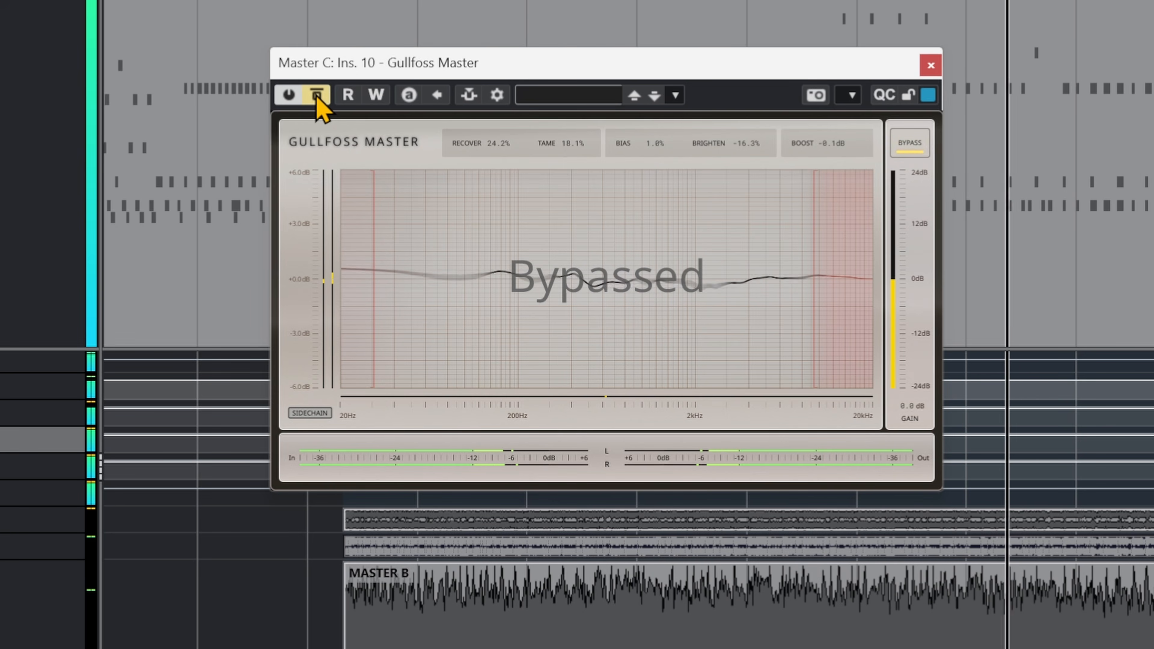
left_click(317, 95)
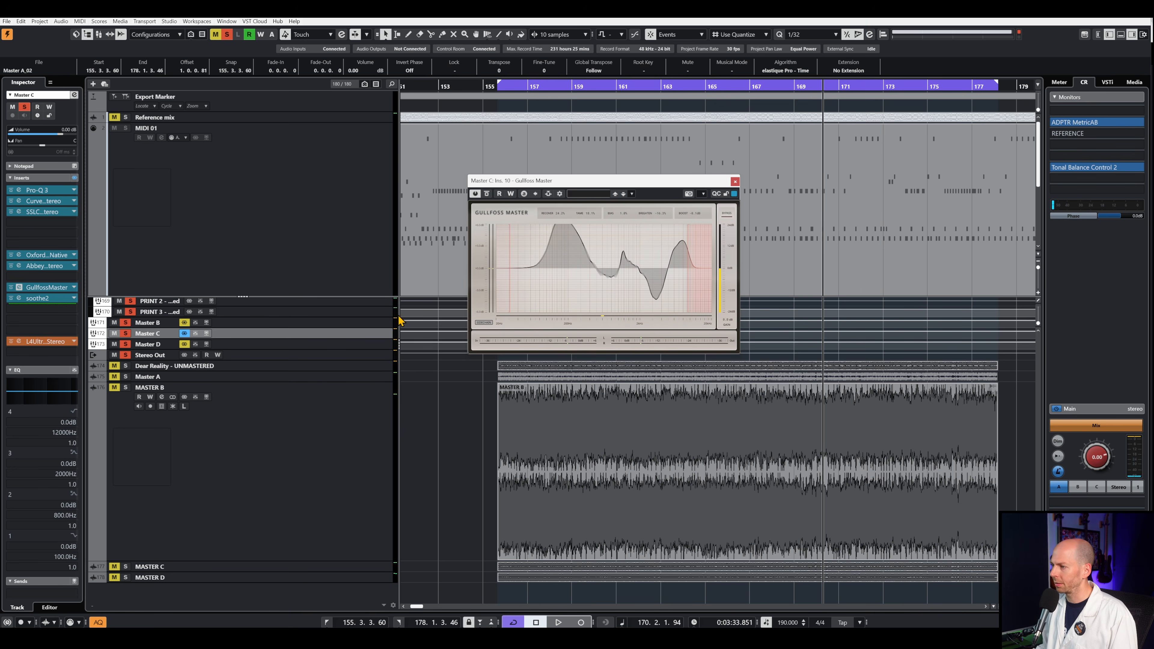
left_click(735, 182)
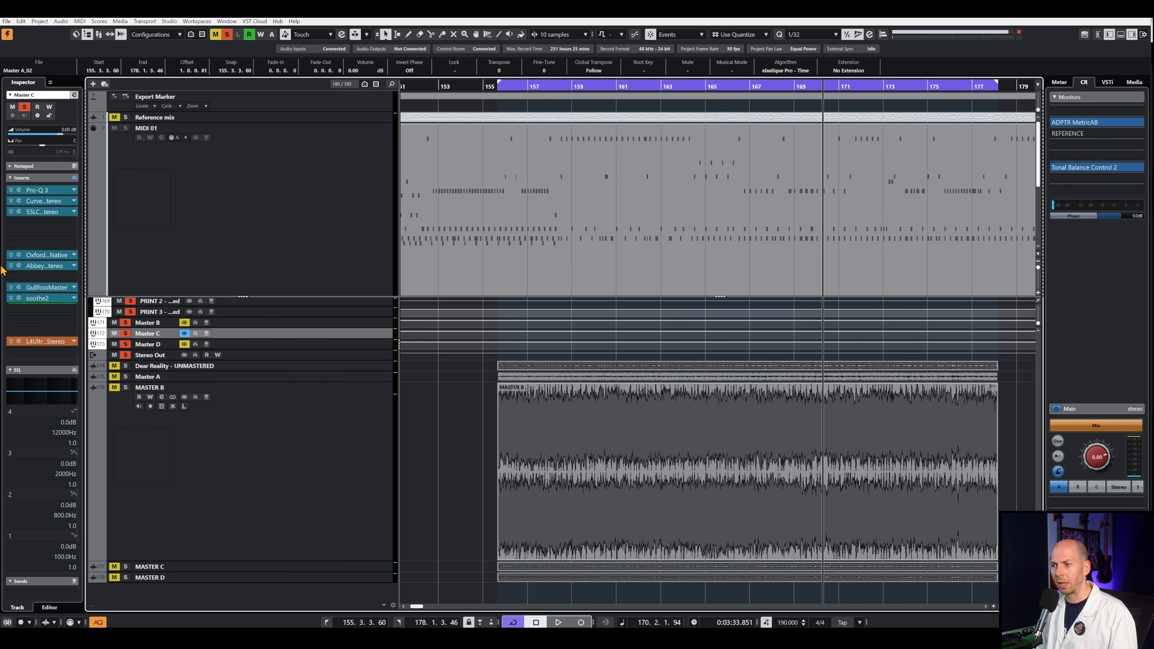
- Open soothe2 on Master C, reposition its window, play the section and compare the effect bypassed and active
left_click(19, 297)
left_click_drag(524, 144, 607, 201)
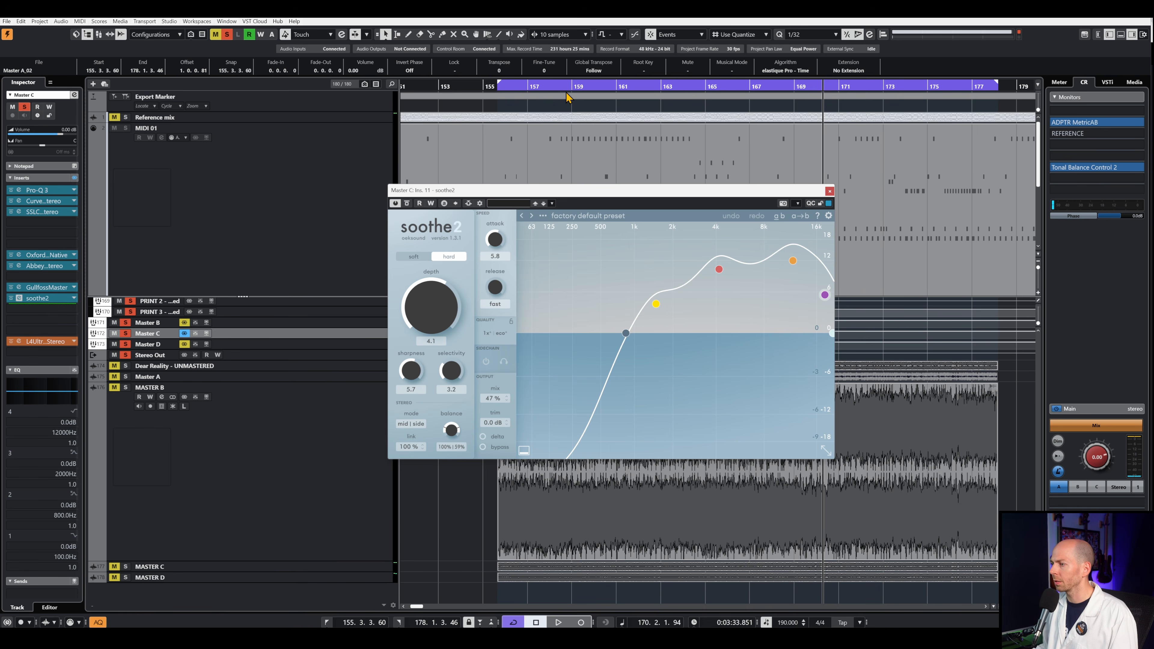
key("space")
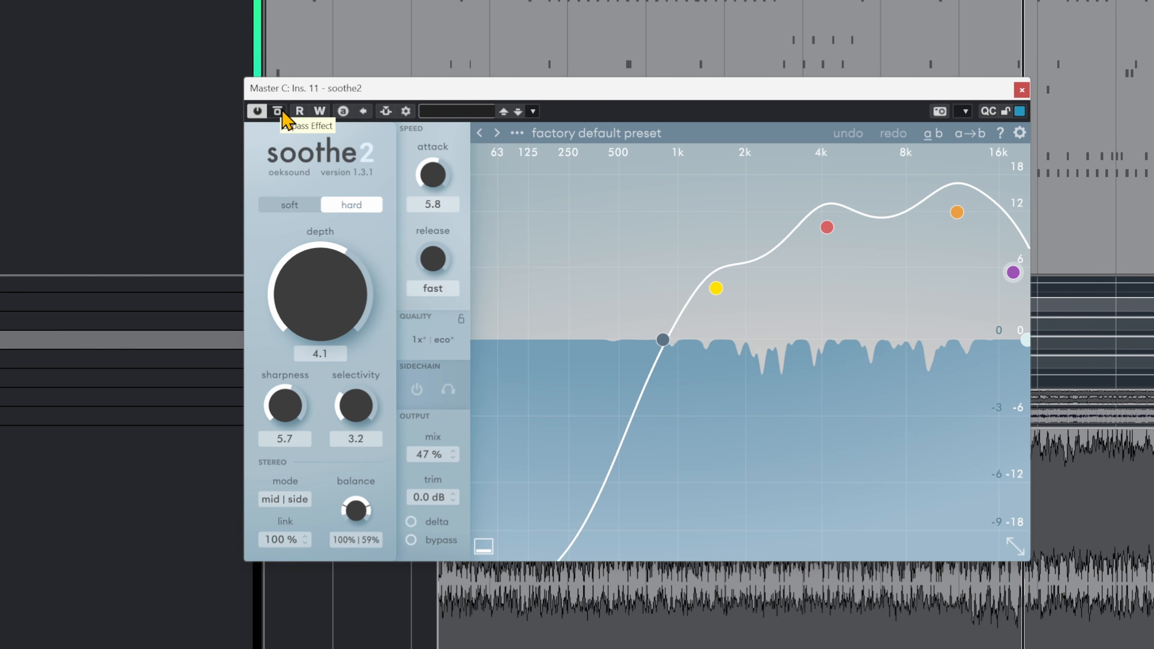
left_click(282, 112)
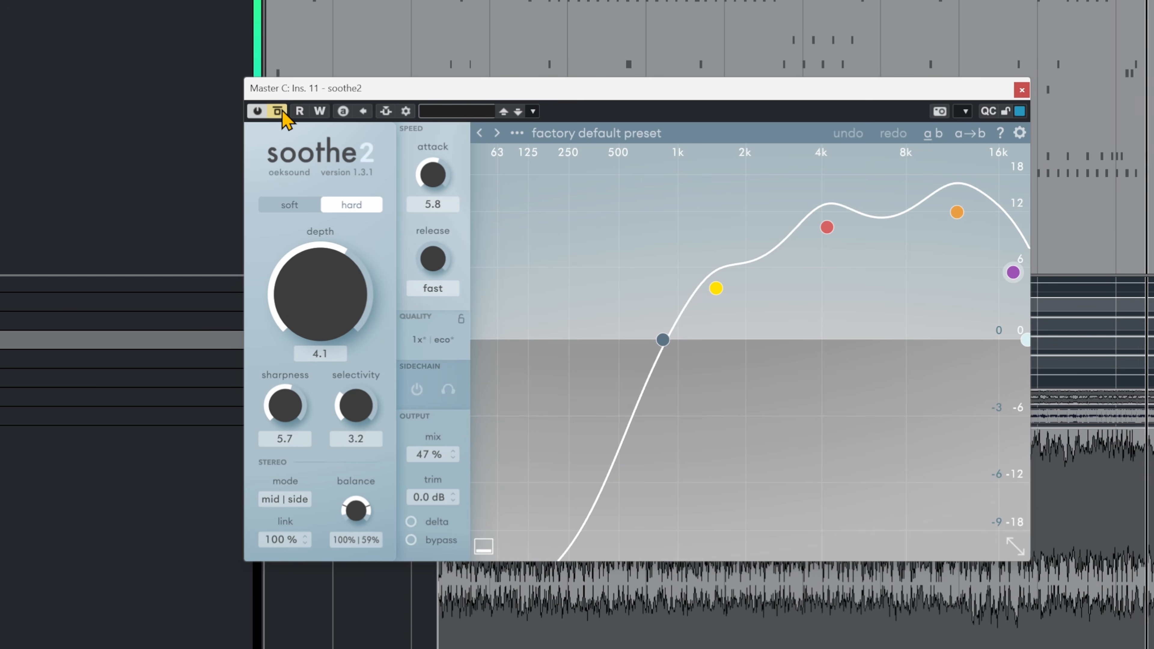
left_click(282, 113)
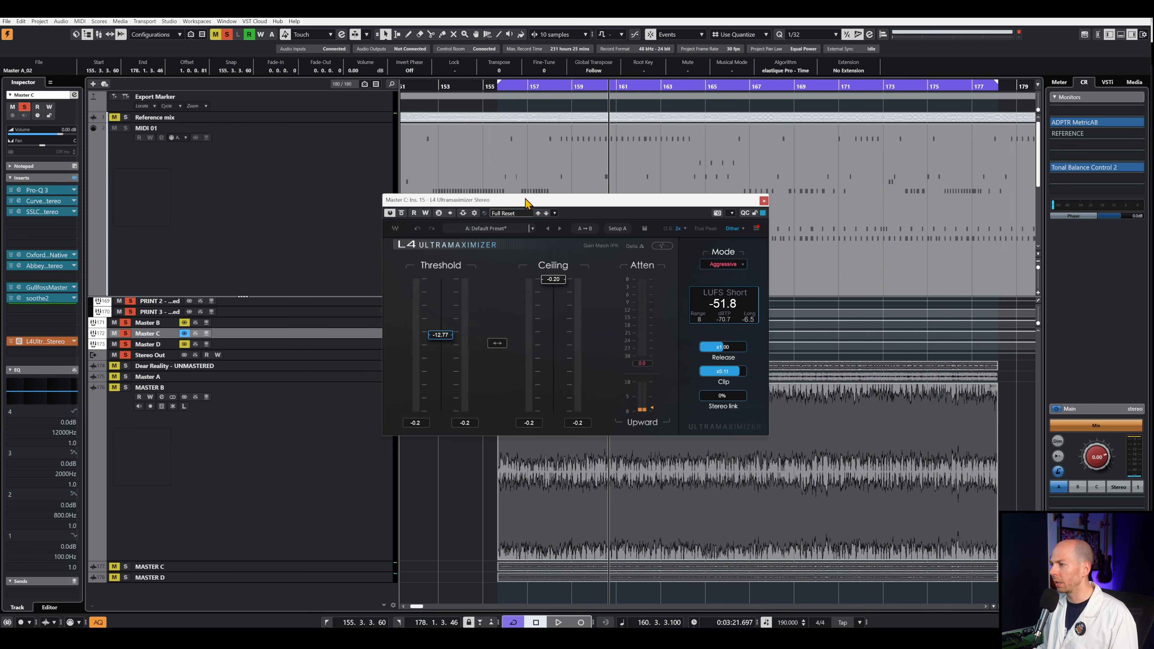
- Reposition the L4 Ultramaximizer window on Master C, start playback and briefly bypass and re-enable the limiter
left_click_drag(526, 202, 513, 203)
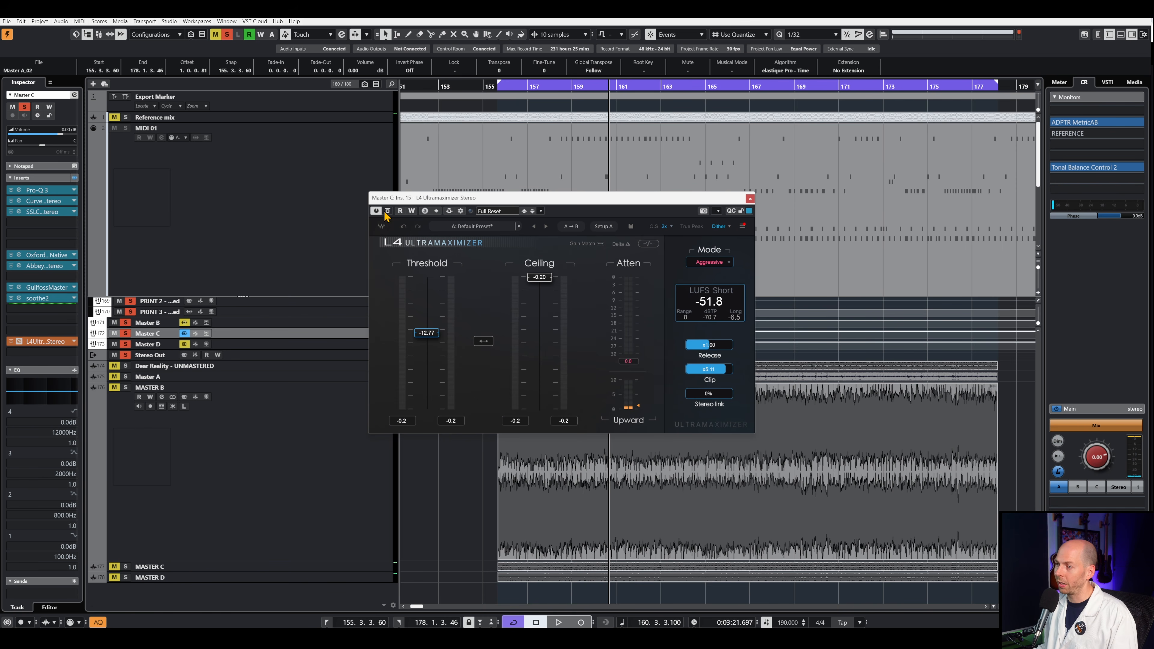
key("space")
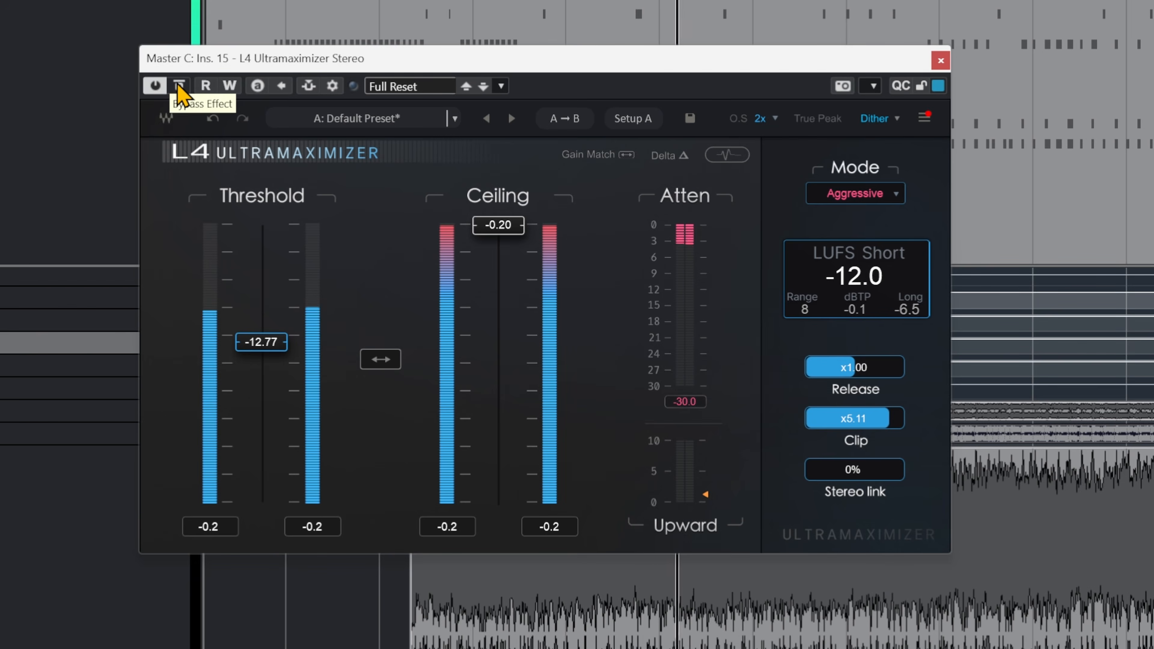
left_click(180, 86)
left_click(180, 86)
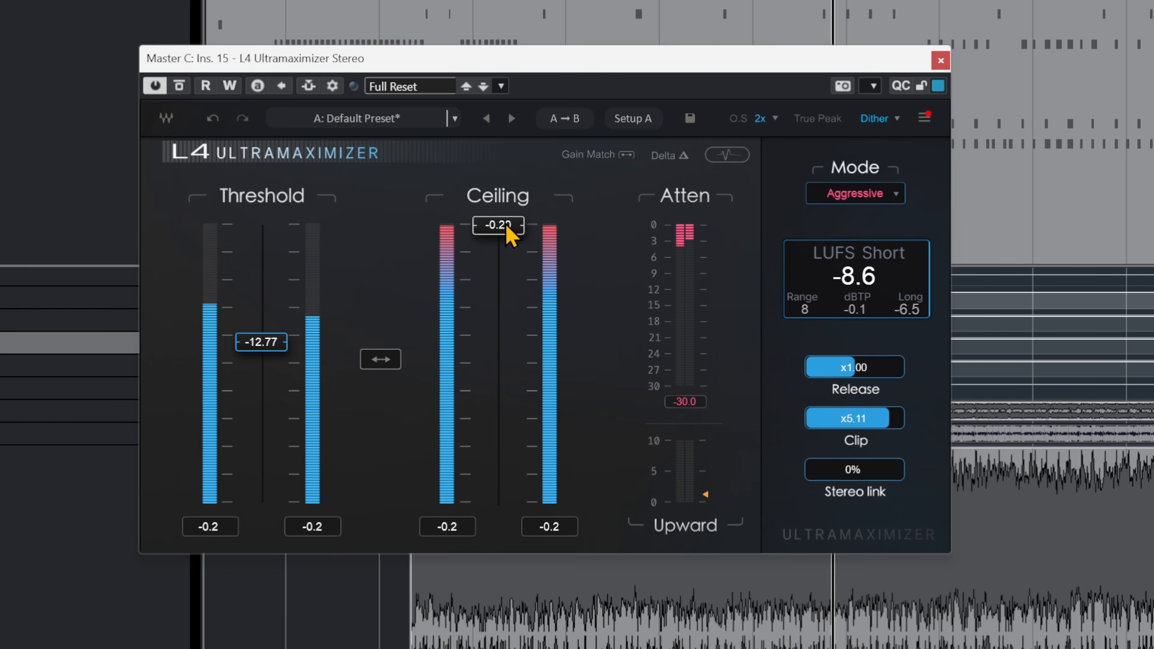
- Lower the L4 Ultramaximizer ceiling to -12.78 to match the threshold and compare the limiter bypassed and active twice
left_click_drag(499, 224, 499, 336)
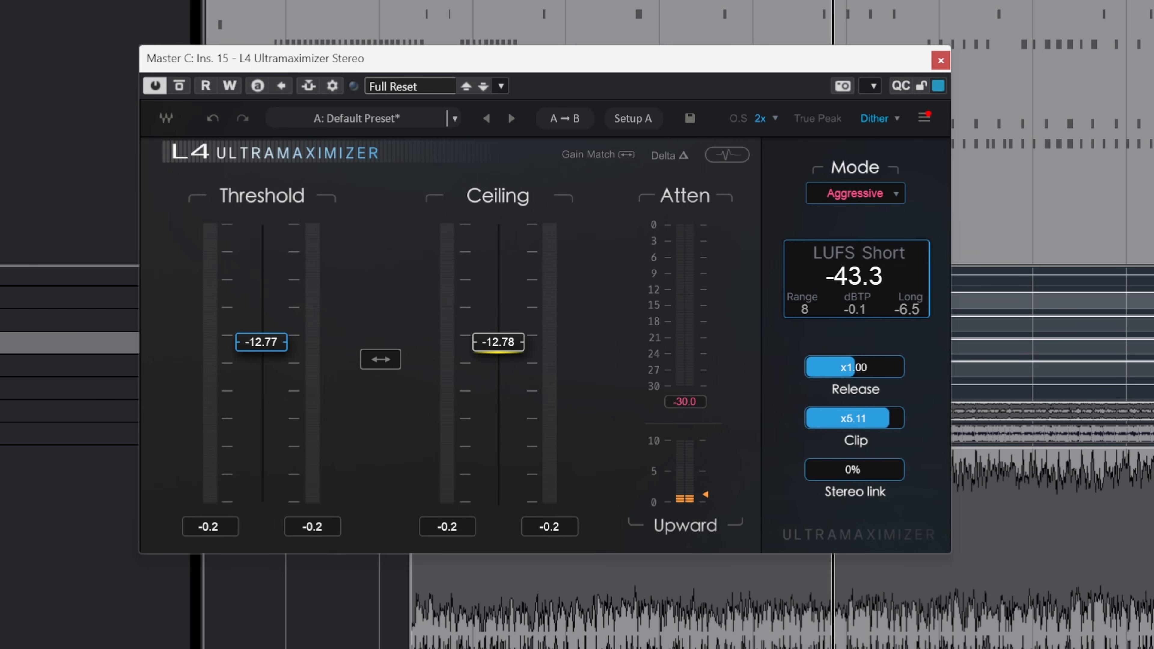
left_click(179, 87)
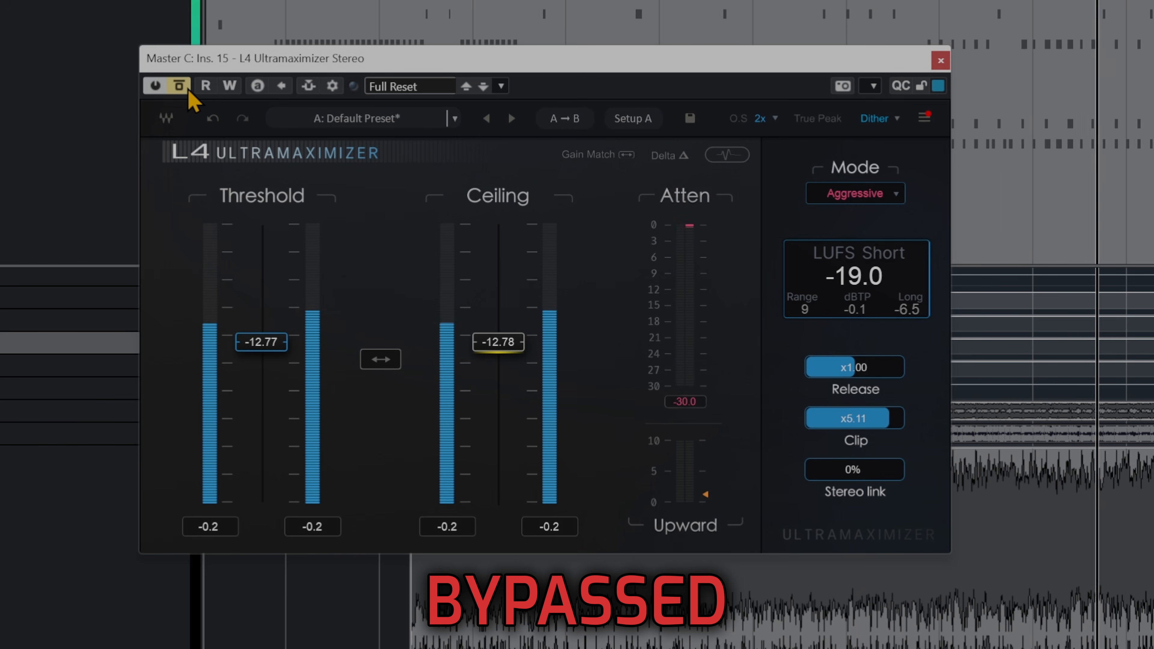
left_click(189, 91)
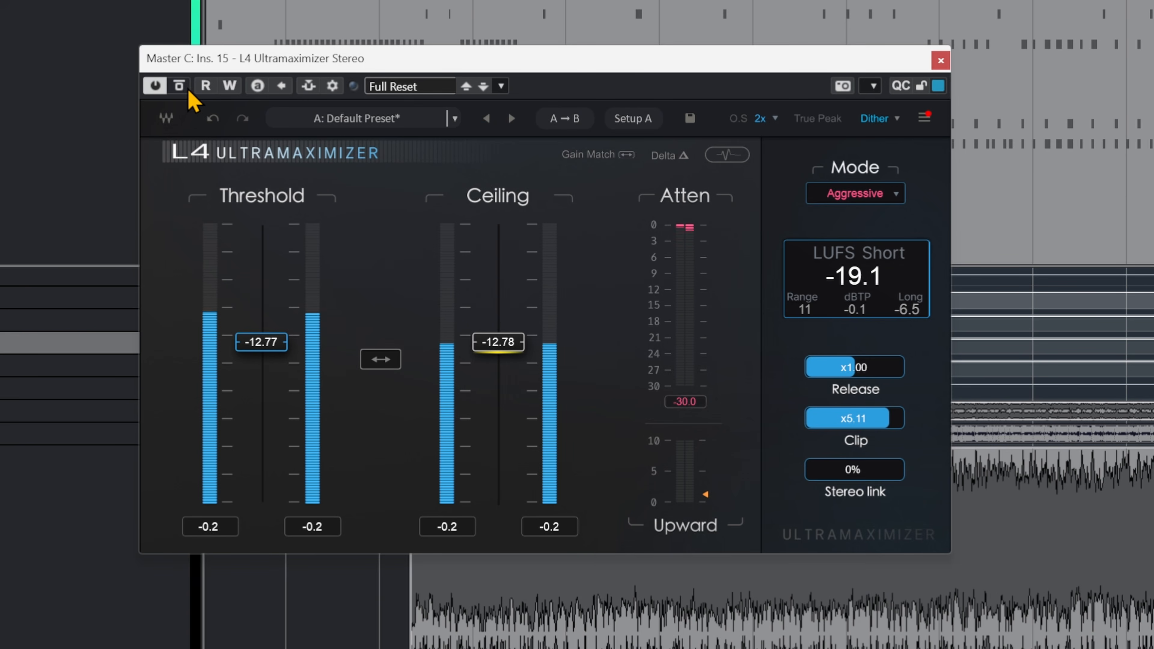
left_click(184, 88)
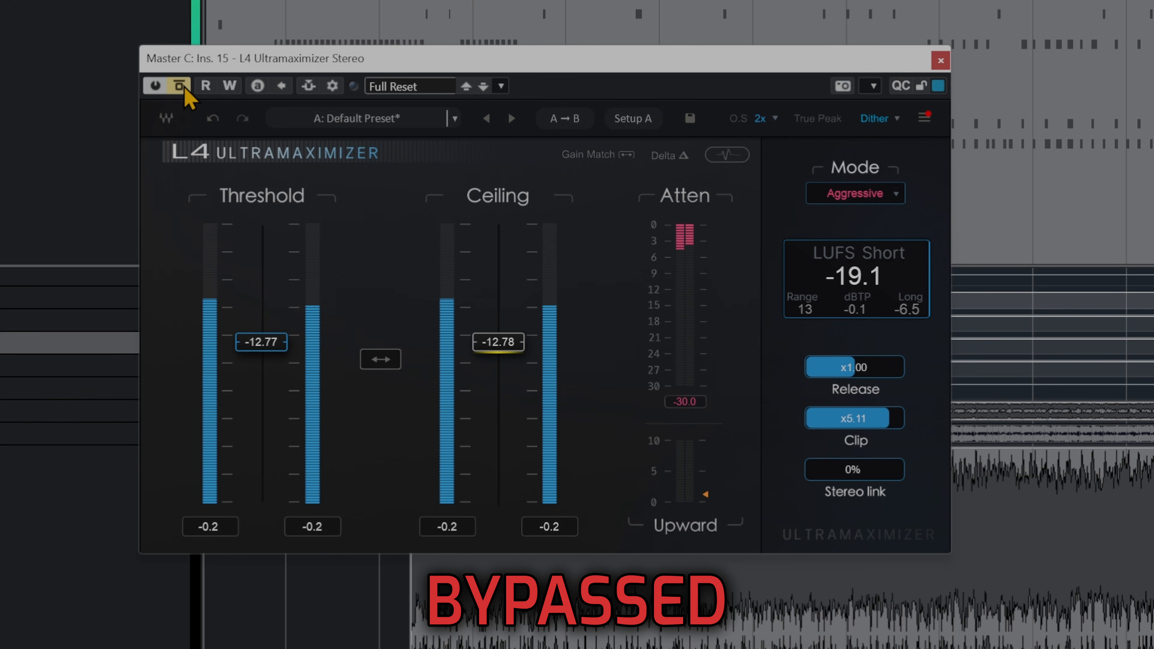
left_click(184, 88)
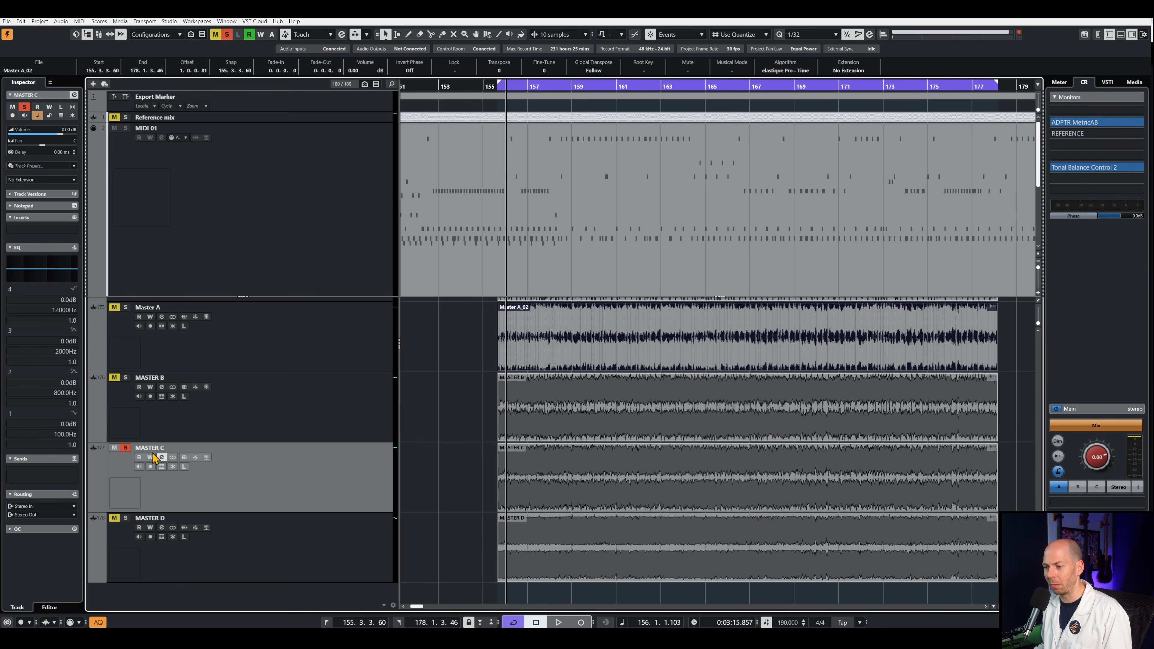
- Switch from the MASTER C track to the MASTER D track in the track list
left_click(213, 545)
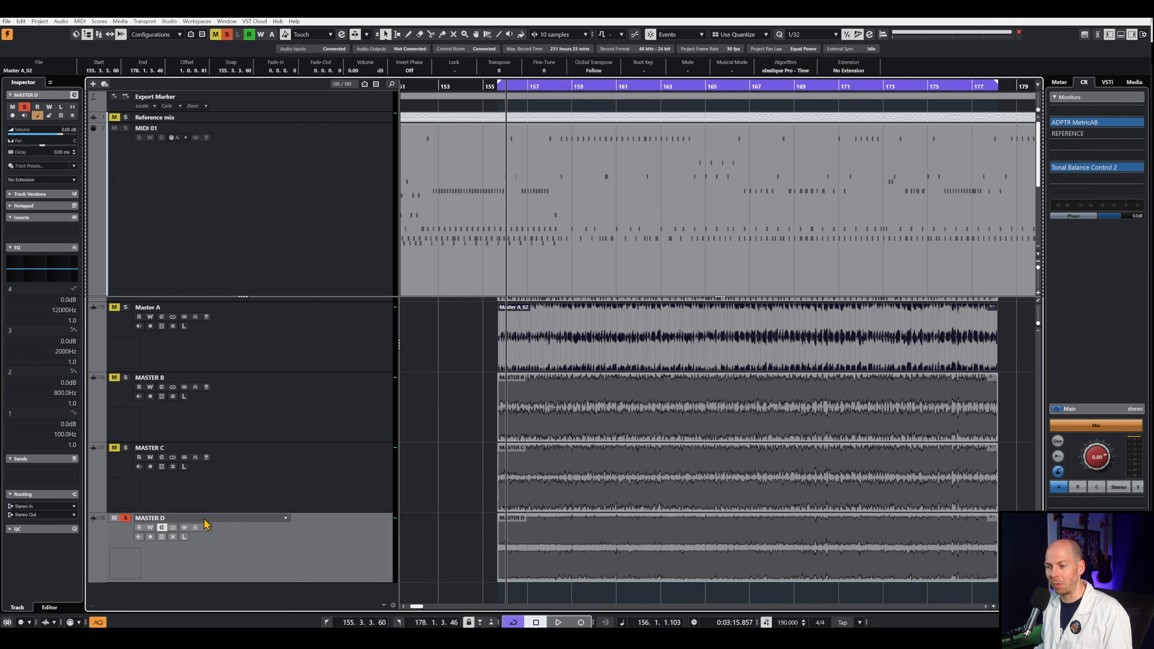
- Play the section and switch back and forth between the MASTER C and MASTER D tracks to compare them
left_click(286, 500)
key("space")
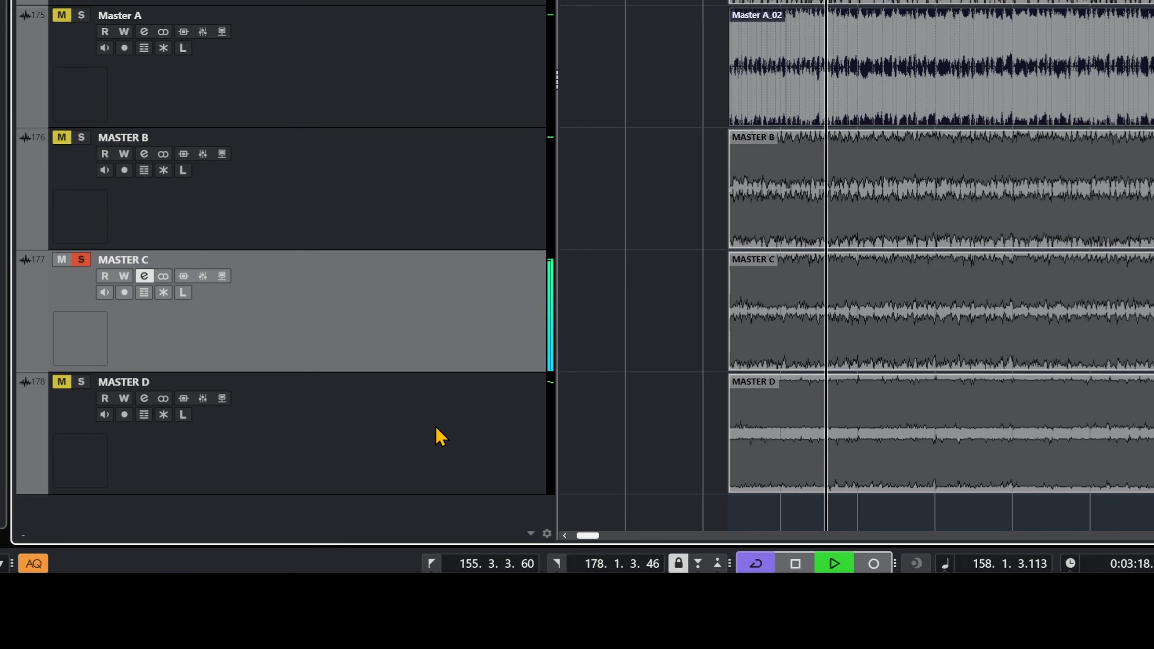
left_click(447, 430)
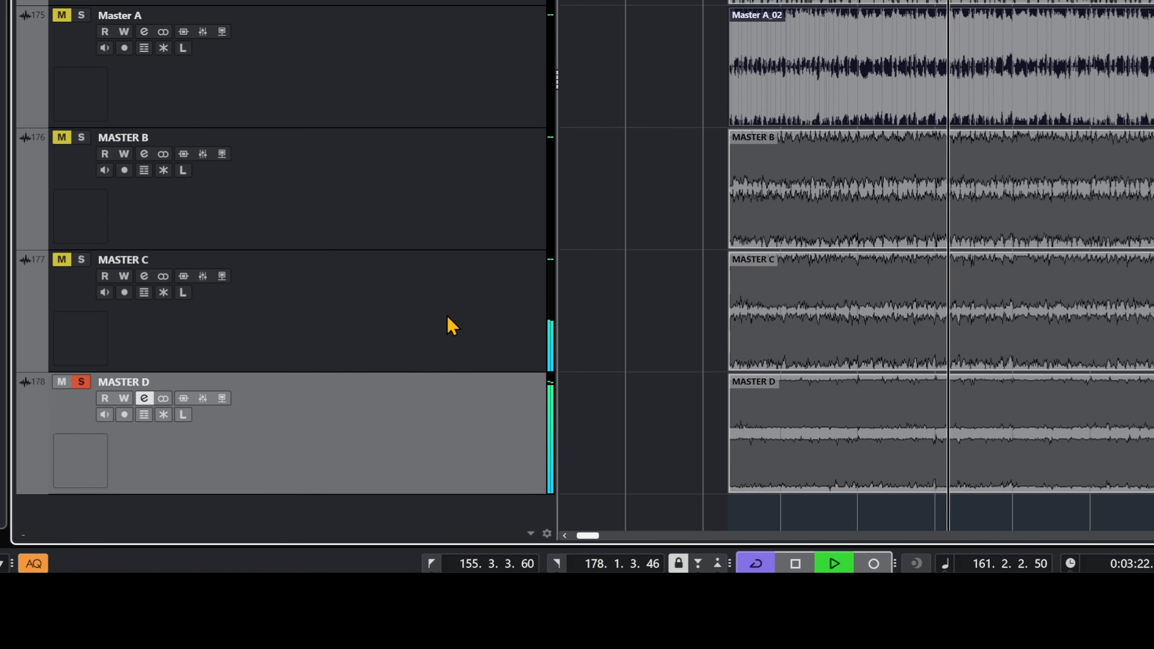
left_click(449, 326)
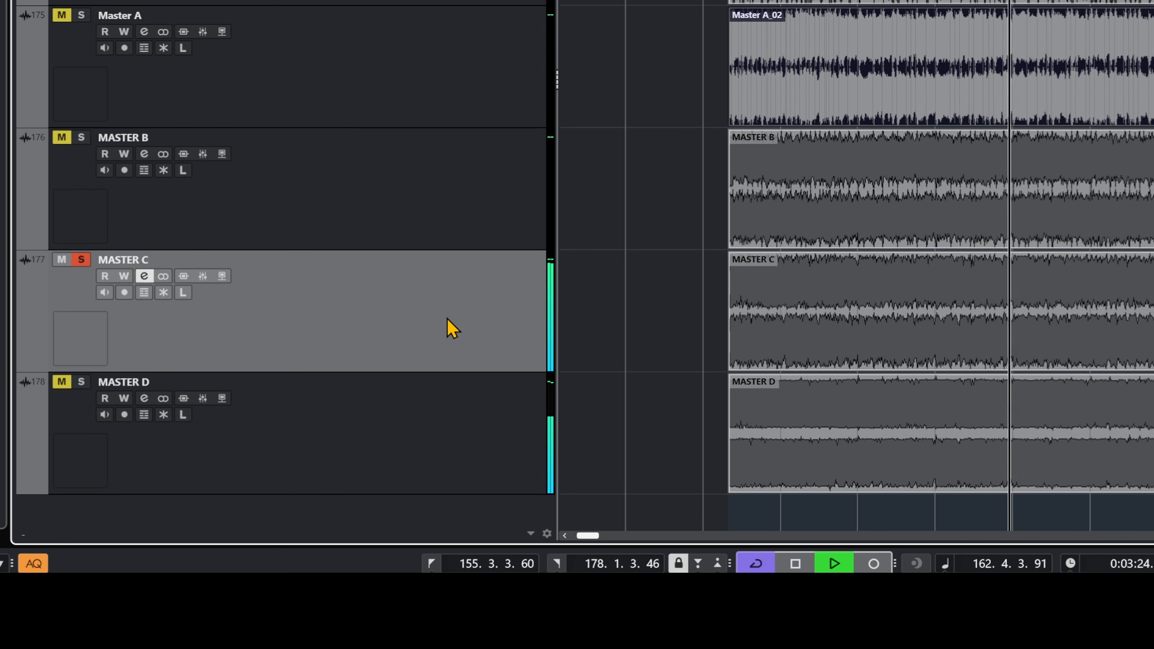
left_click(460, 448)
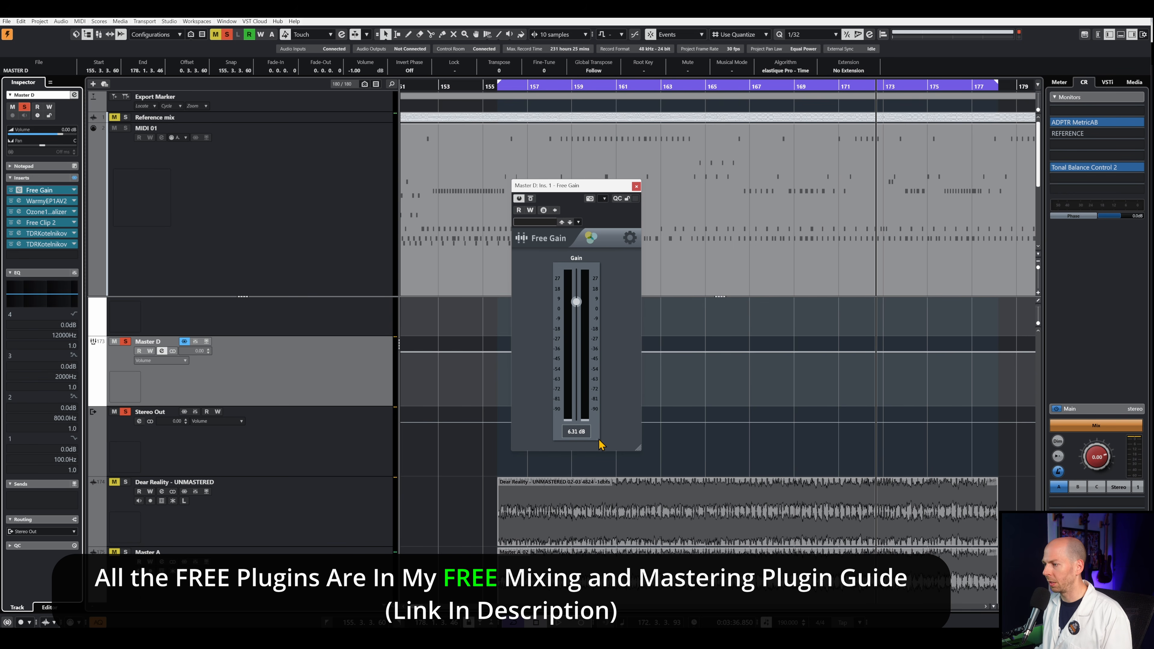
- Close Free Gain on Master D and compare the Warmy EP1A V2 equalizer bypassed and active during playback
left_click(636, 186)
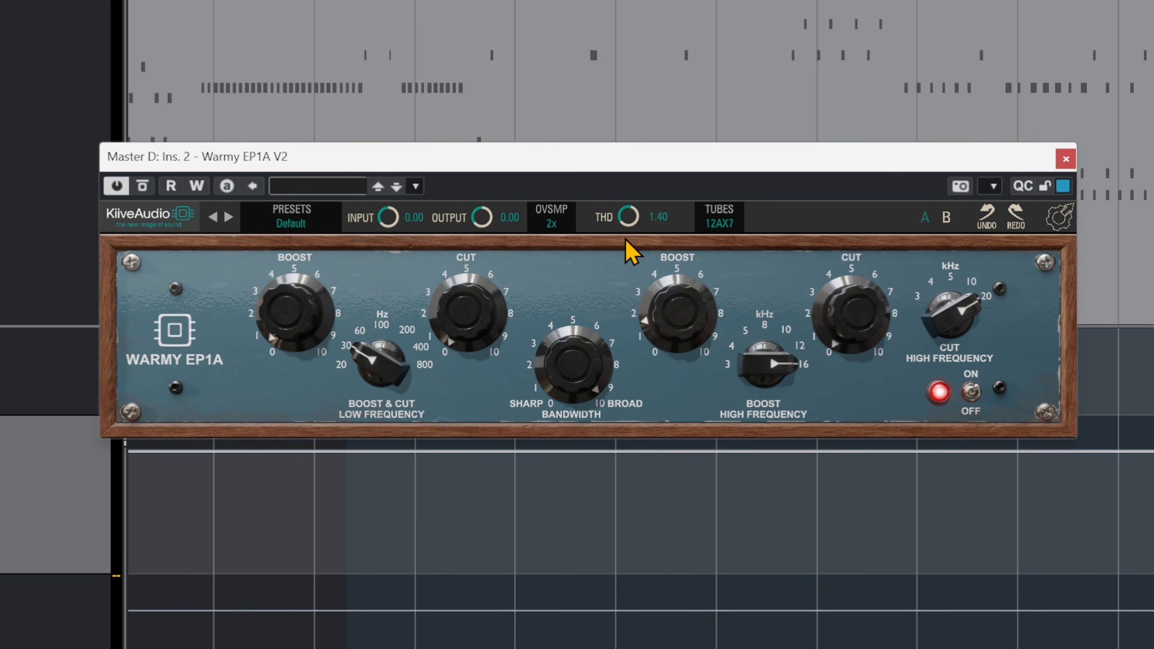
left_click(142, 186)
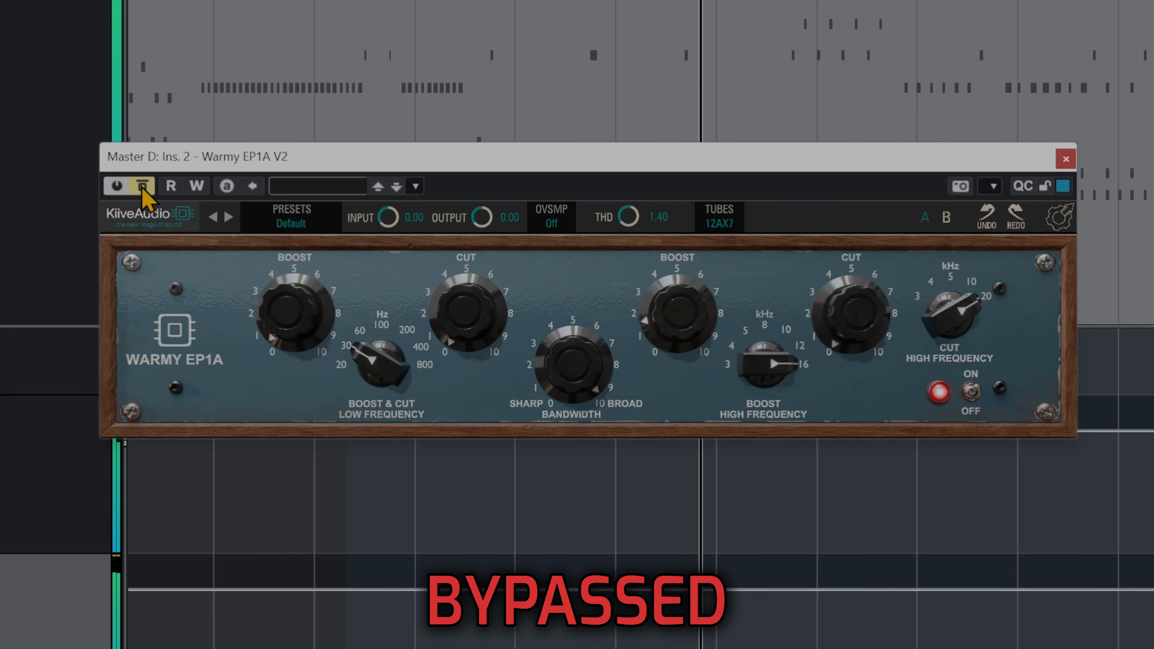
left_click(142, 186)
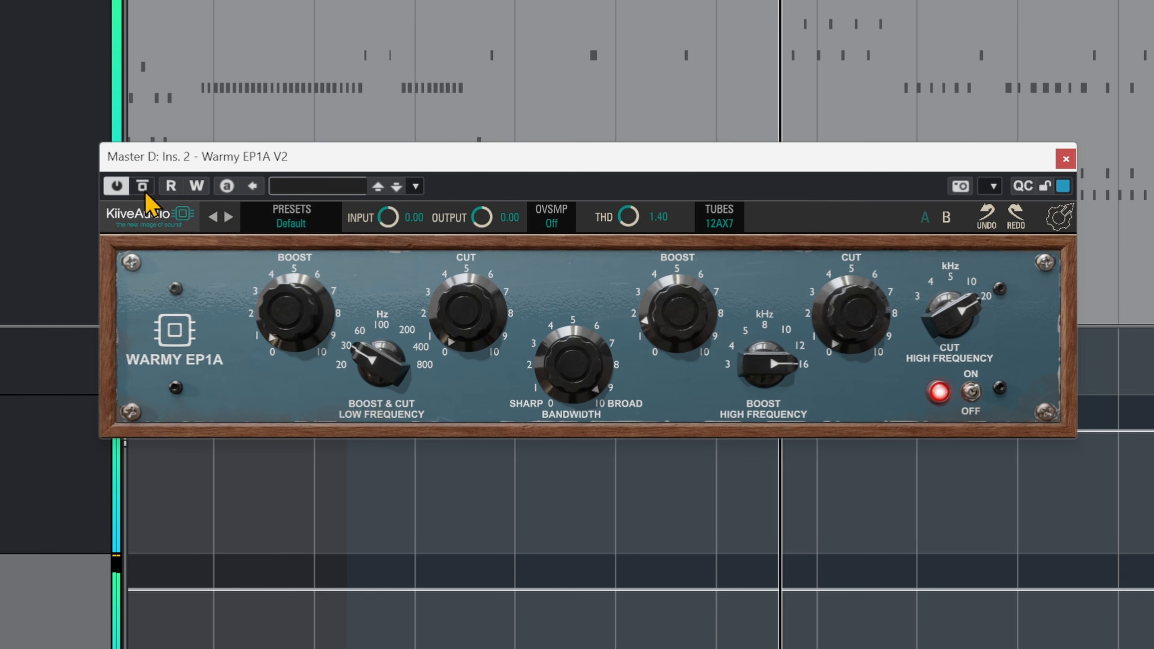
left_click(144, 186)
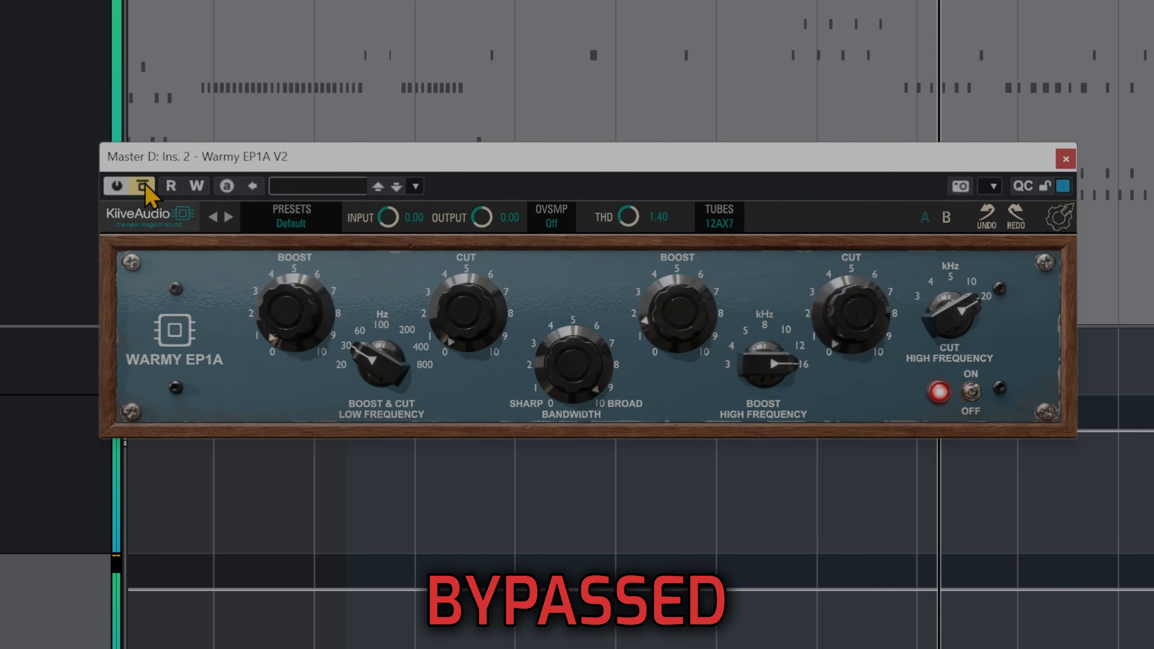
left_click(143, 186)
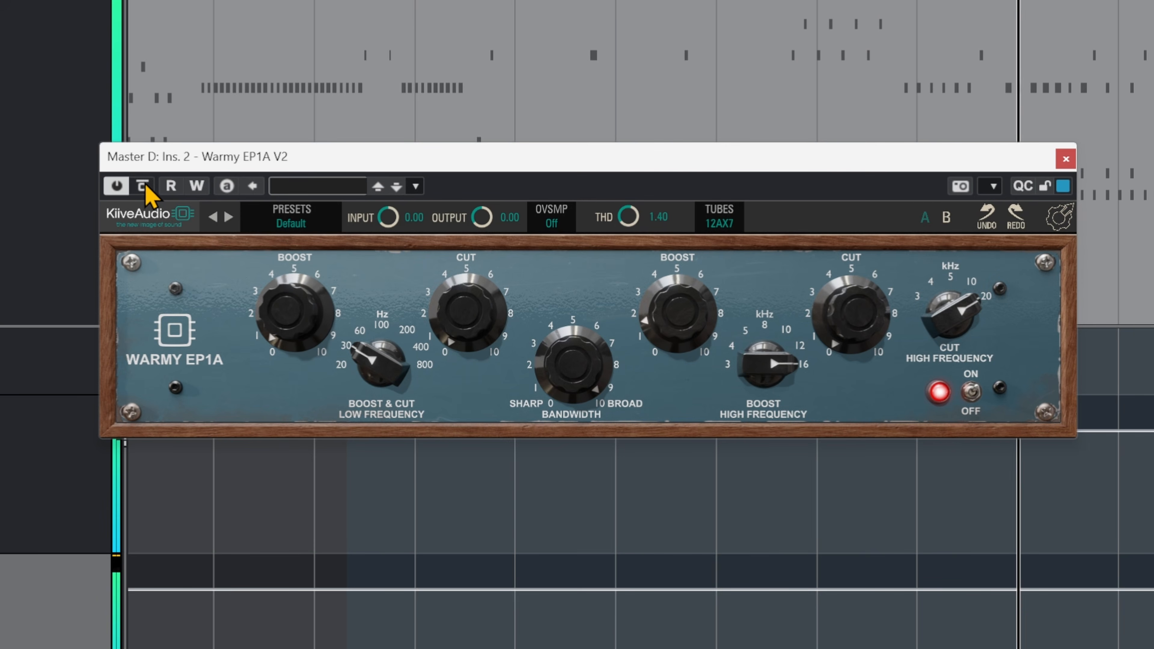
left_click(144, 186)
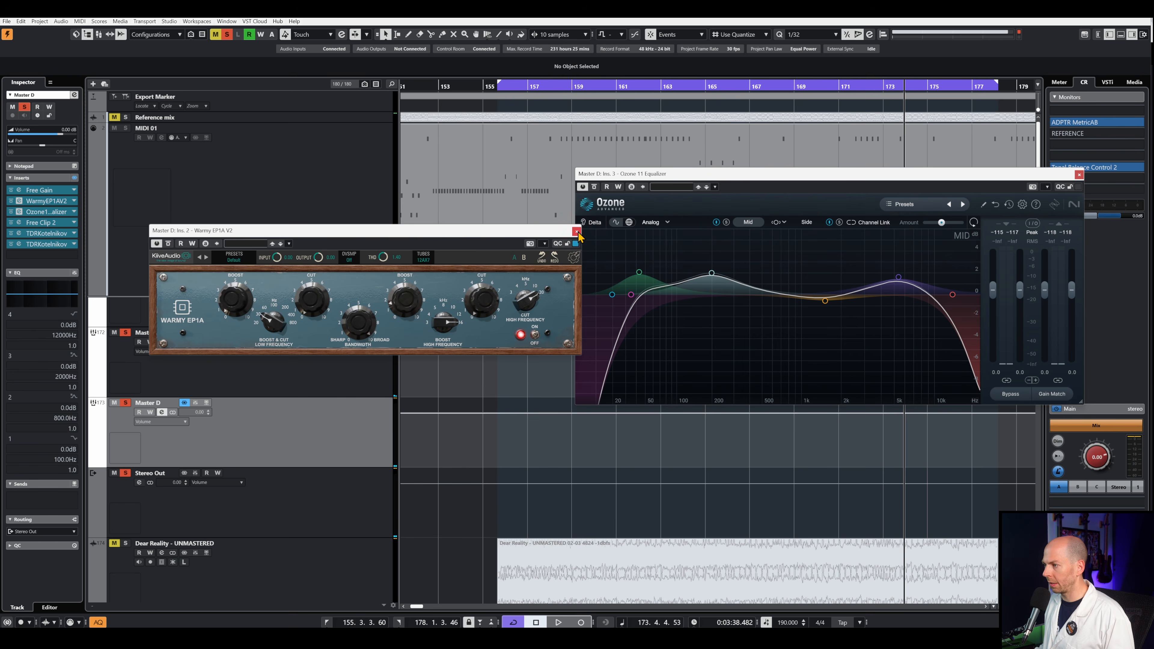
- Open the Ozone 11 Equalizer on Master D, reposition its window and inspect each mid-channel band from the high-pass to the low-pass filter
left_click(576, 232)
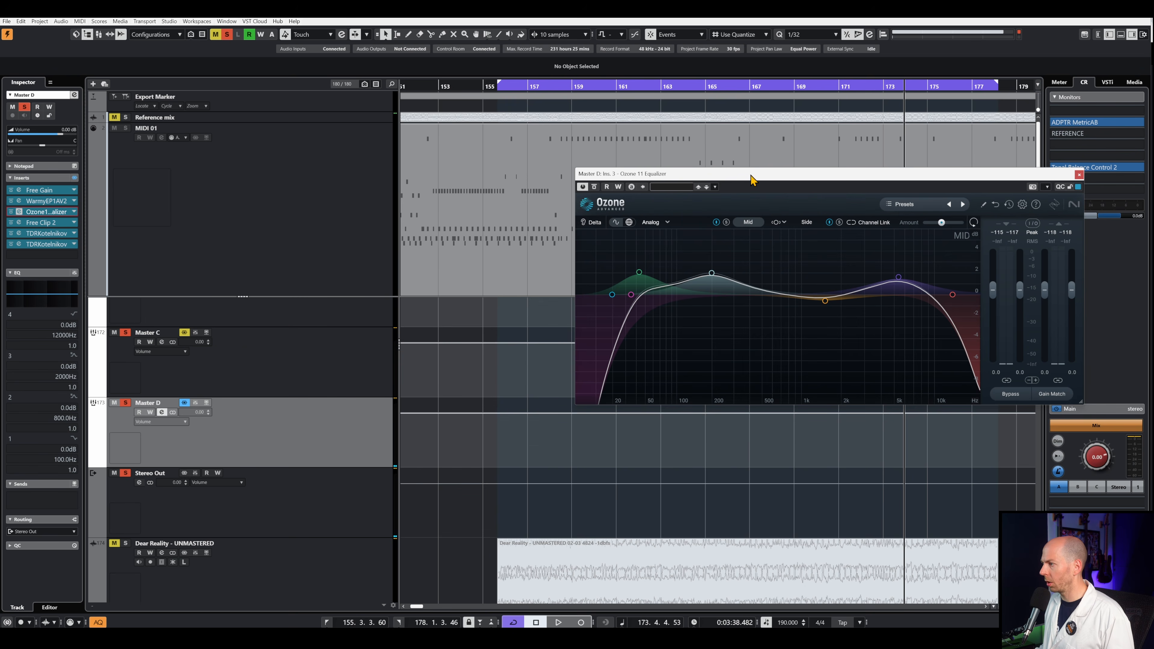
left_click_drag(751, 179, 558, 196)
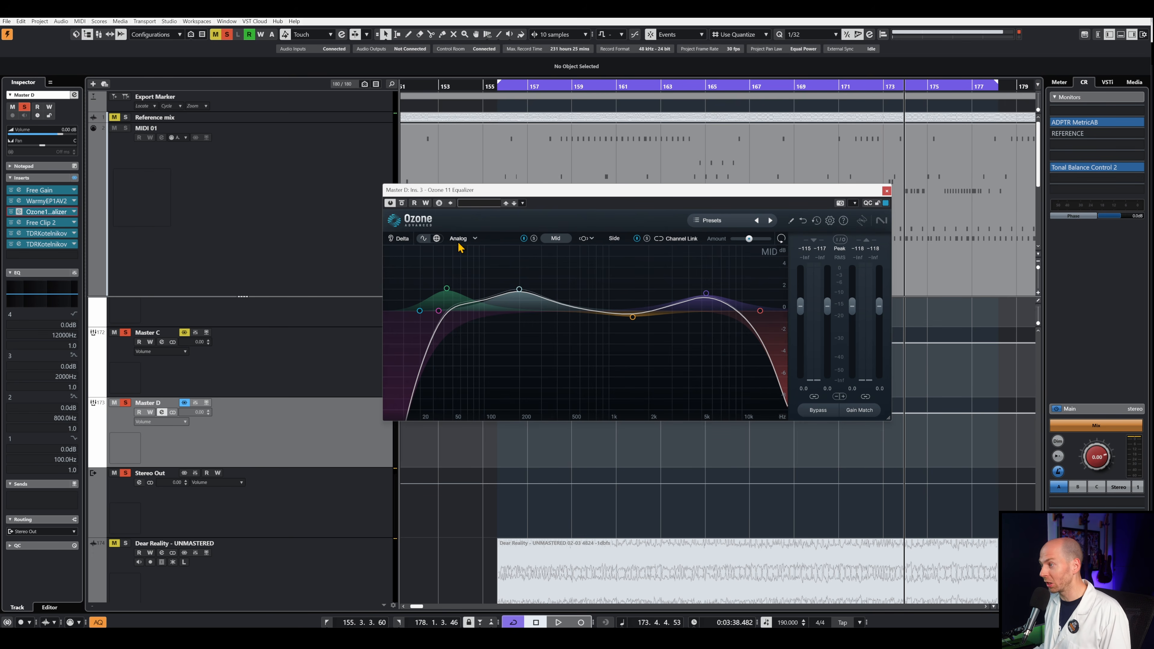
left_click(439, 311)
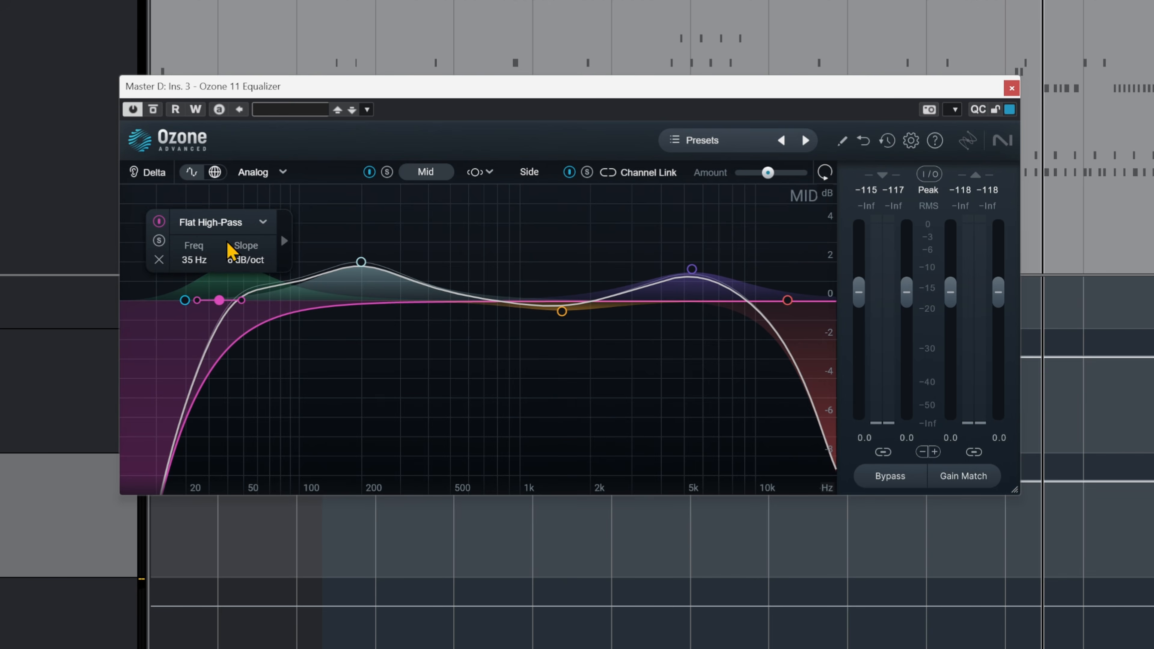
left_click(185, 301)
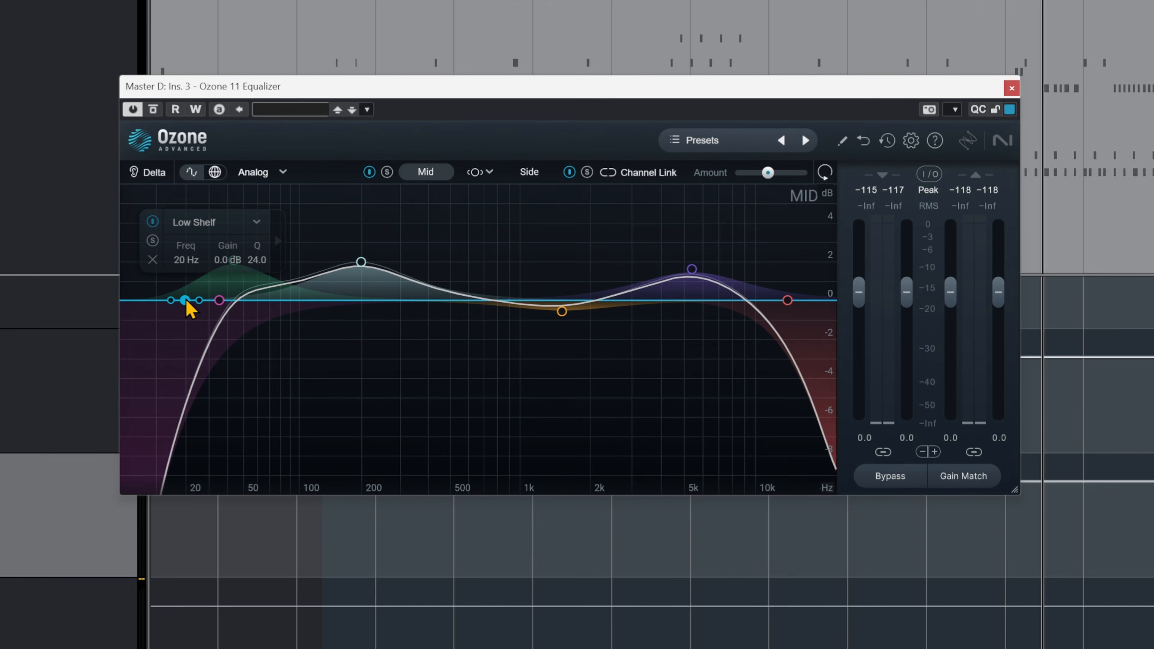
left_click(363, 266)
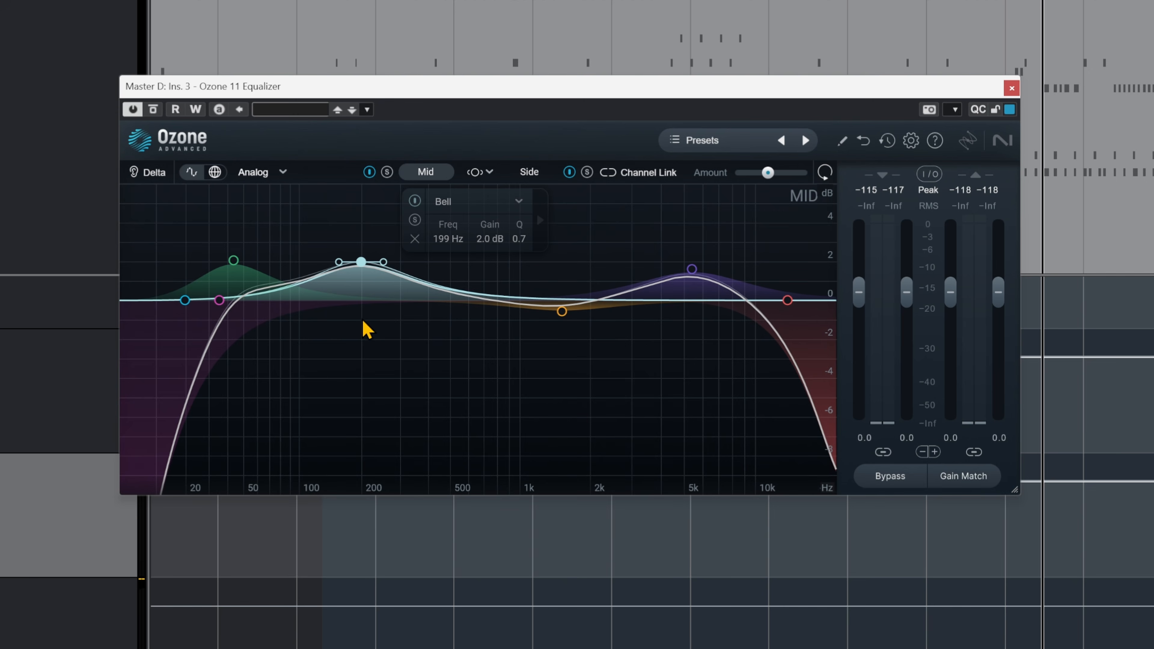
left_click(235, 262)
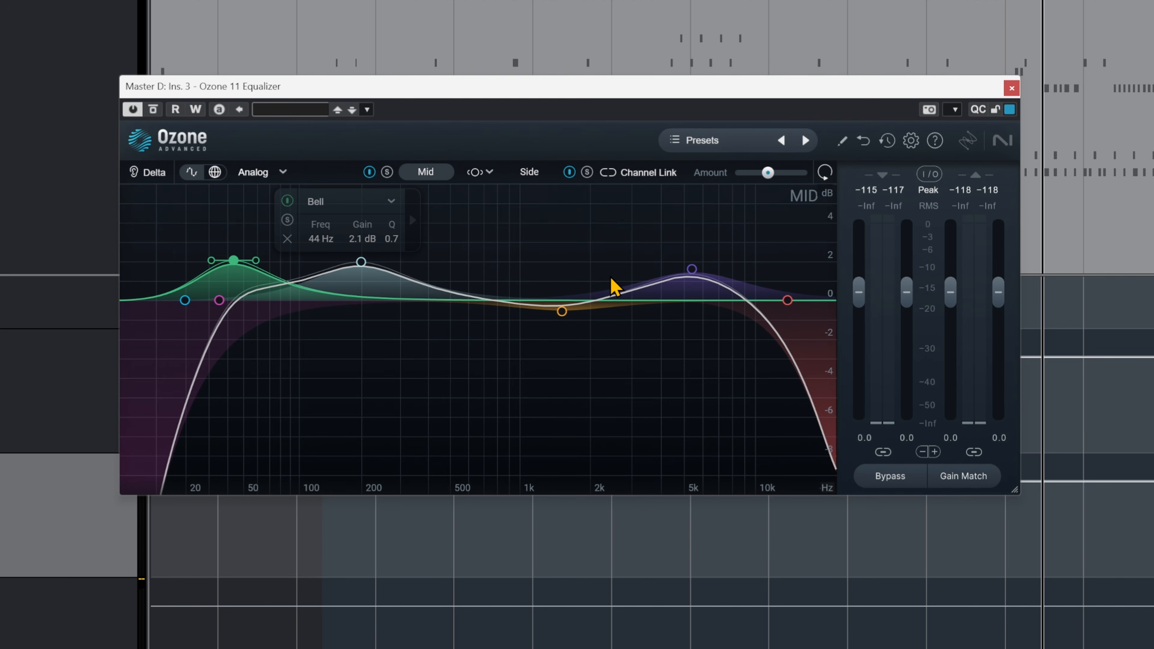
left_click(562, 313)
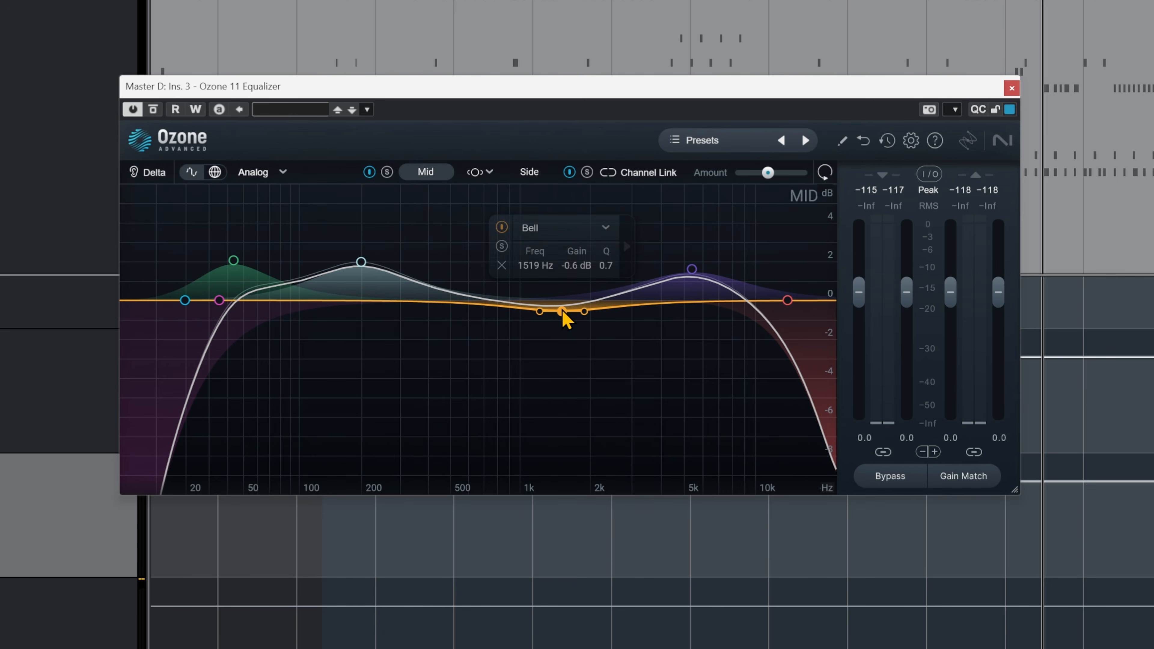
left_click(690, 270)
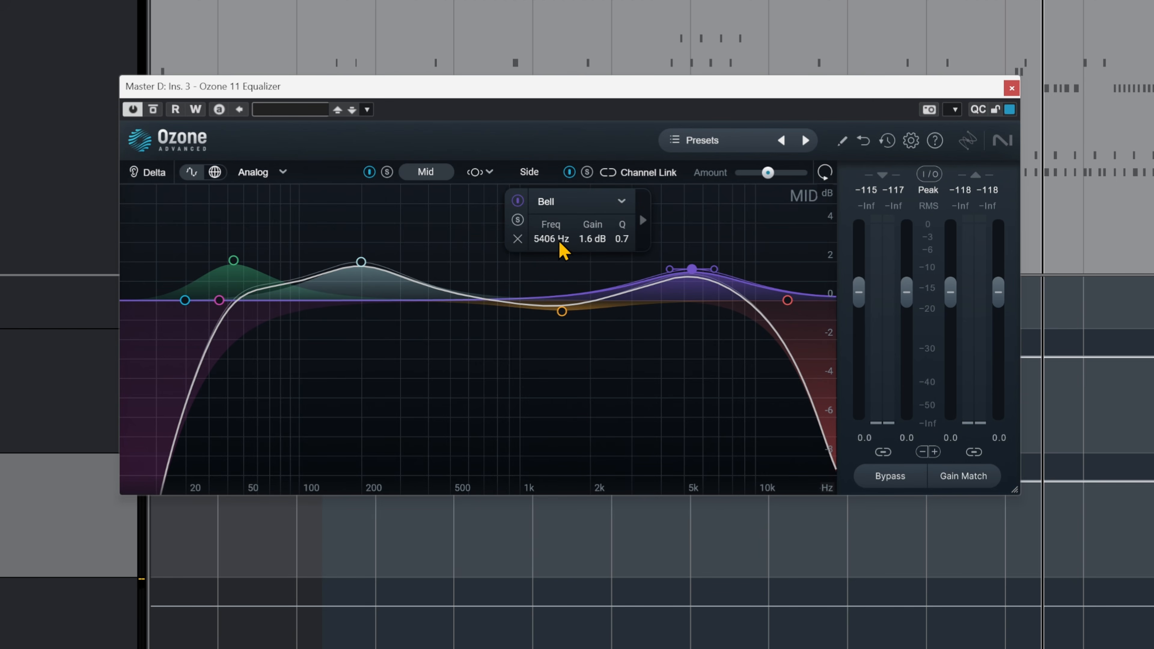
left_click(788, 301)
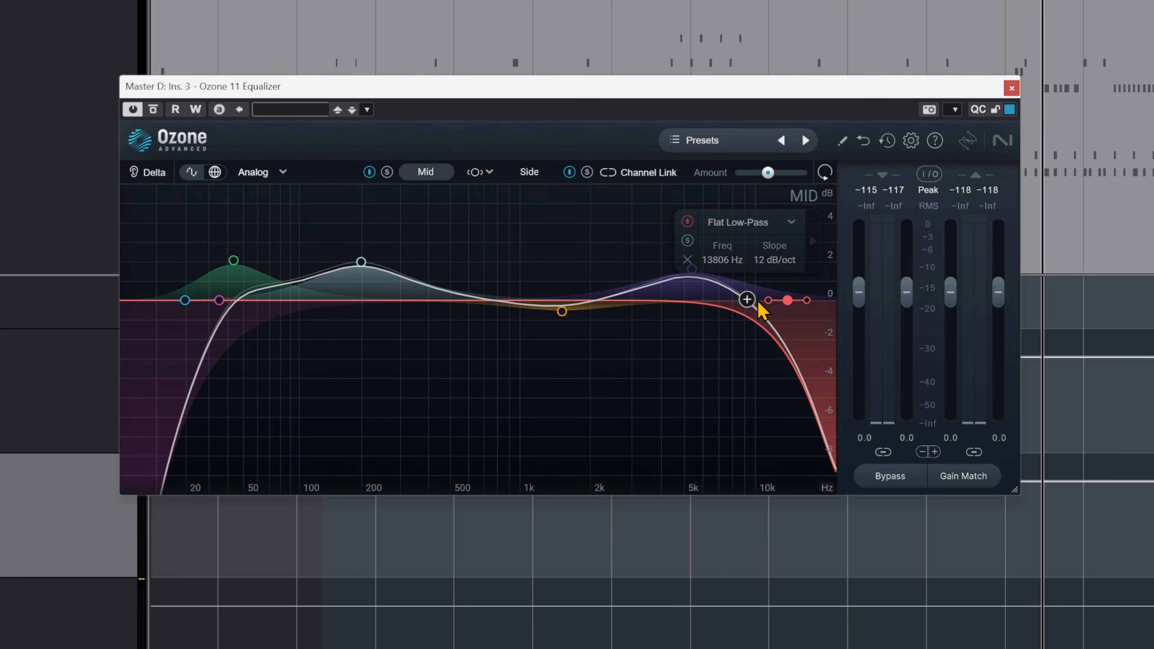
- Play the section and compare the Ozone 11 Equalizer bypassed and active twice
key("space")
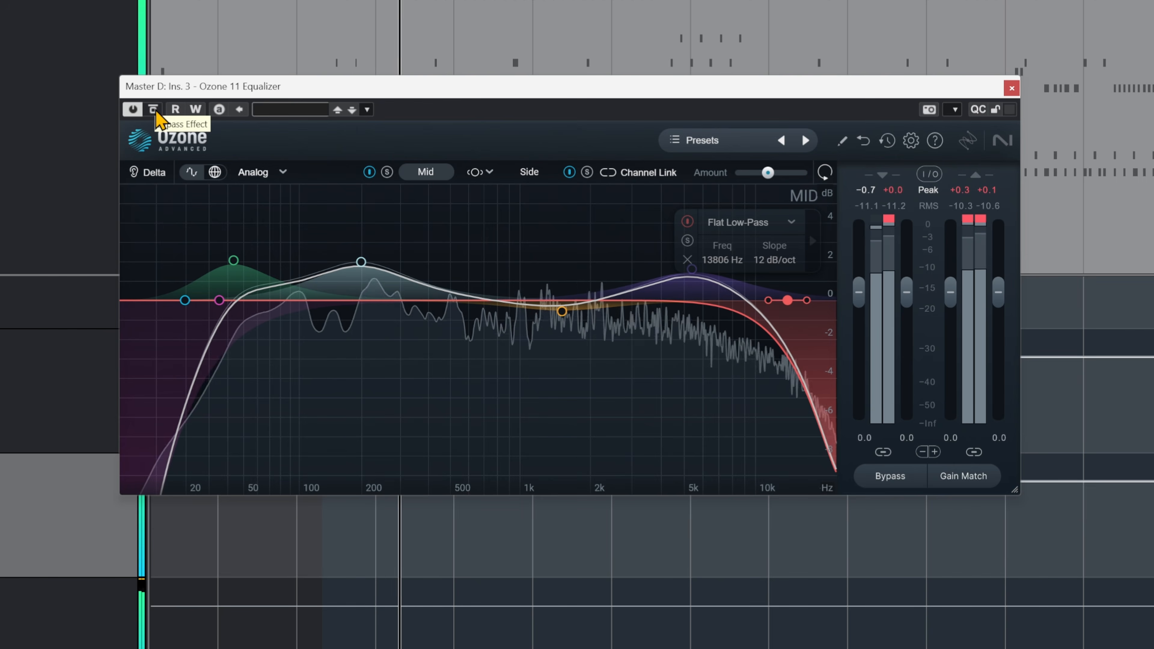
left_click(154, 111)
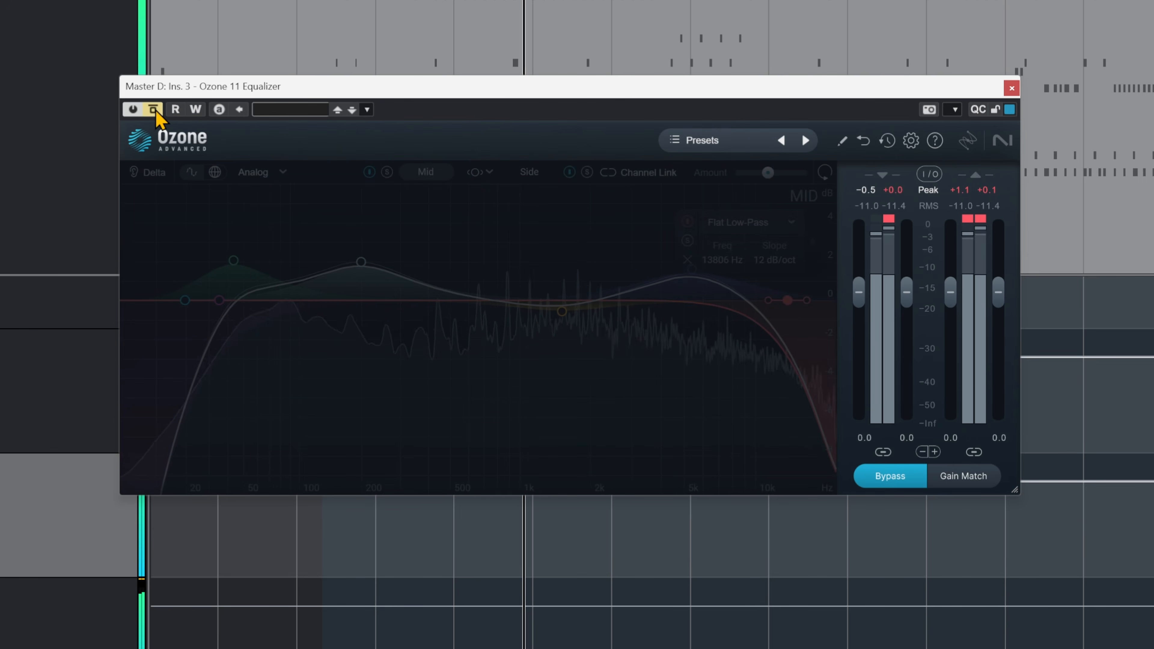
left_click(155, 111)
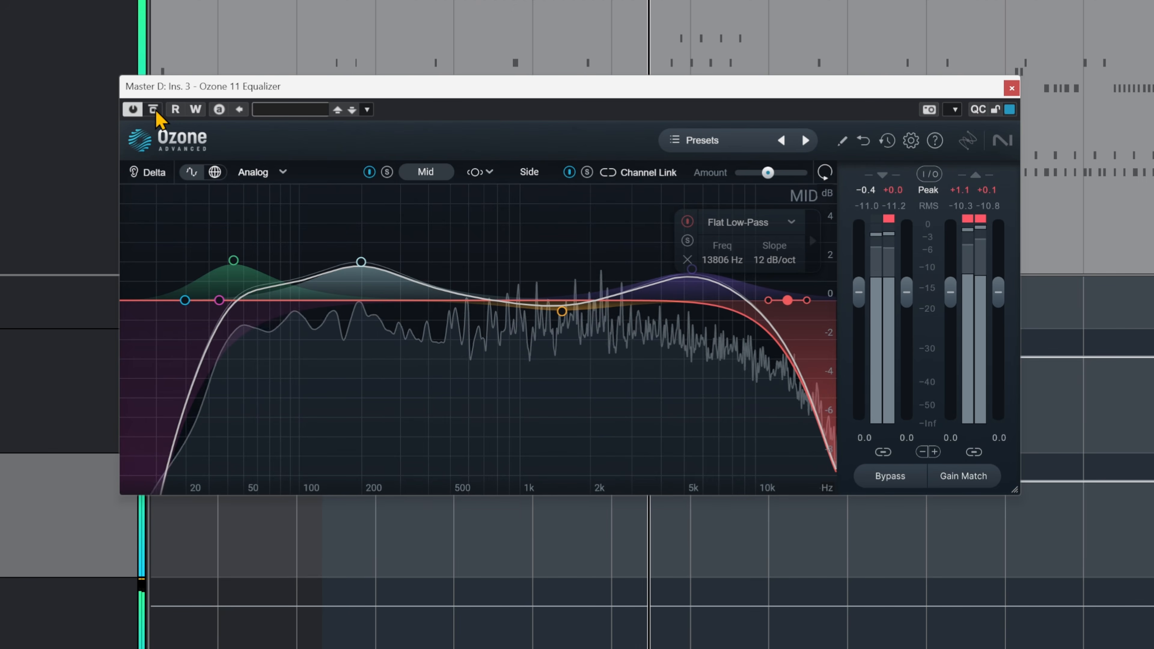
left_click(156, 111)
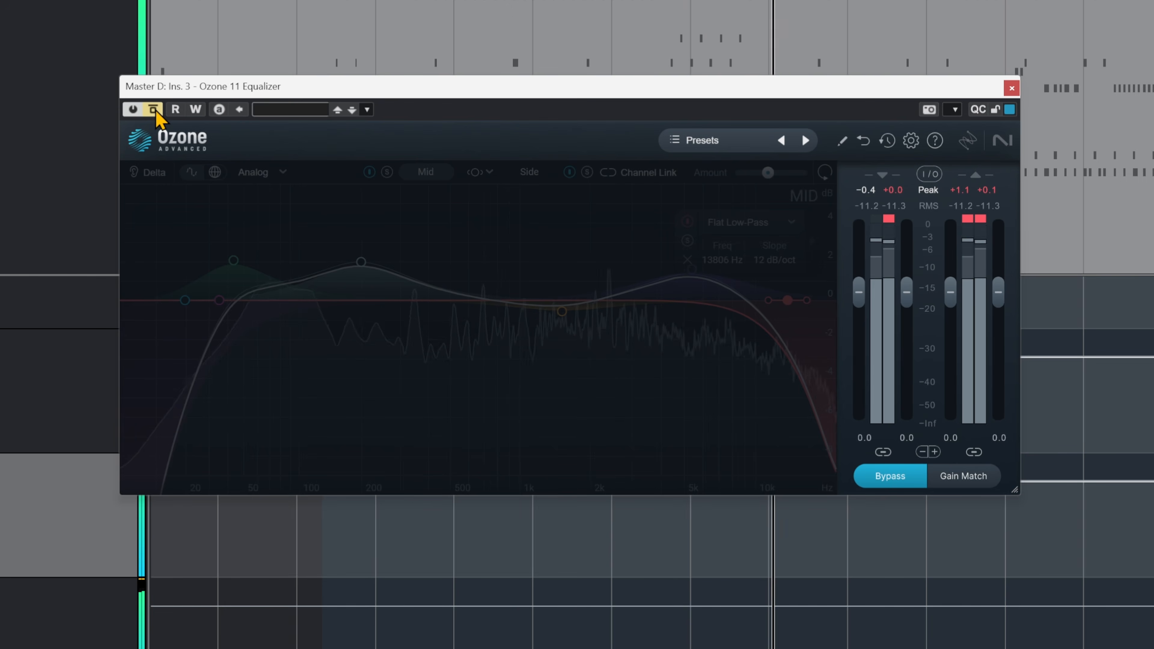
left_click(155, 110)
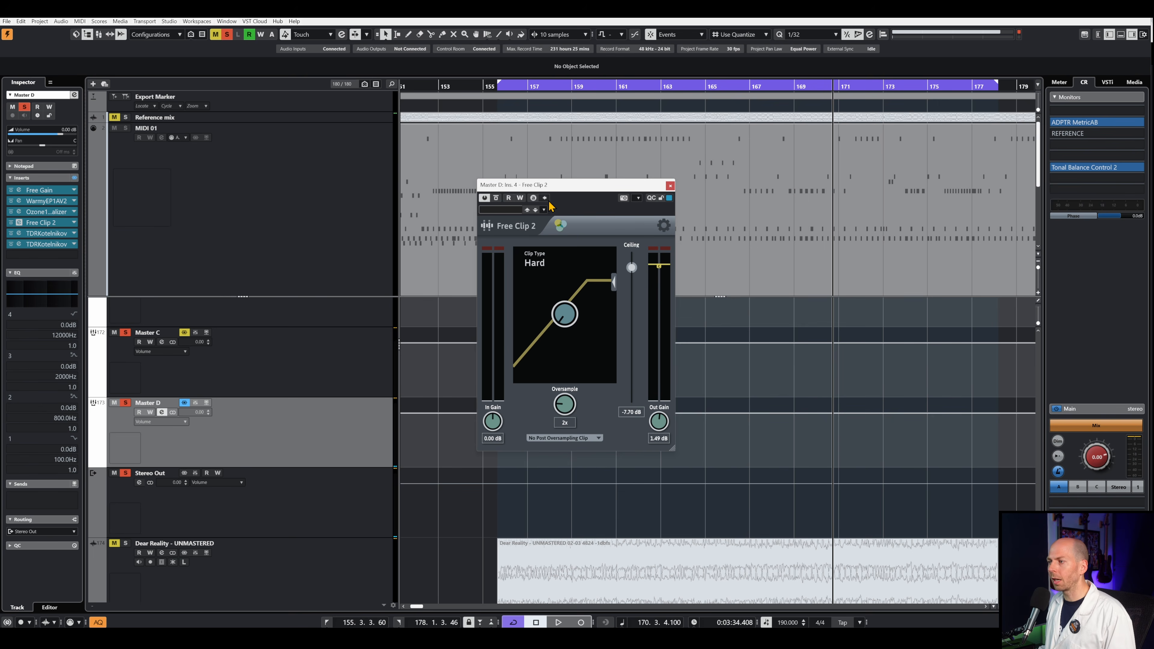
- Reposition the Free Clip 2 window on Master D, compare the clipper bypassed and active twice, and stop playback
left_click_drag(543, 194, 571, 186)
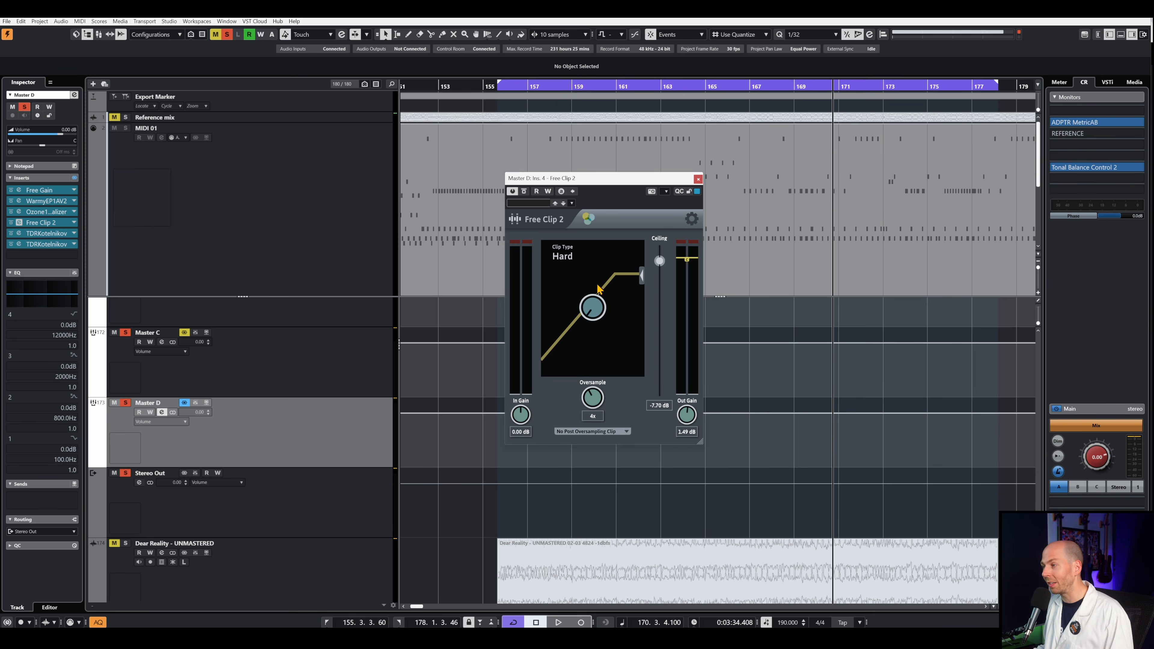
left_click(524, 190)
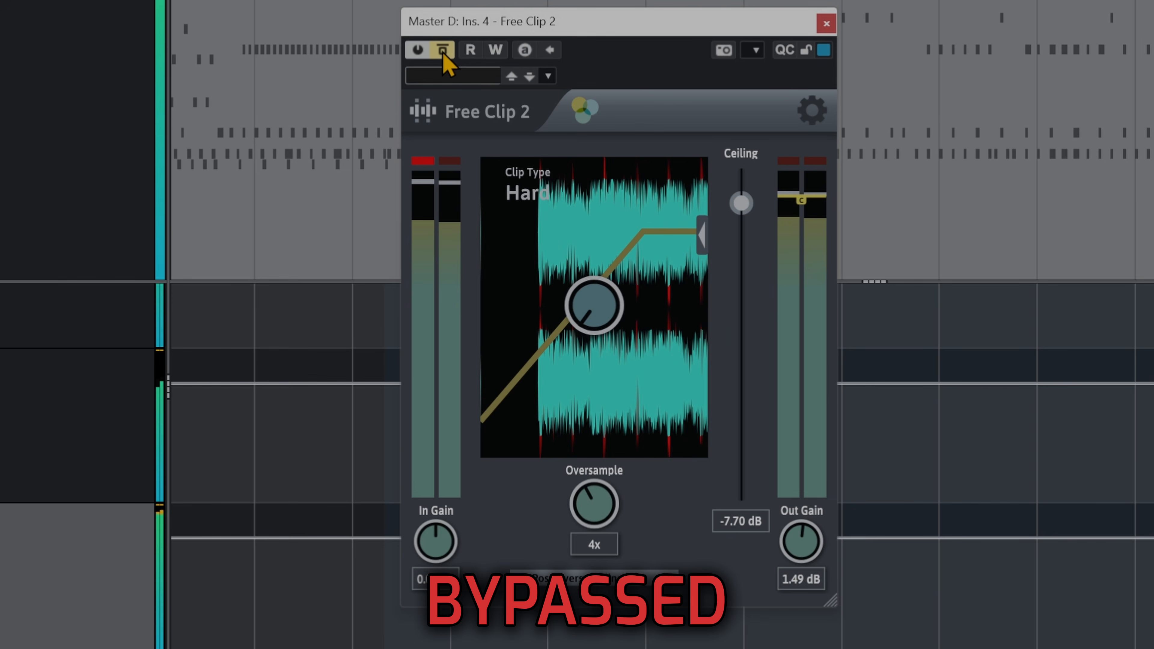
left_click(443, 50)
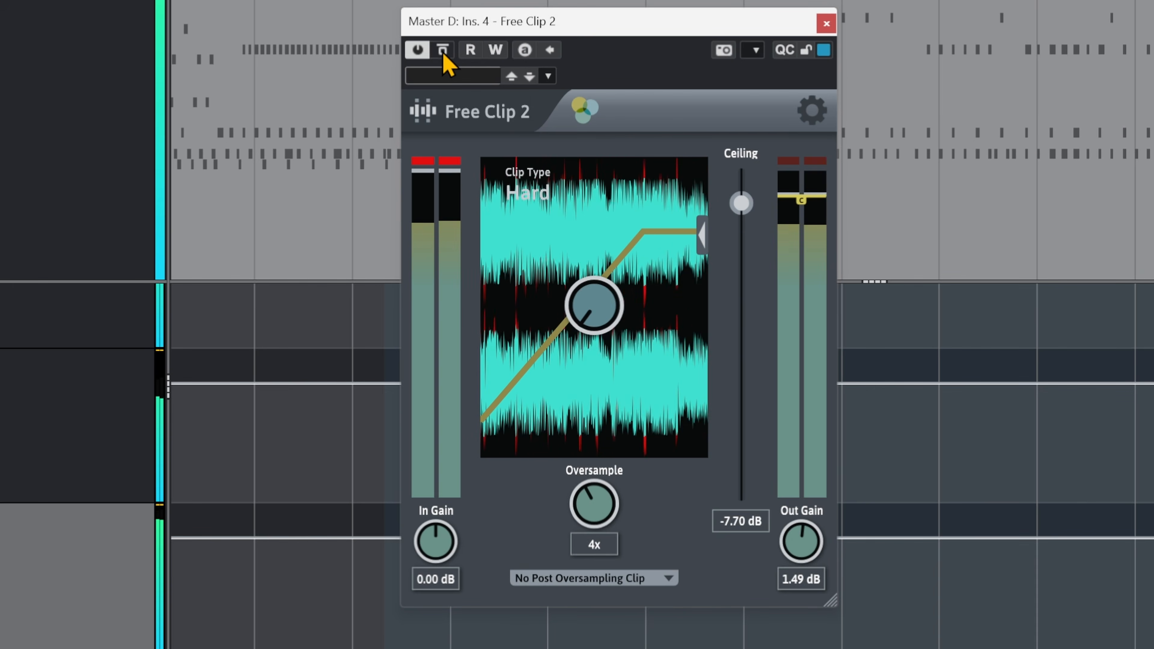
left_click(442, 49)
left_click(442, 52)
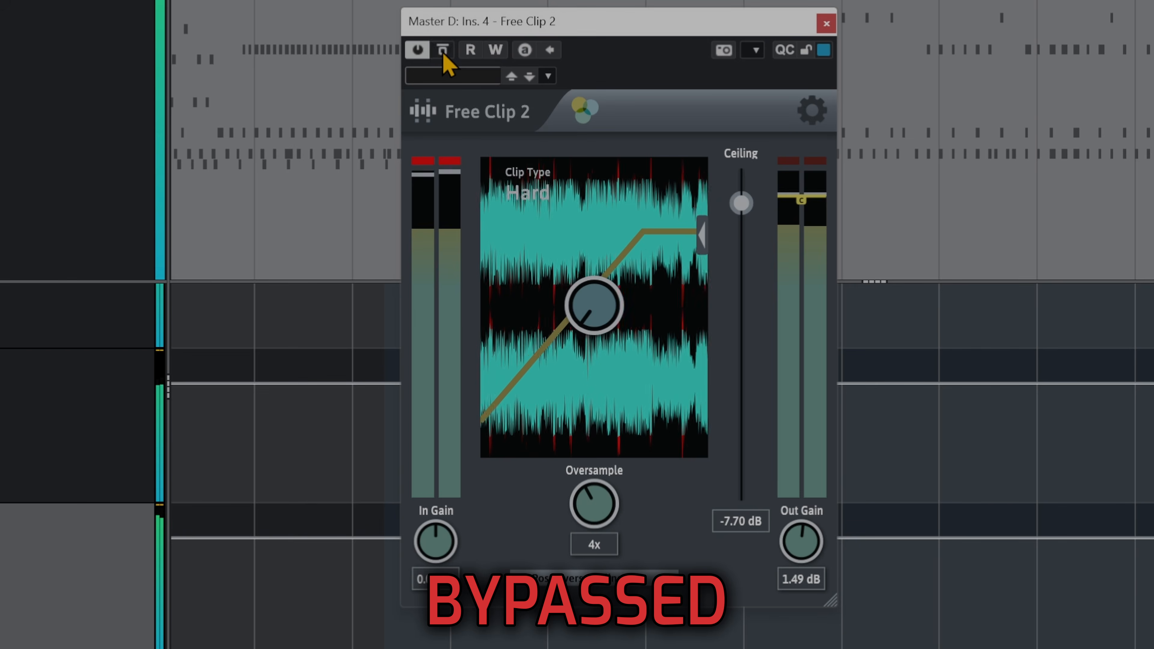
key("space")
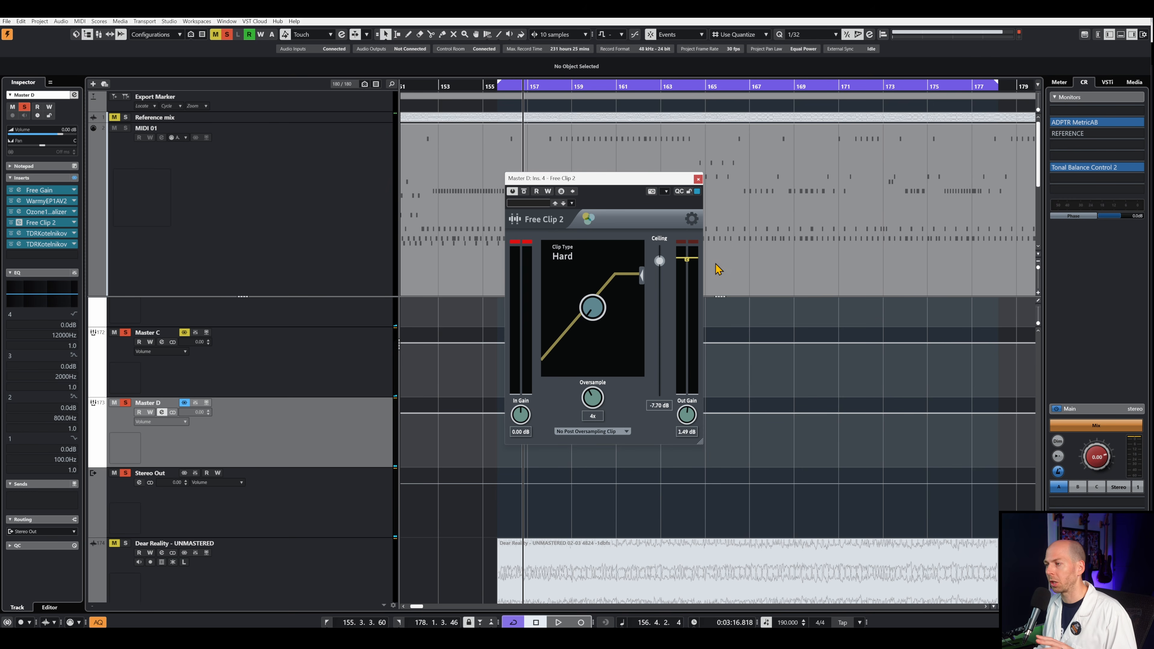
- Open the first TDR Kotelnikov on Master D, reposition it, compare the compressor bypassed and active twice during playback, and close it
left_click(19, 233)
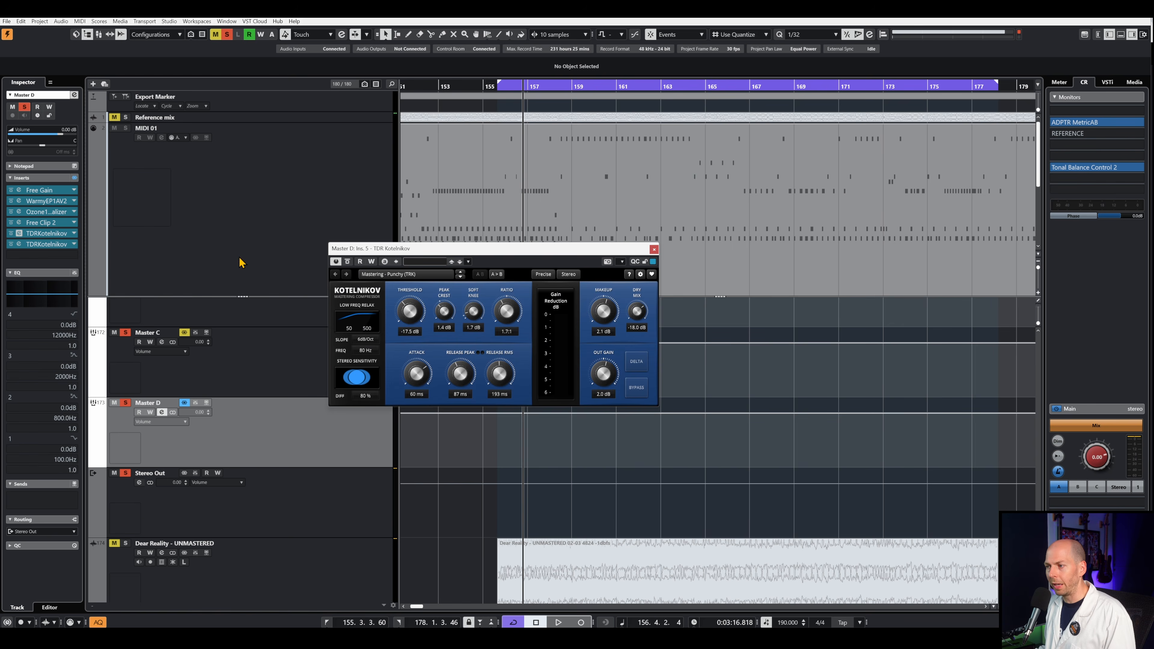
left_click_drag(471, 252, 542, 178)
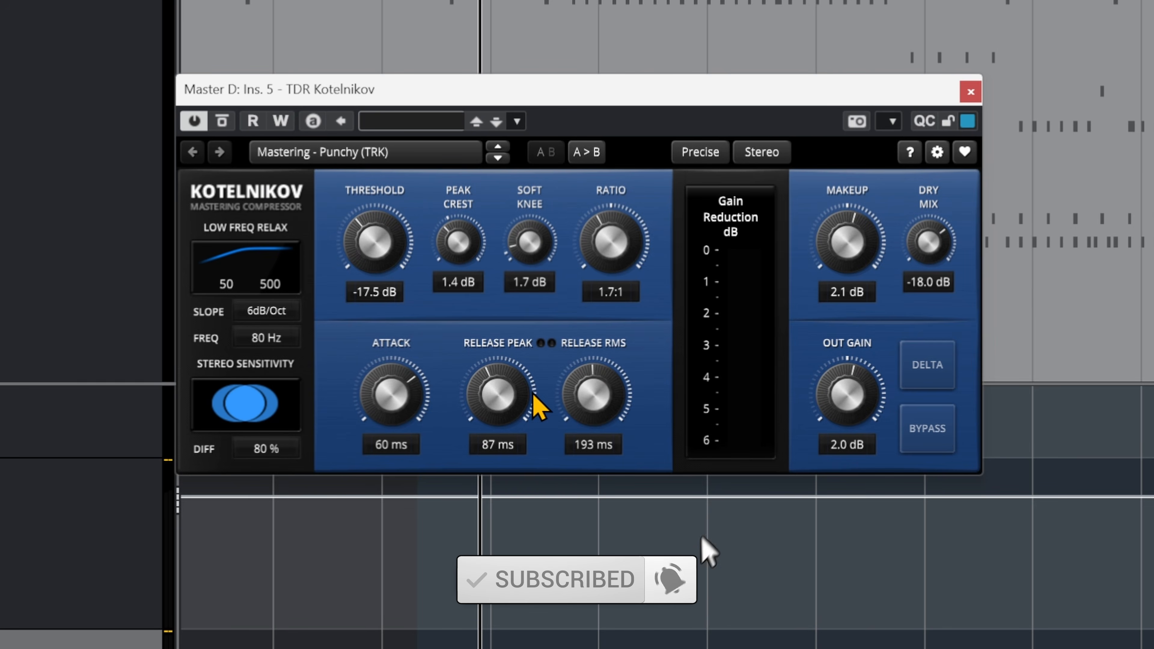
key("space")
left_click(222, 122)
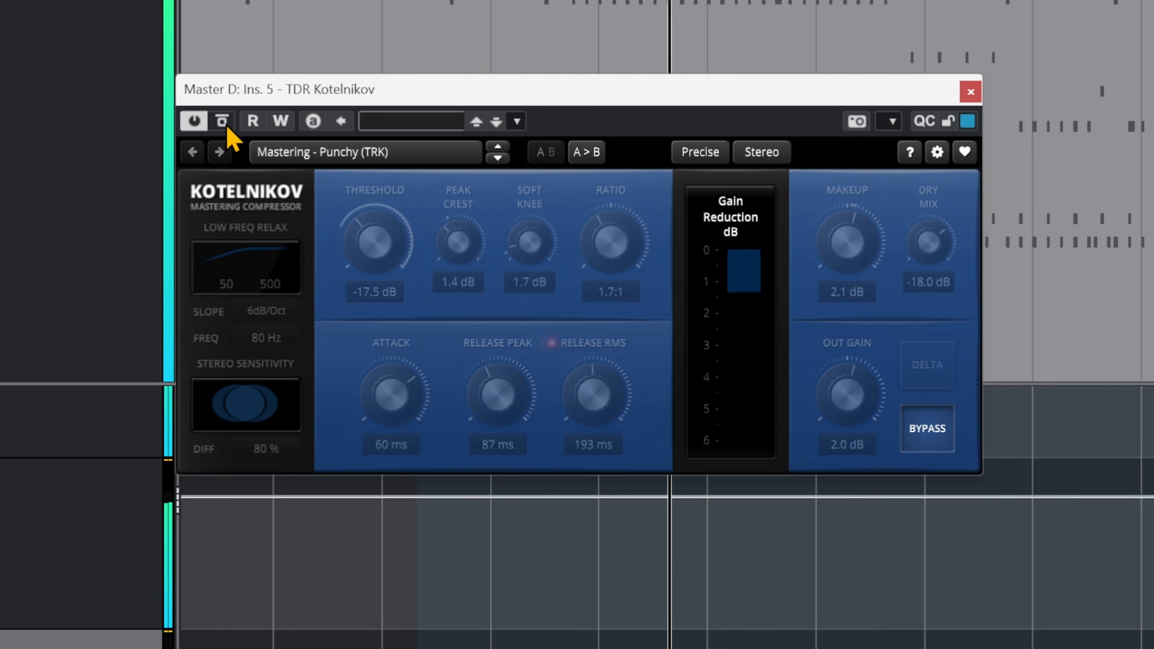
left_click(226, 128)
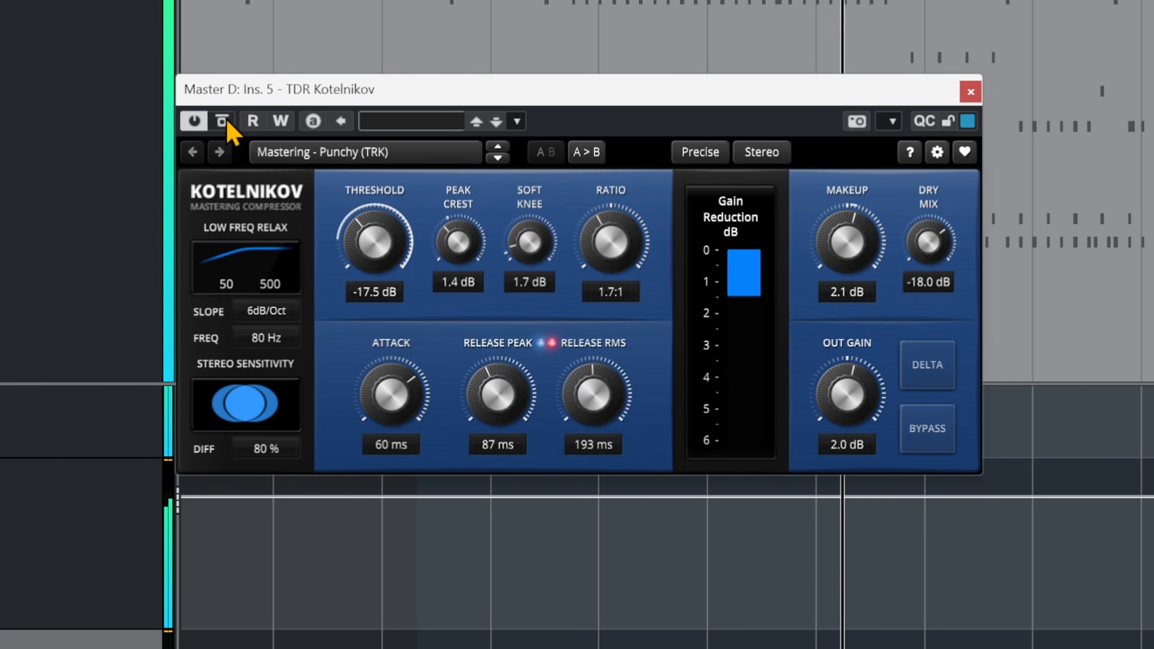
left_click(227, 127)
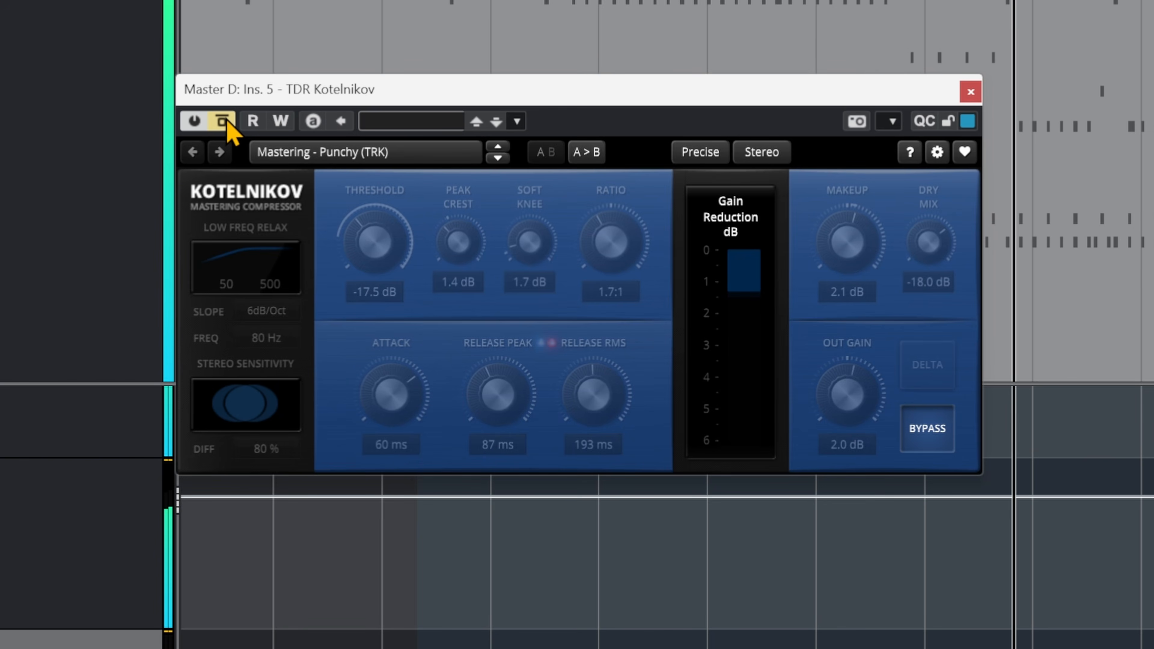
left_click(226, 125)
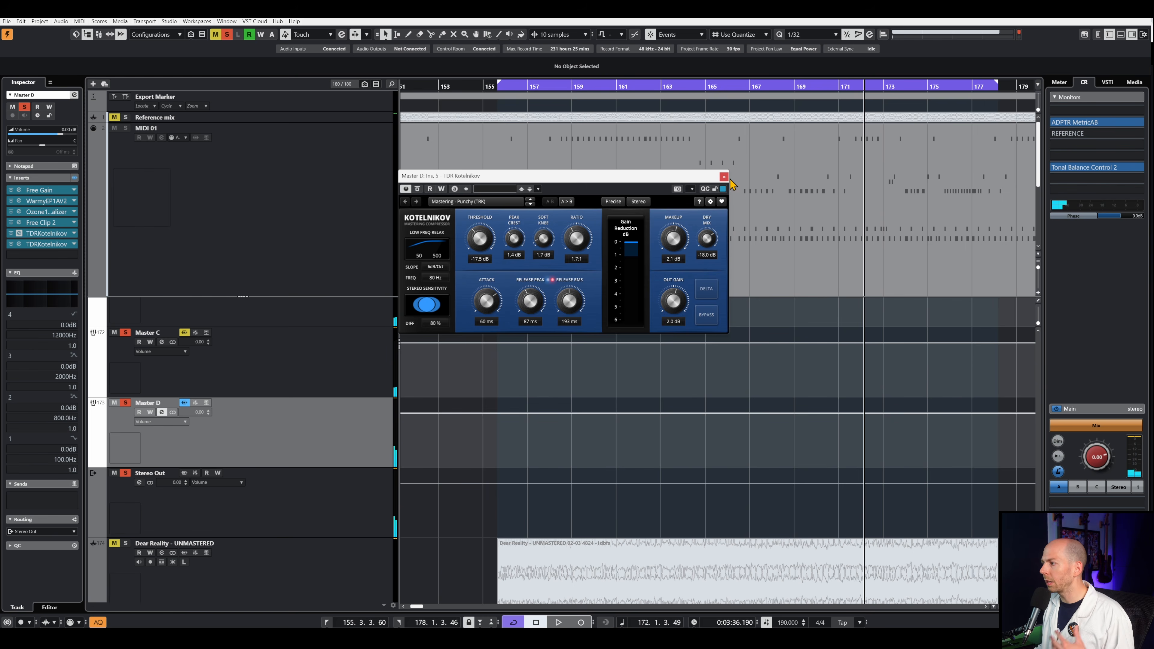
left_click(724, 176)
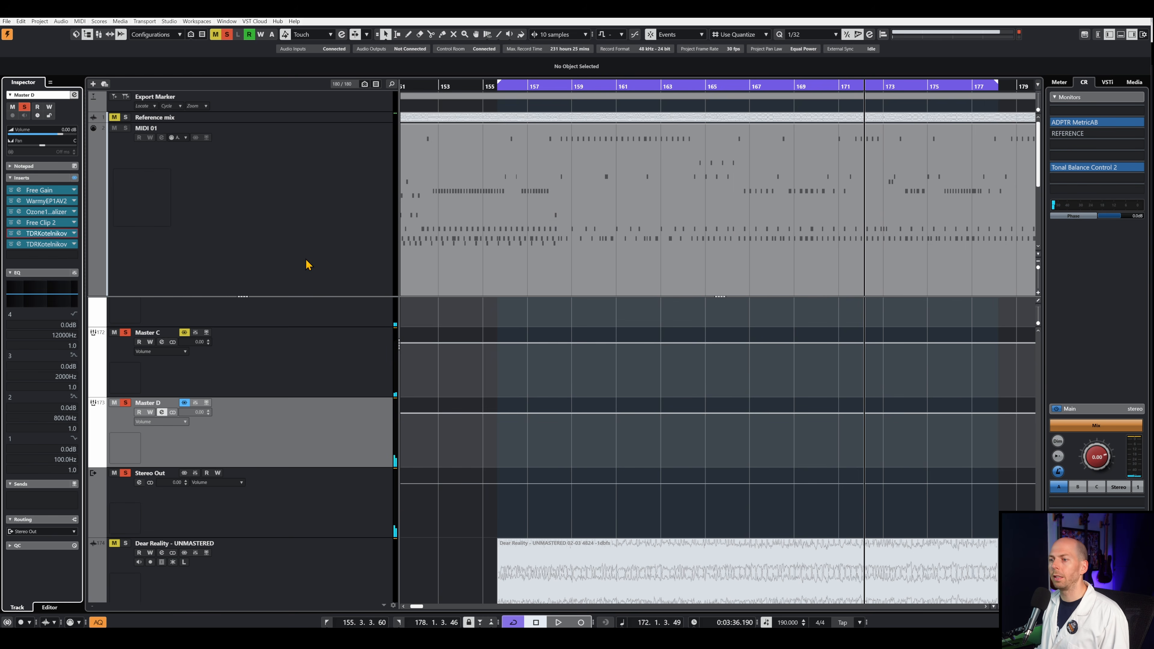
- Open the second TDR Kotelnikov on Master D, reposition it, and compare the compressor bypassed and active three times during playback
left_click(48, 245)
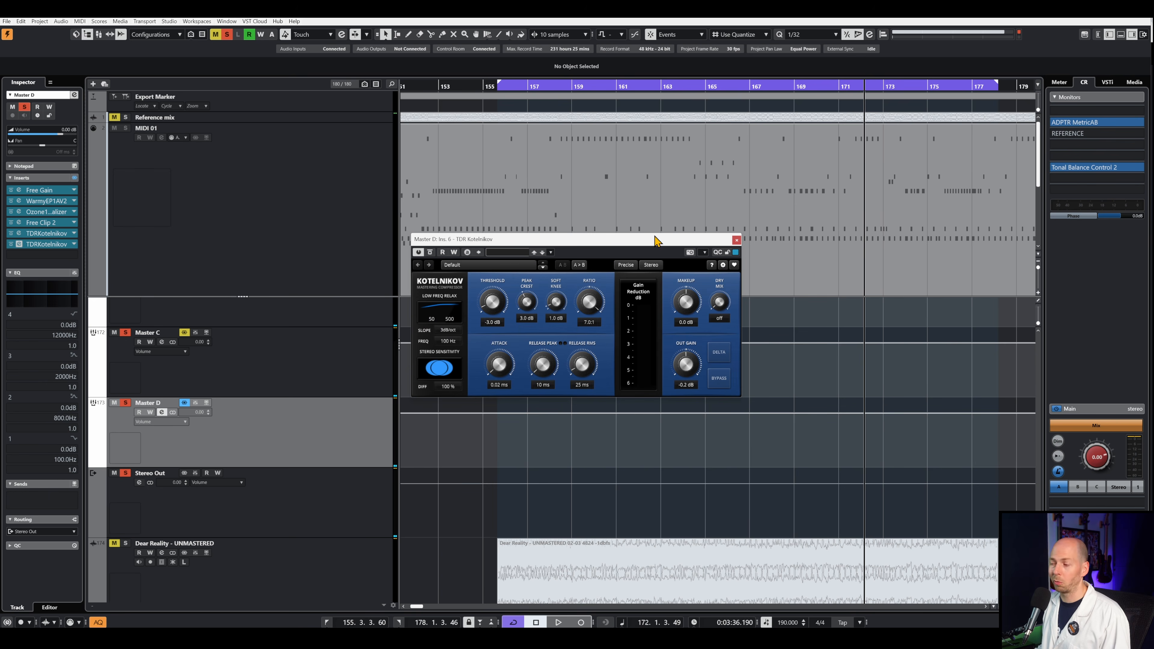
left_click_drag(613, 240, 706, 237)
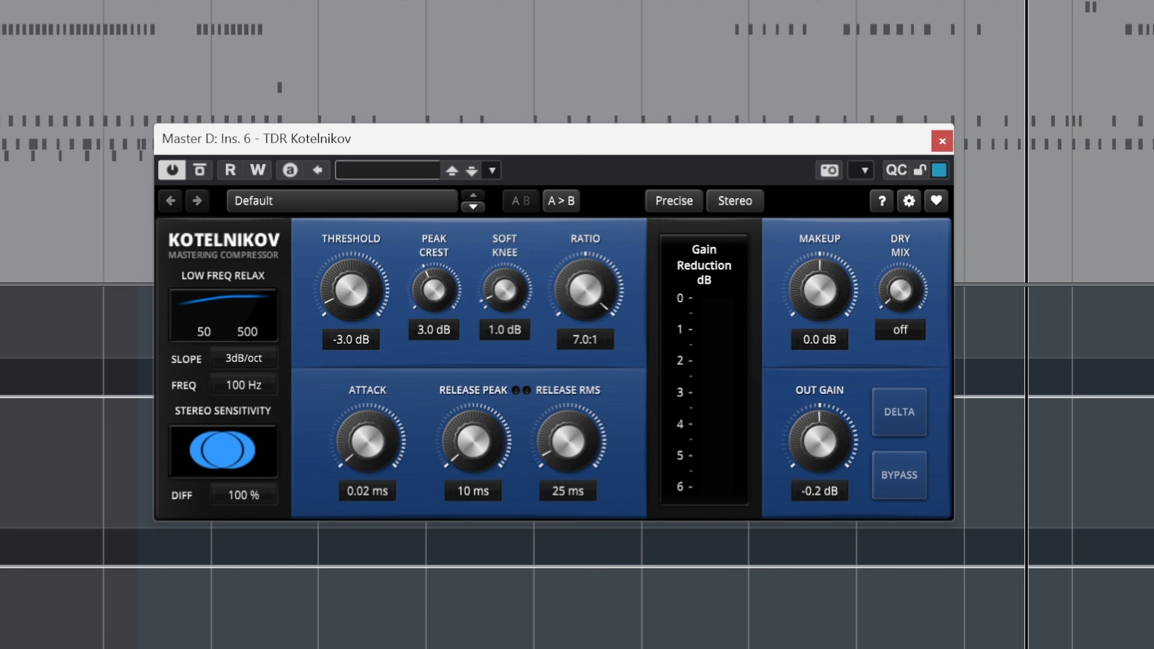
left_click(173, 2)
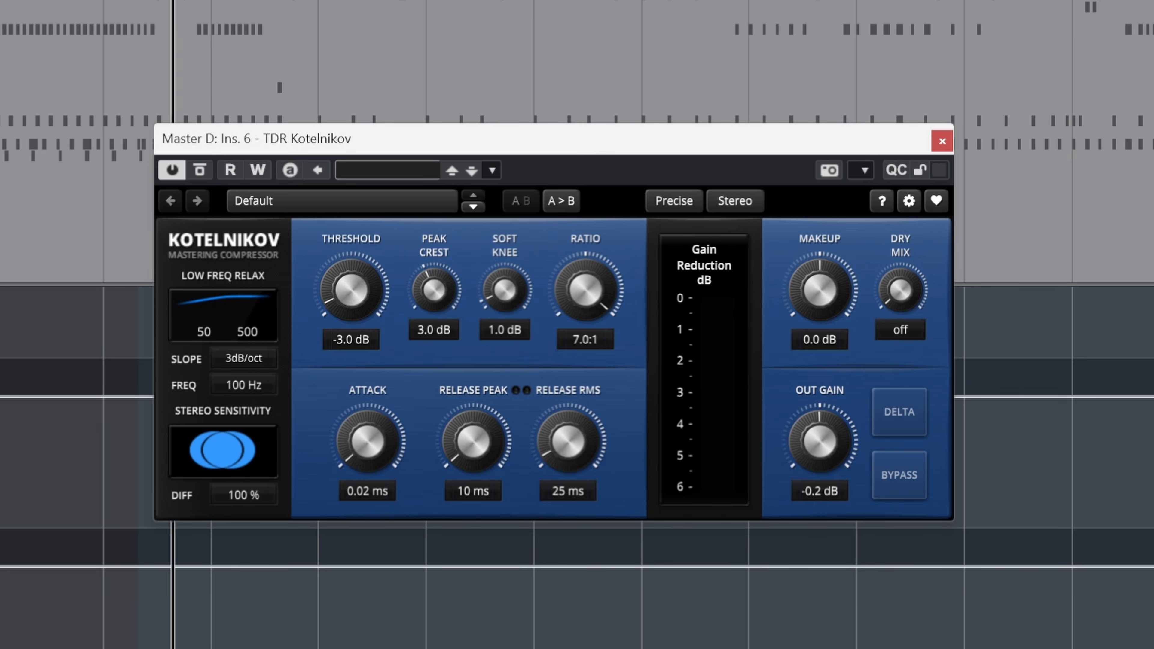
left_click(199, 171)
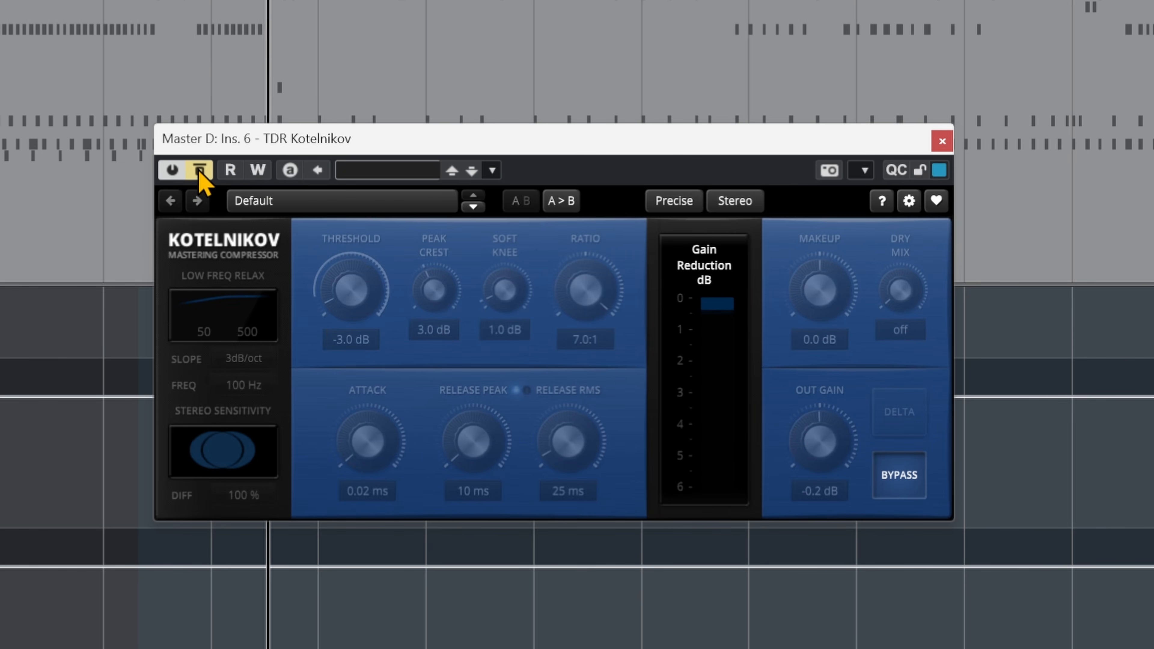
left_click(199, 171)
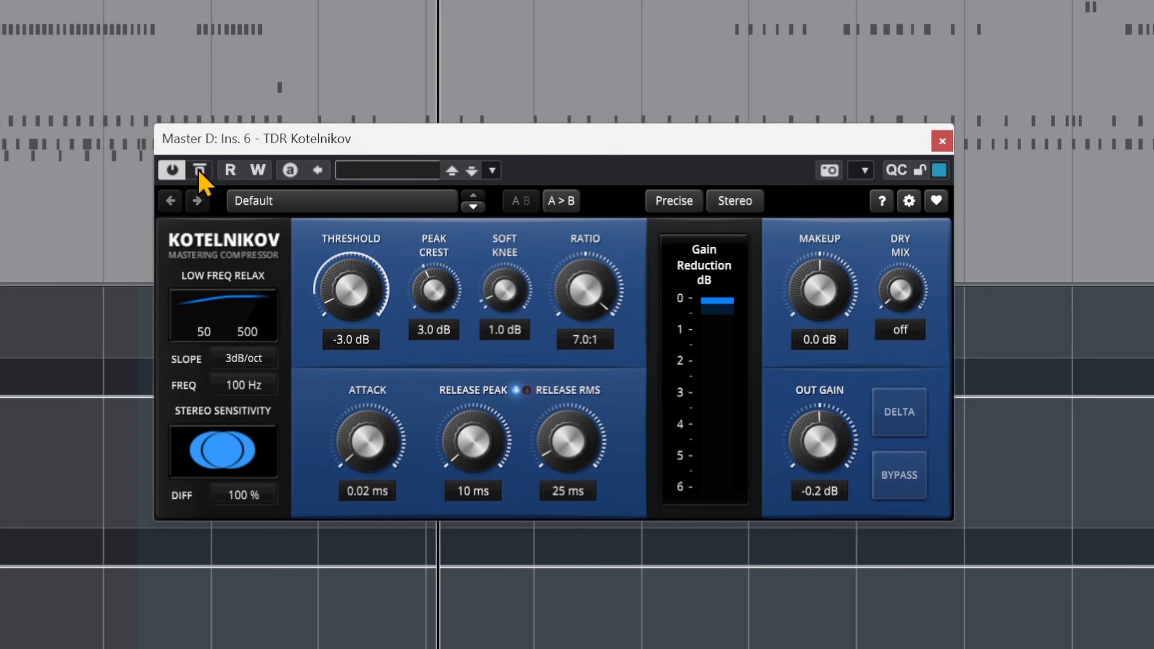
left_click(199, 171)
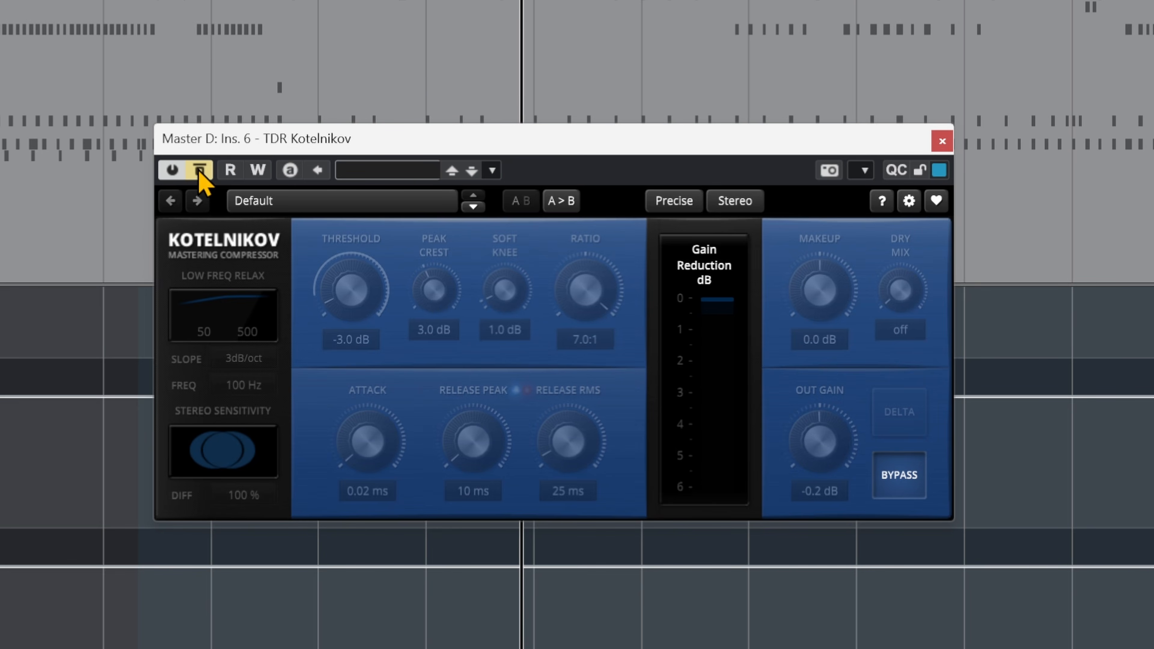
left_click(199, 172)
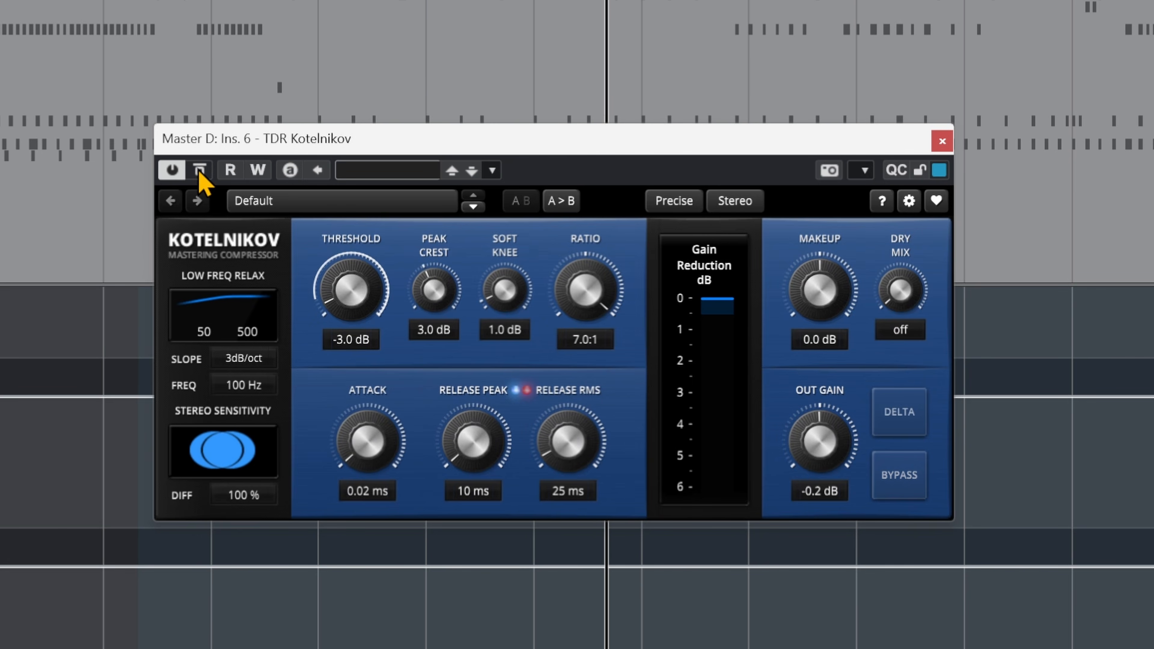
left_click(199, 171)
left_click(199, 171)
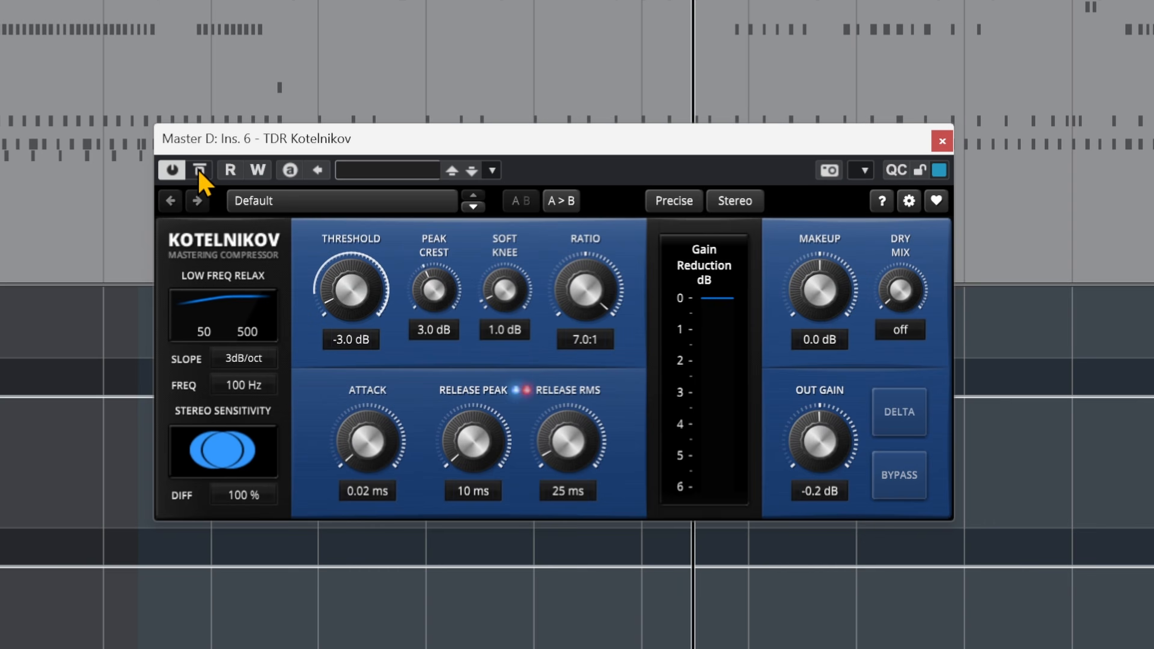